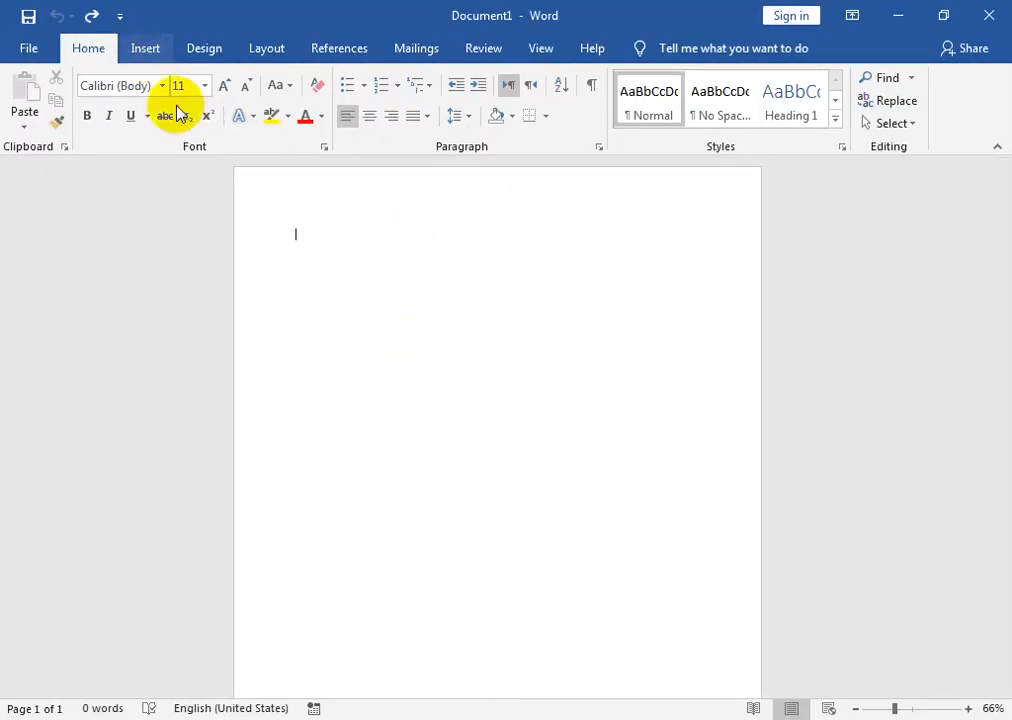
scroll(194, 151, down, 1)
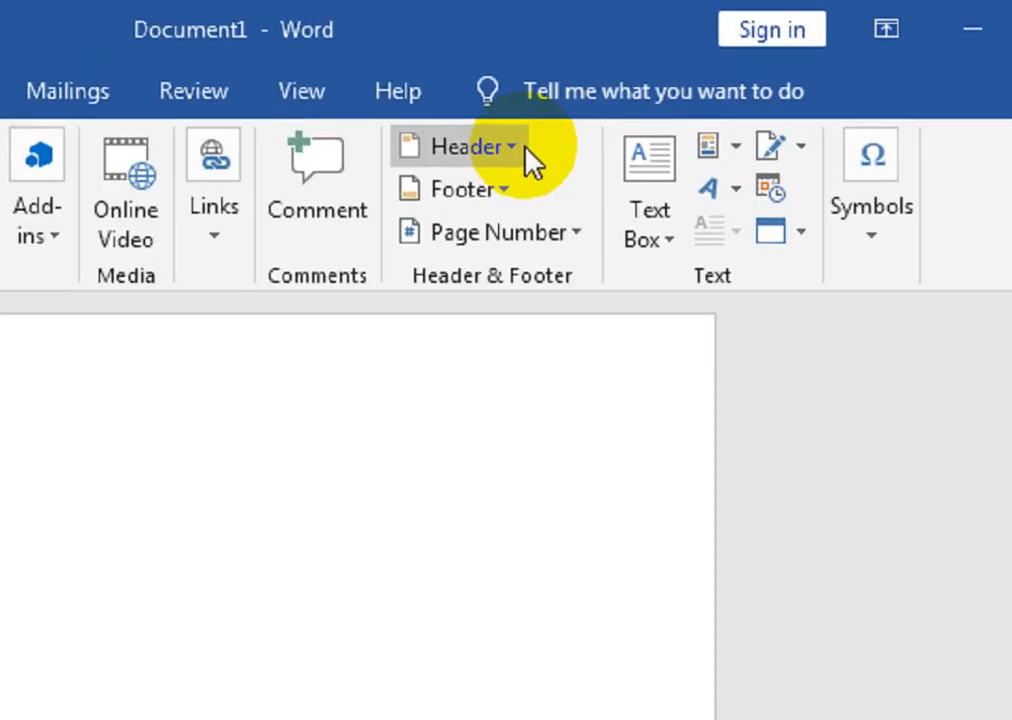
click(657, 79)
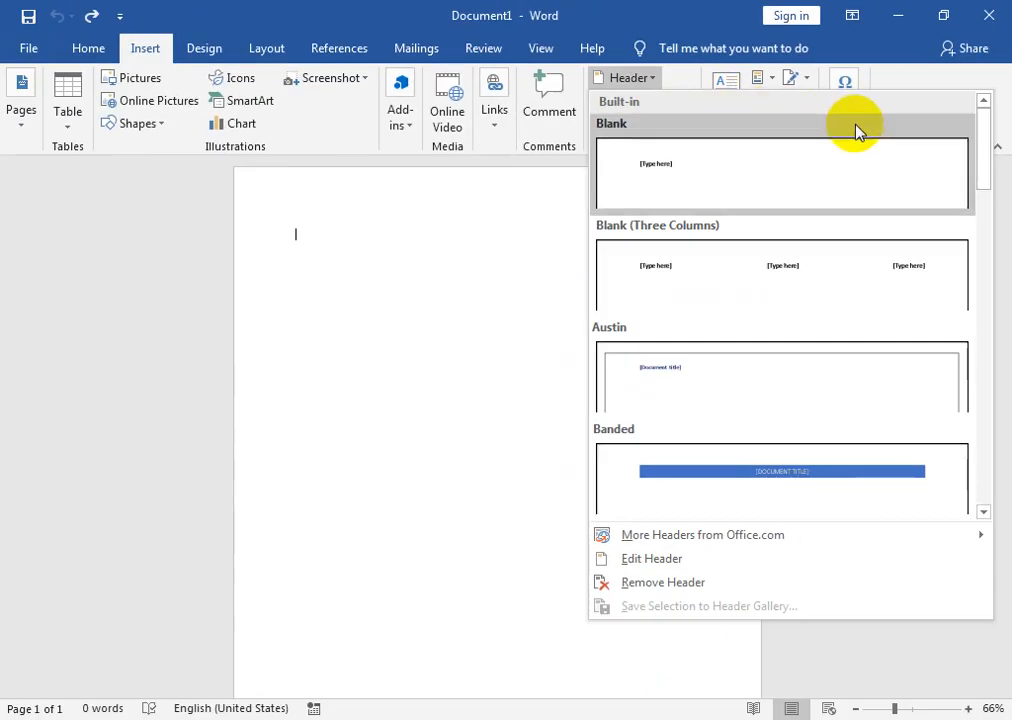
drag(989, 138, 985, 215)
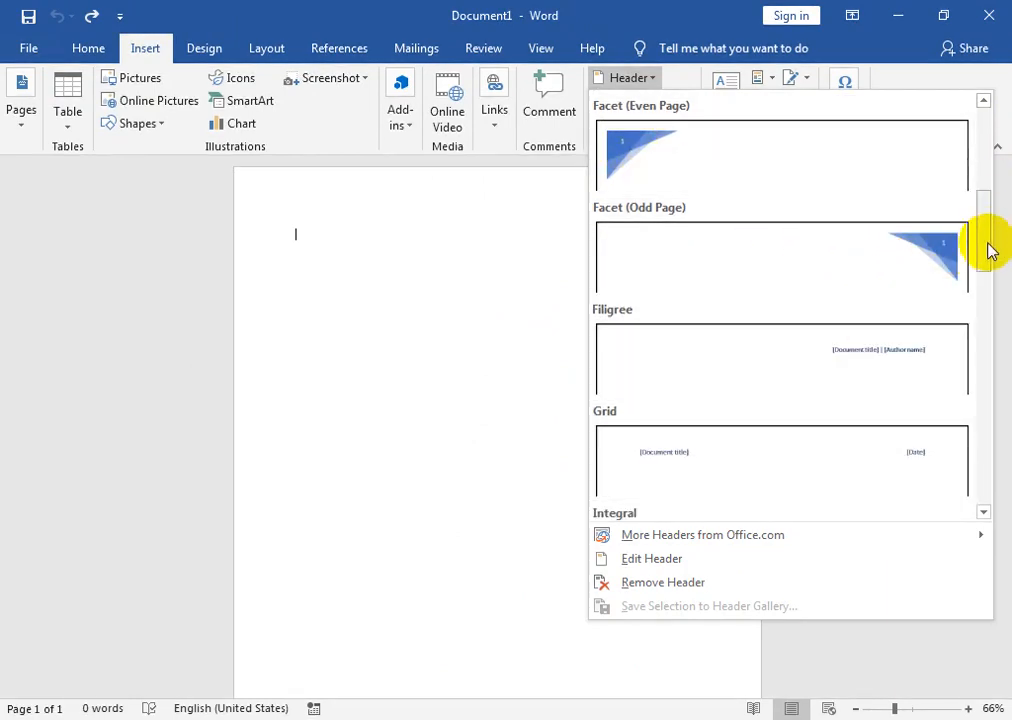
drag(987, 245, 983, 360)
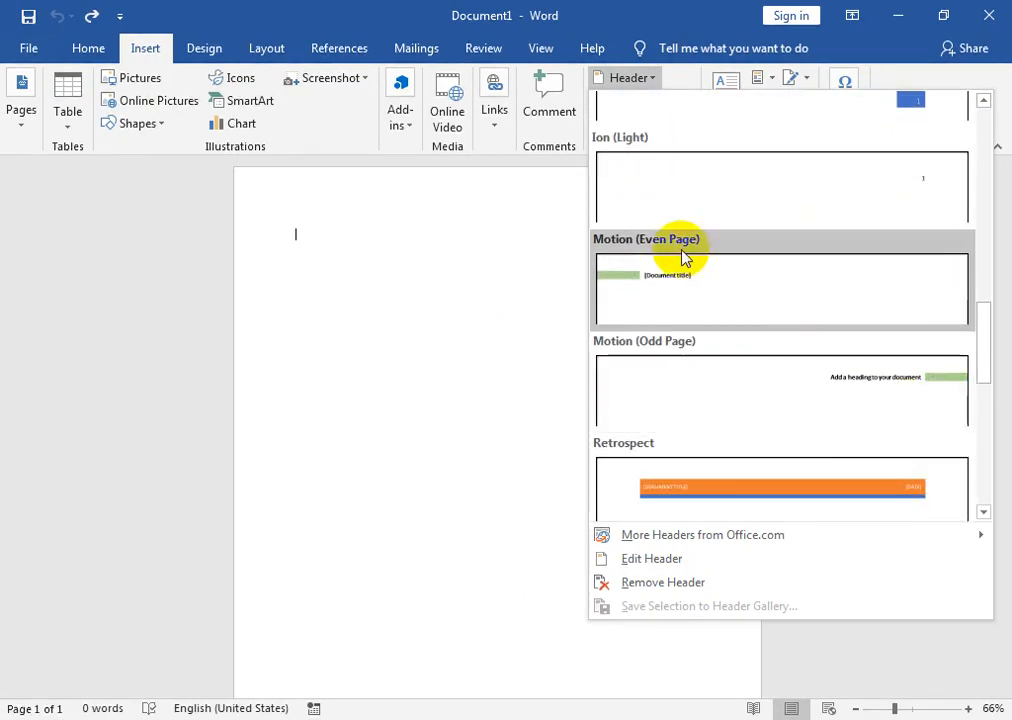
click(1003, 272)
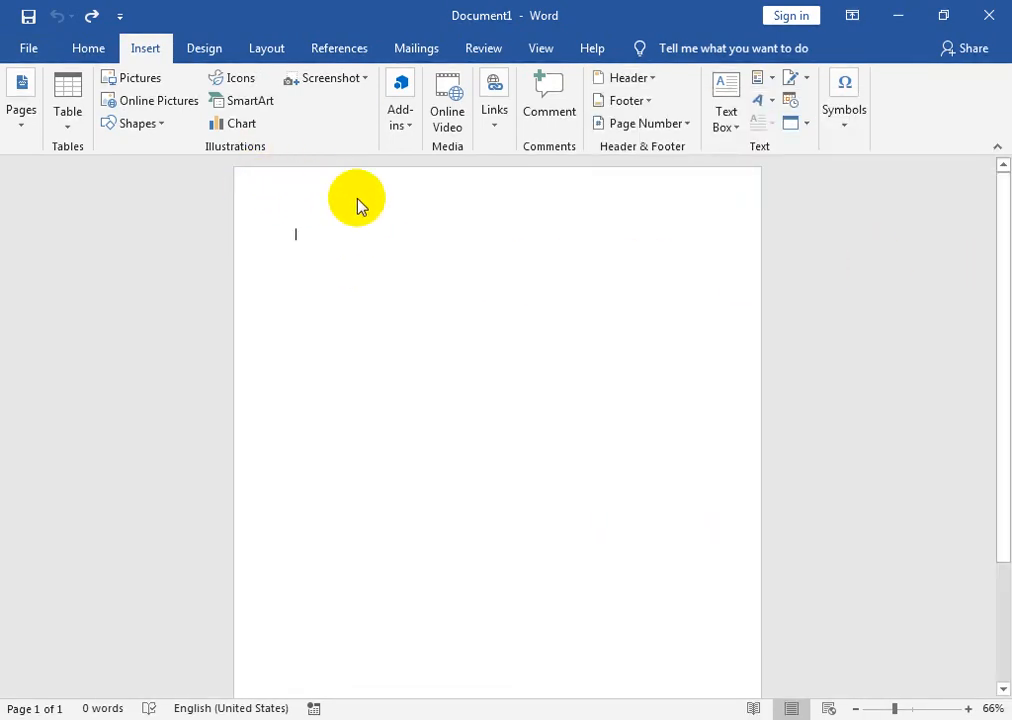
Draw a wide rectangle near the top of the page, extending to the page's right edge
click(150, 128)
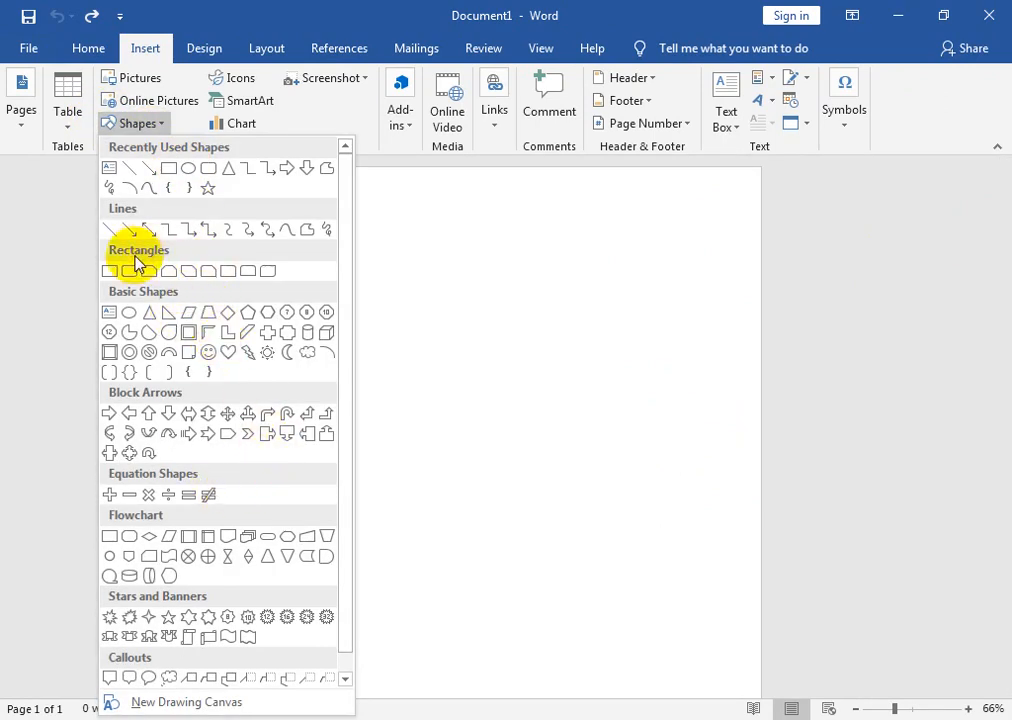
click(109, 271)
drag(375, 194, 762, 263)
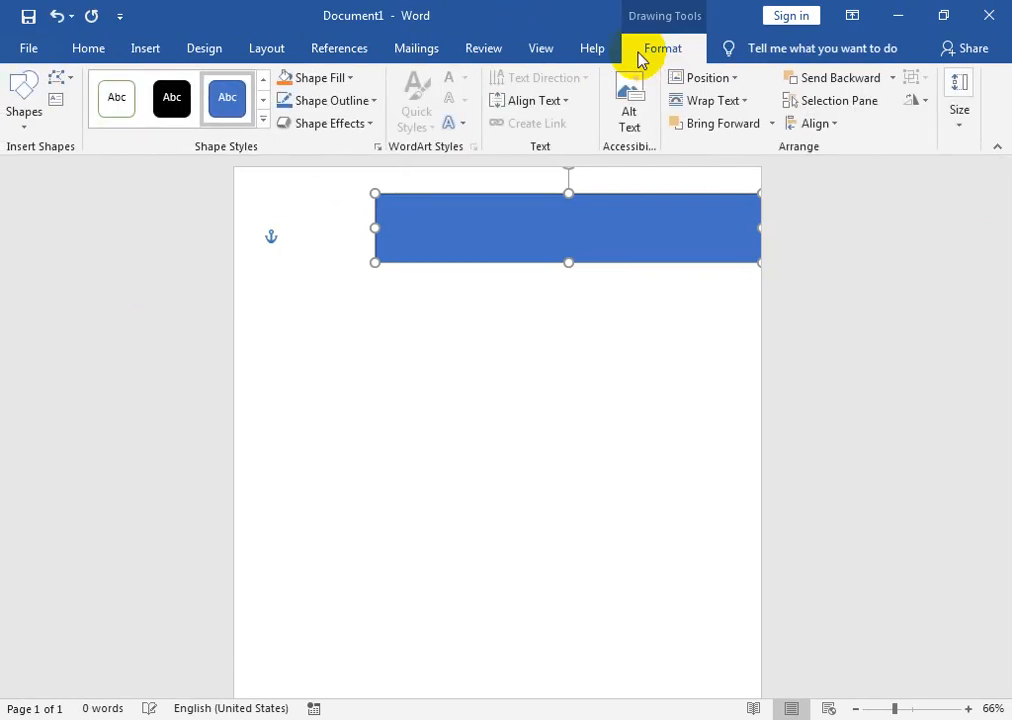
click(322, 78)
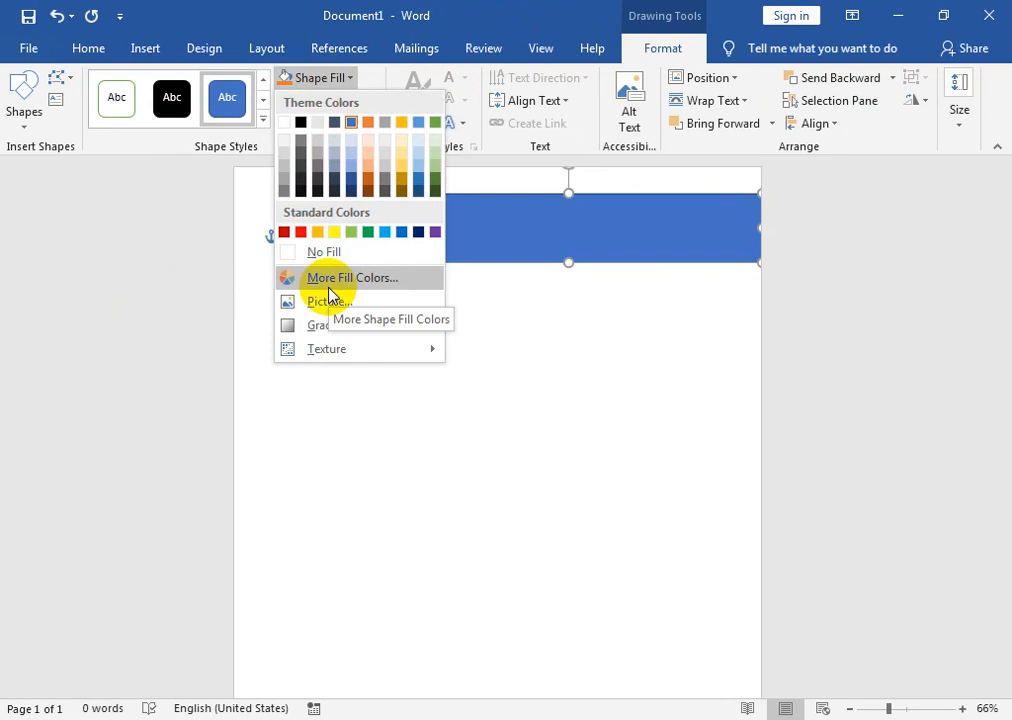
click(264, 121)
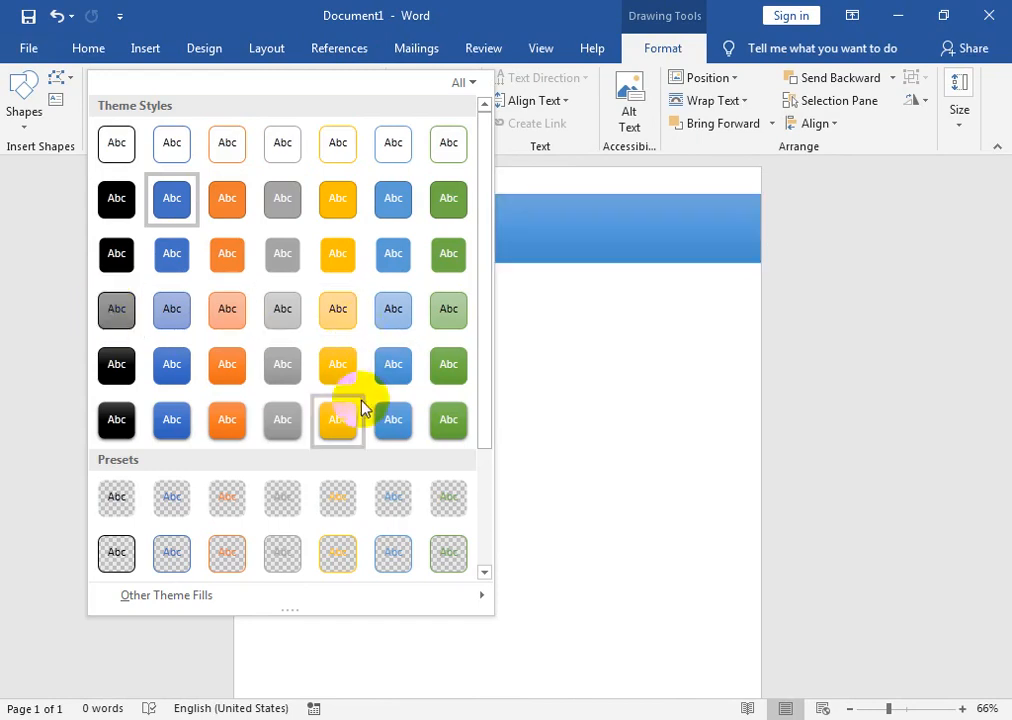
click(450, 128)
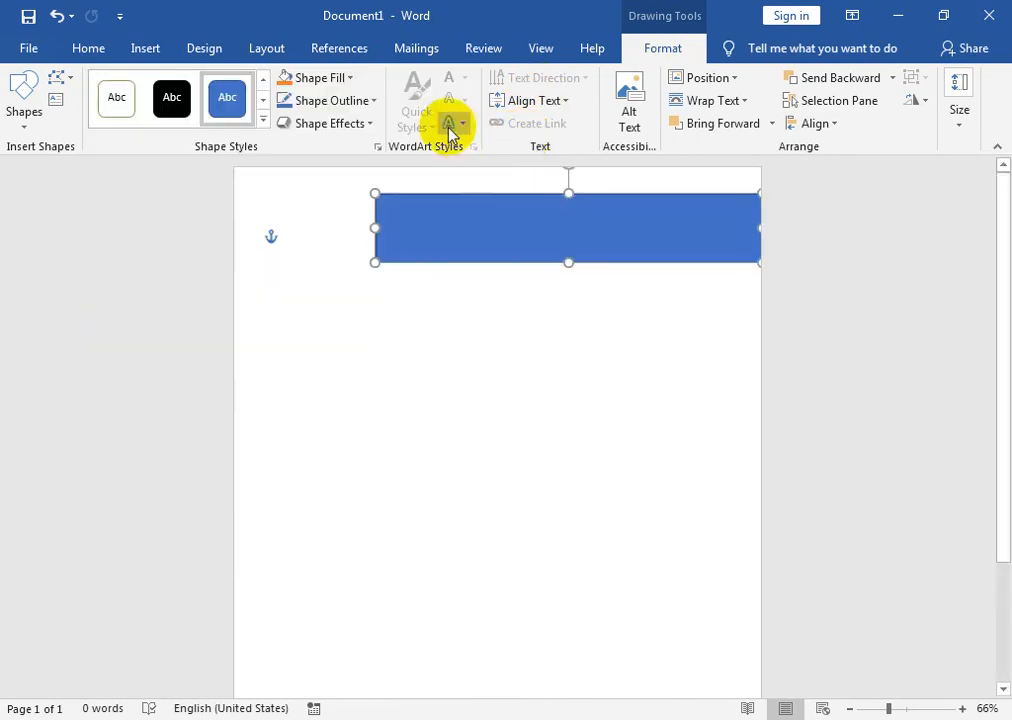
Fill the rectangle with dark gray from the standard colors
click(341, 80)
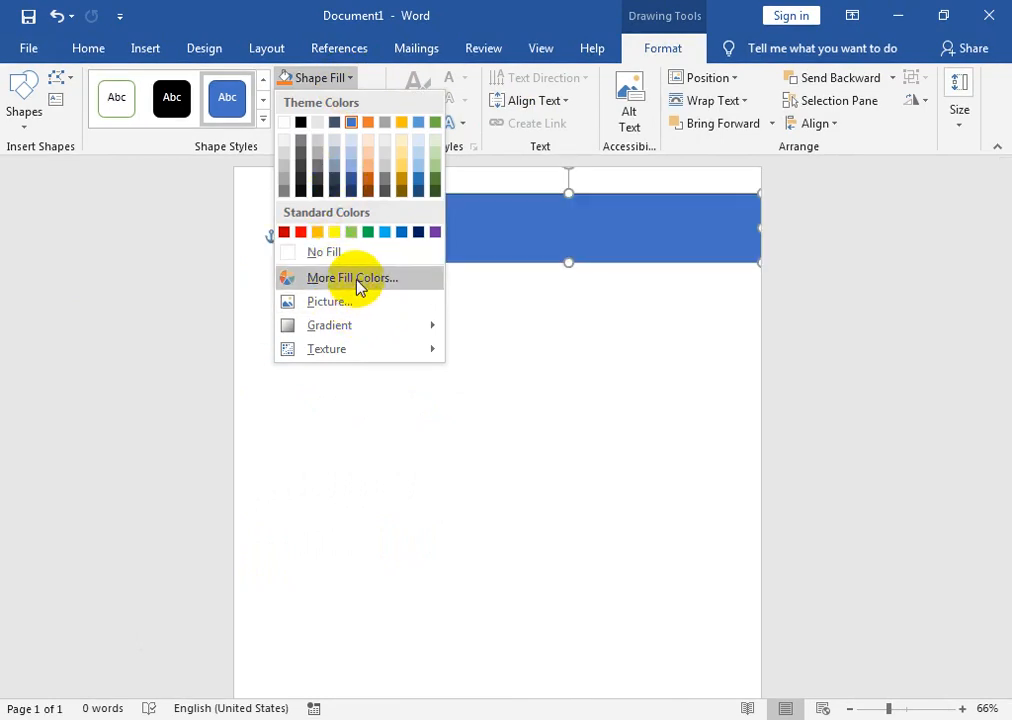
click(357, 280)
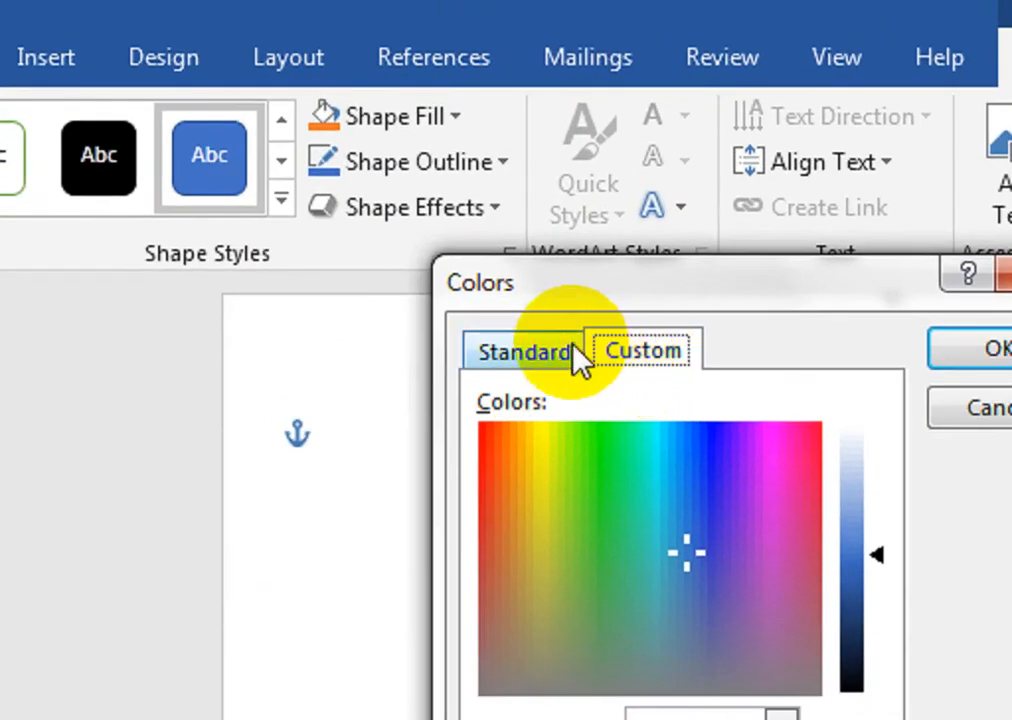
click(404, 197)
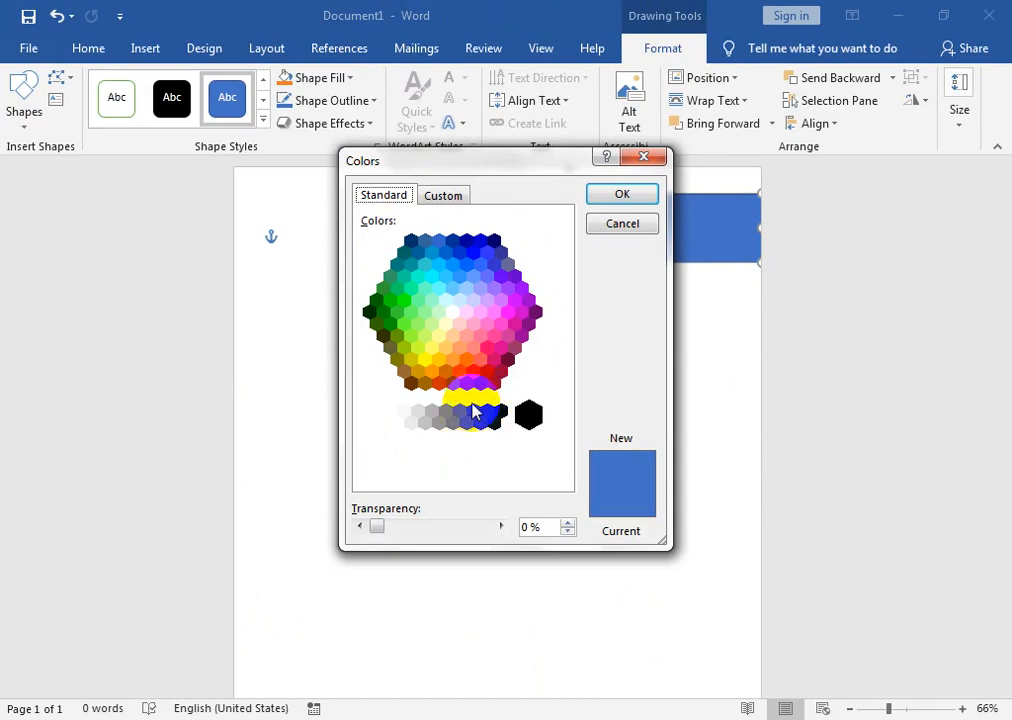
click(473, 414)
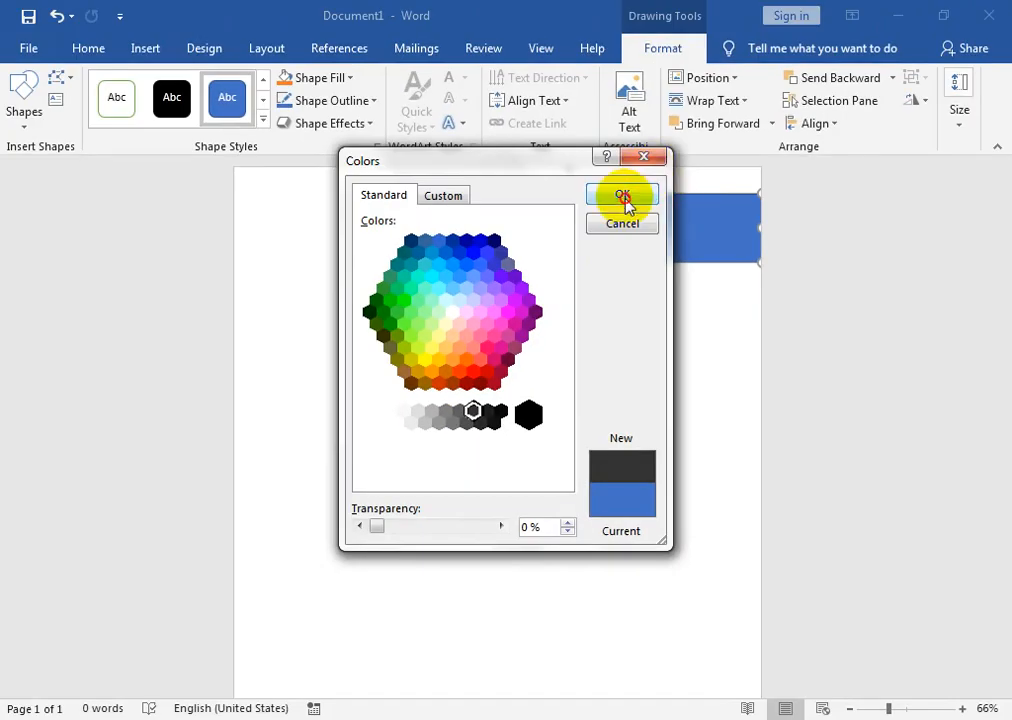
click(623, 197)
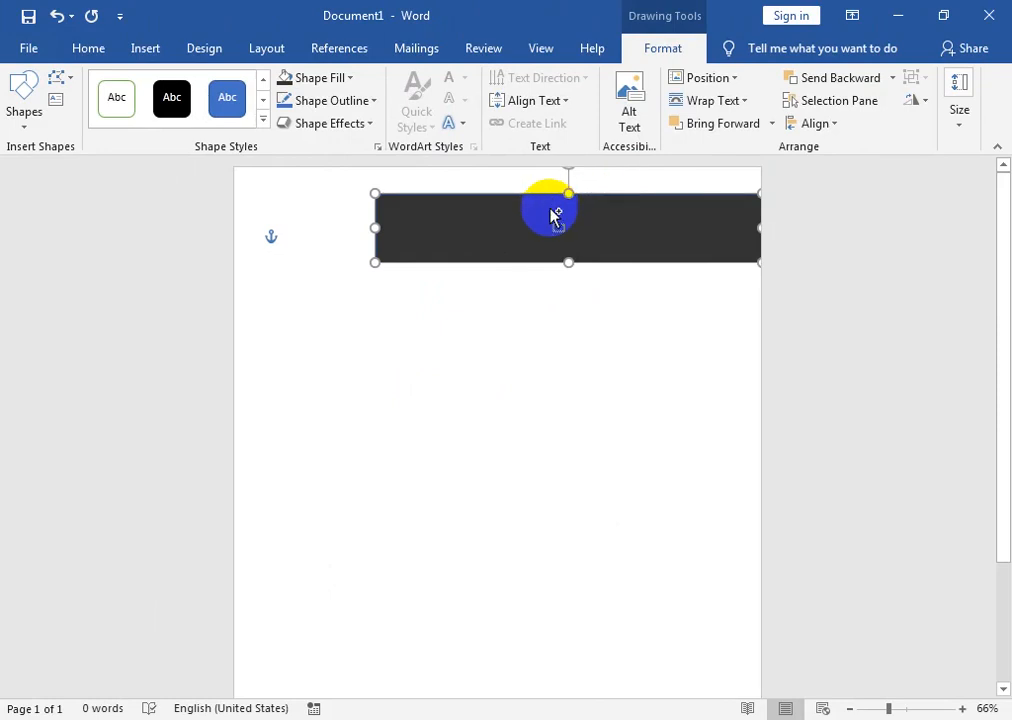
Add a thin copy of the dark rectangle directly beneath it at the same width, and fill it with orange
drag(548, 216, 568, 265)
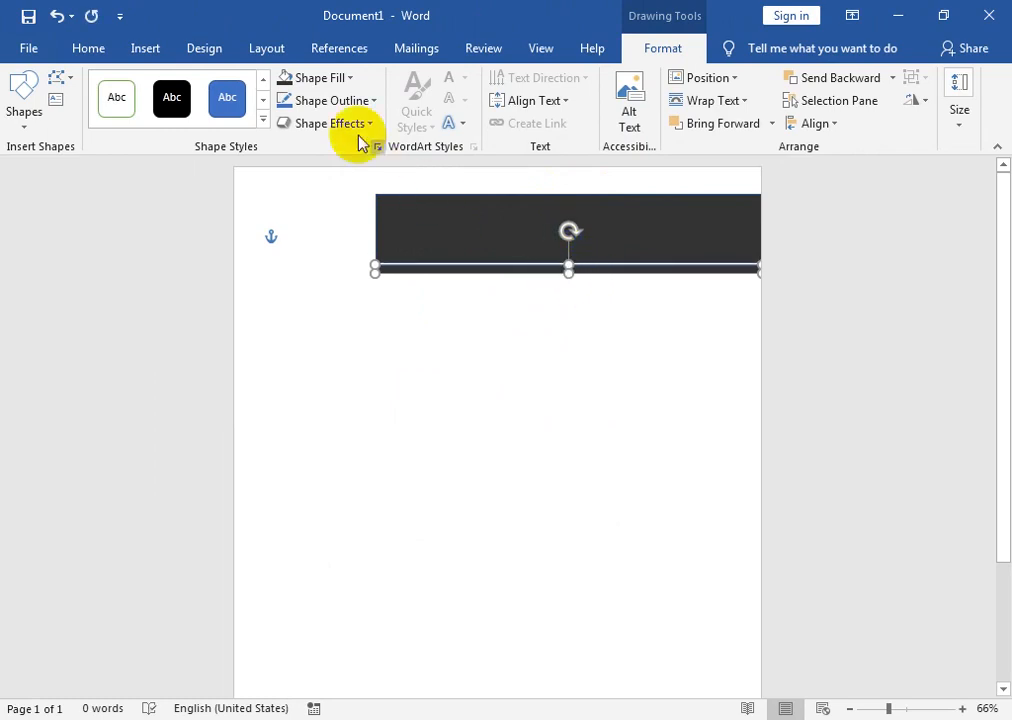
click(349, 79)
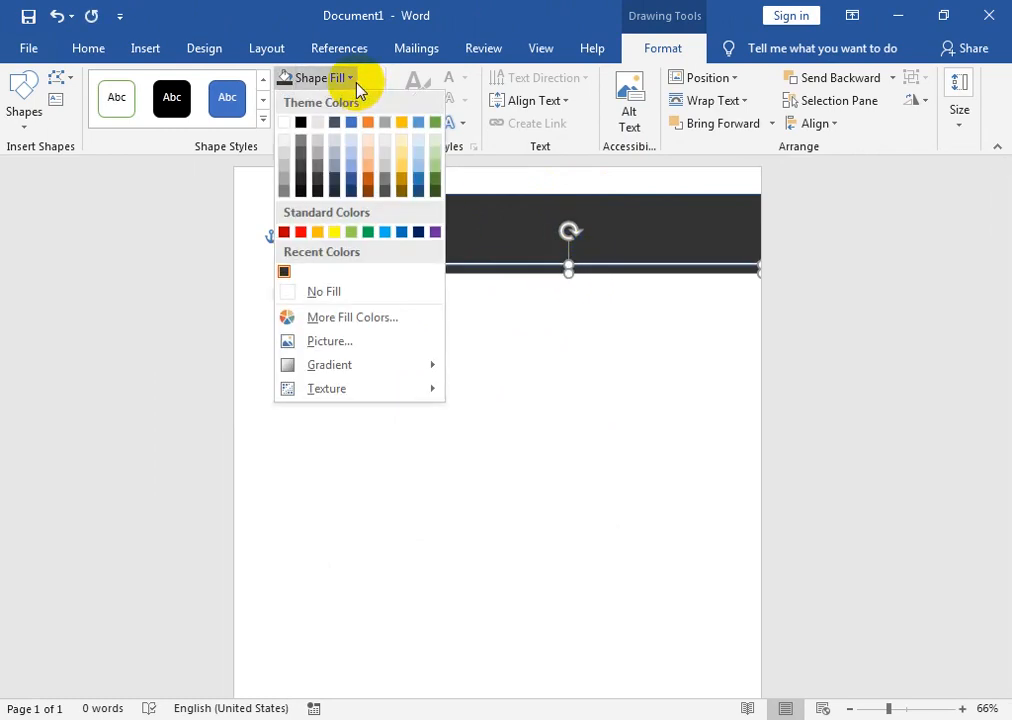
click(318, 237)
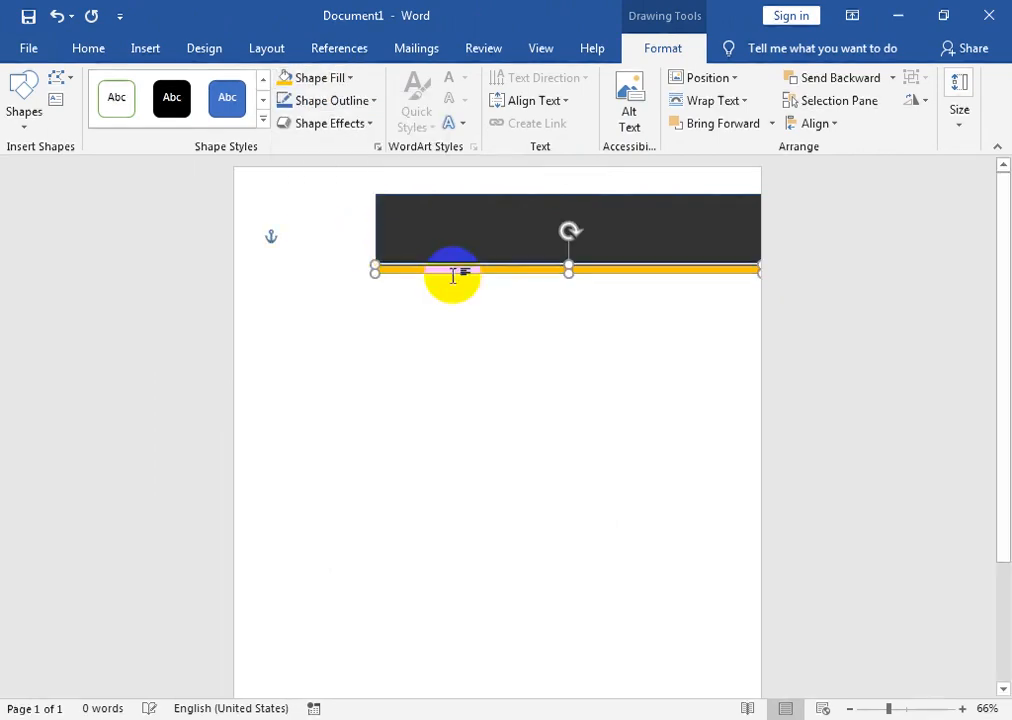
Remove the outline from the thin orange strip
click(362, 100)
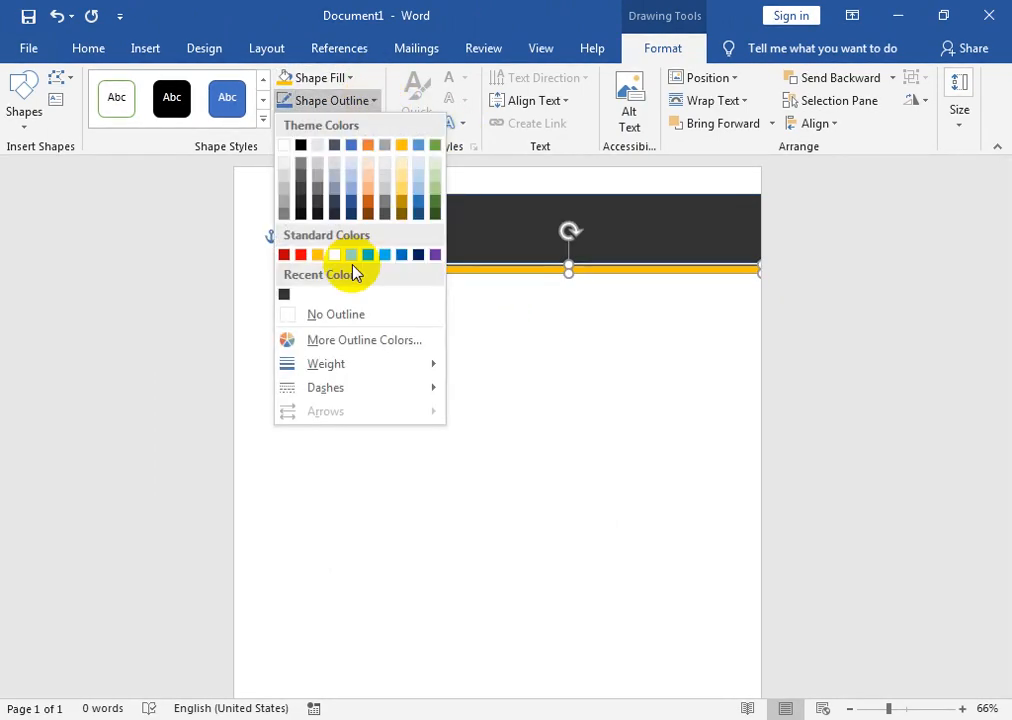
click(347, 314)
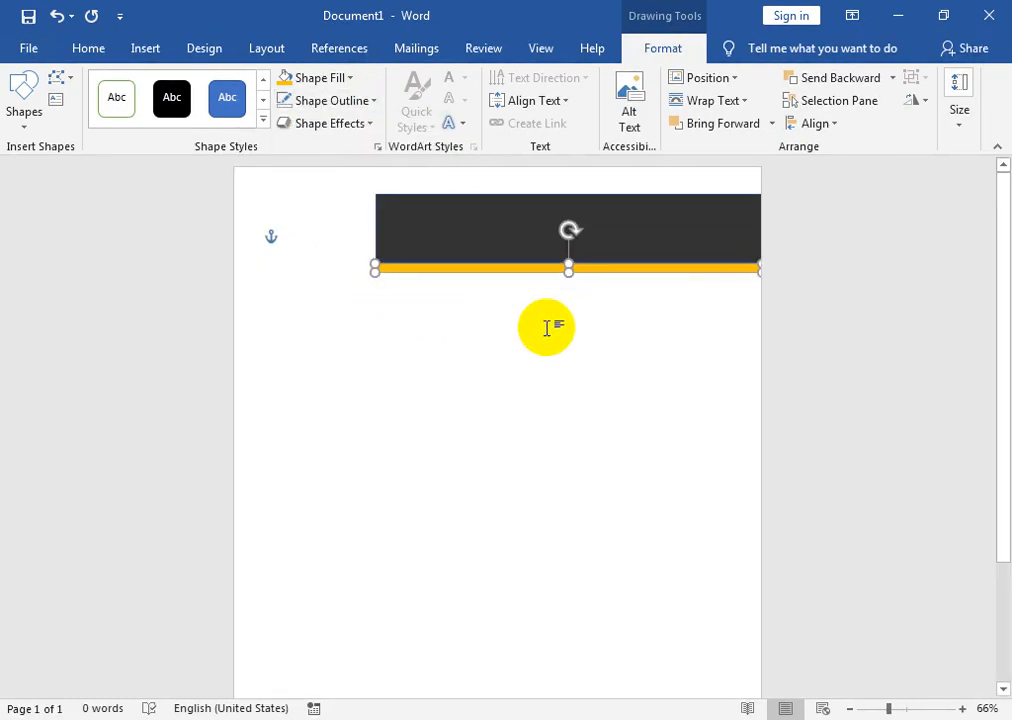
click(445, 248)
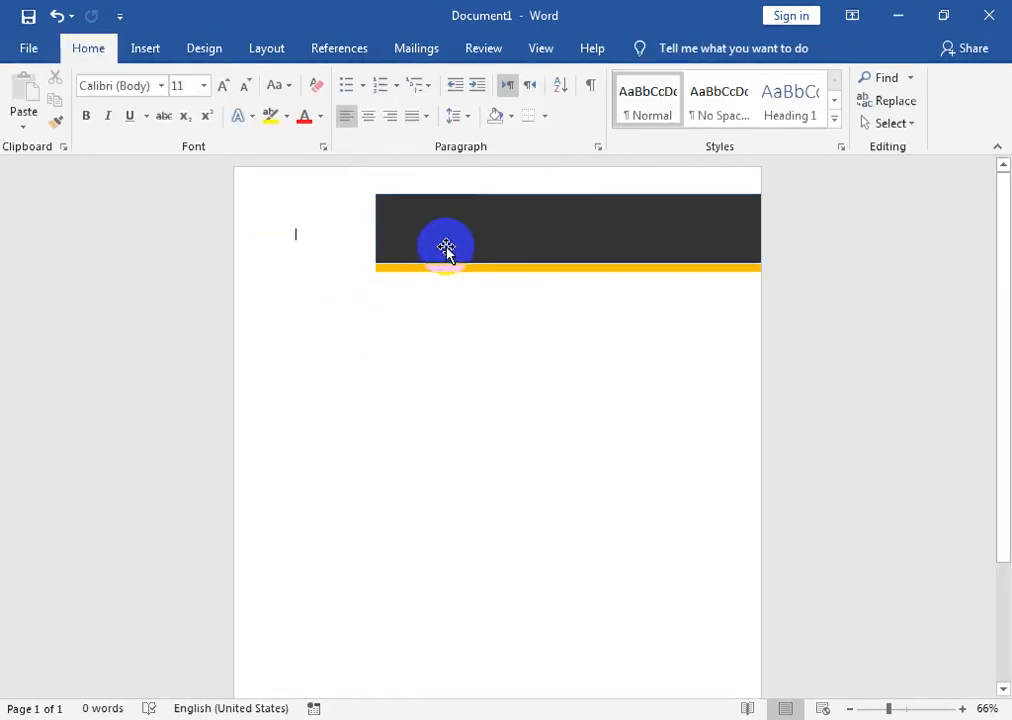
Draw a diamond in the blank space left of the dark banner, slightly taller than the banner, and align it beside it
click(147, 50)
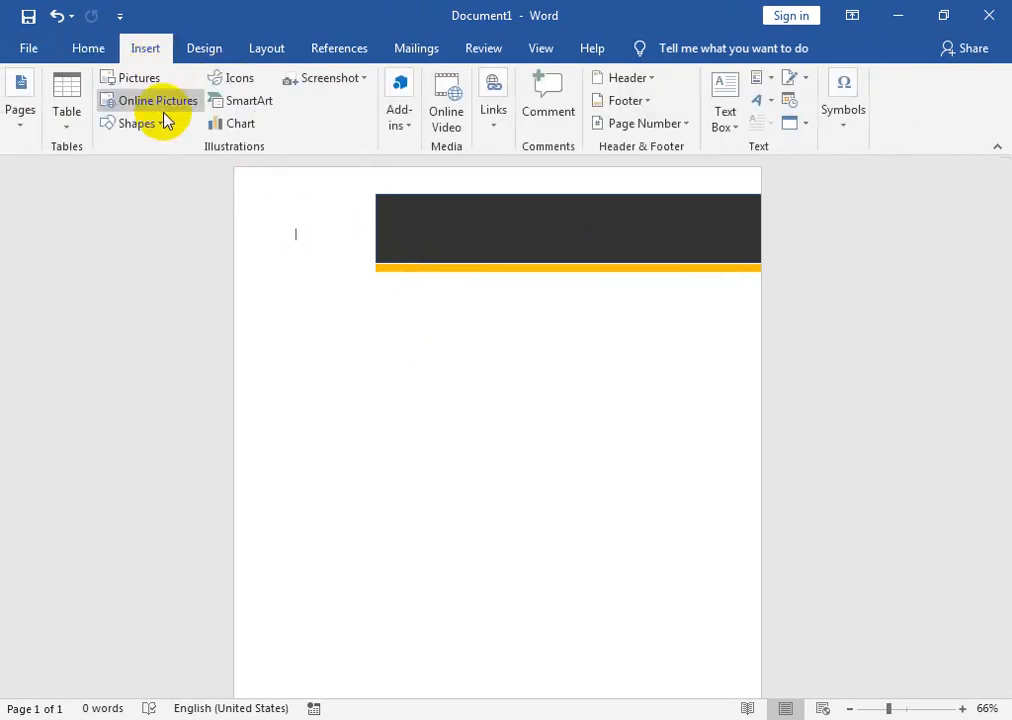
click(160, 125)
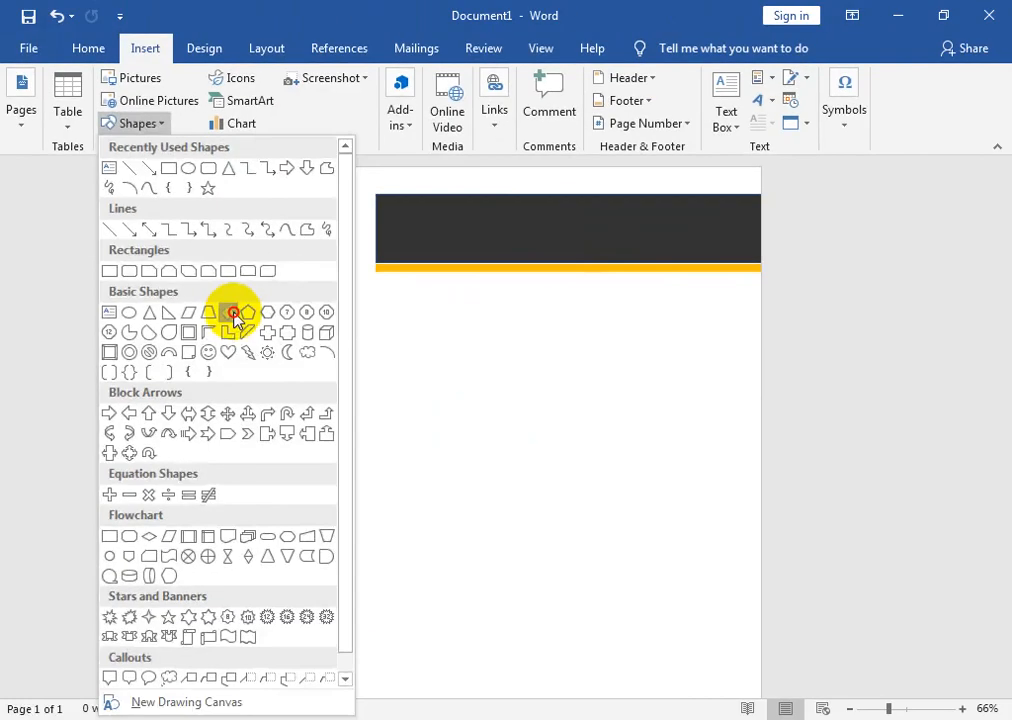
click(232, 314)
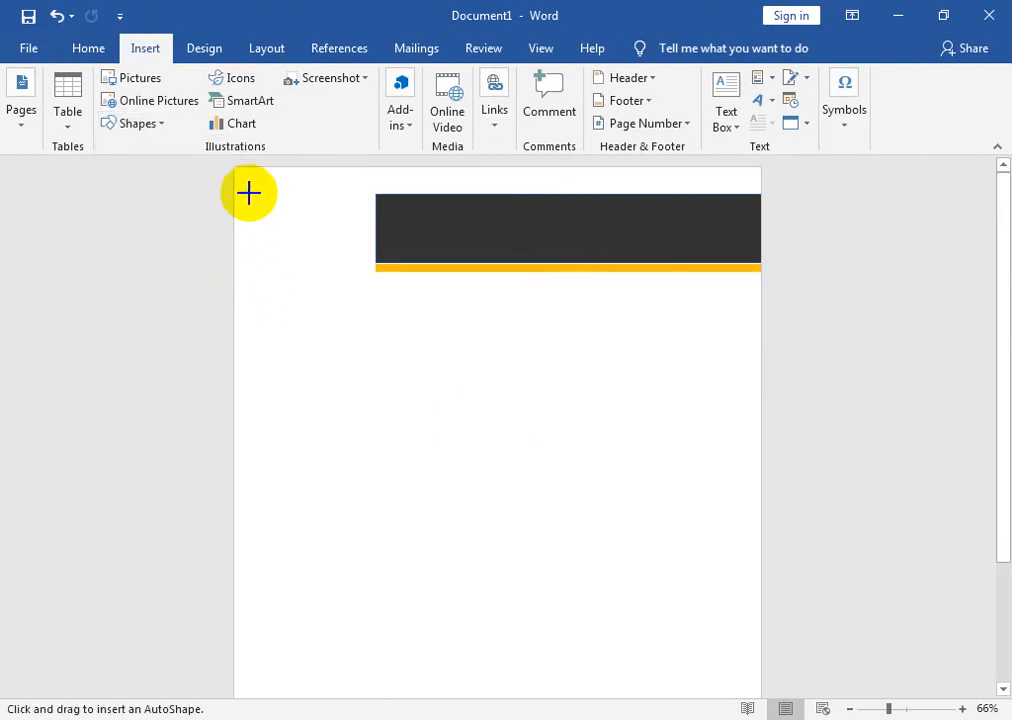
mouse_move(254, 193)
mouse_down()
mouse_move(323, 239)
mouse_move(353, 296)
mouse_up()
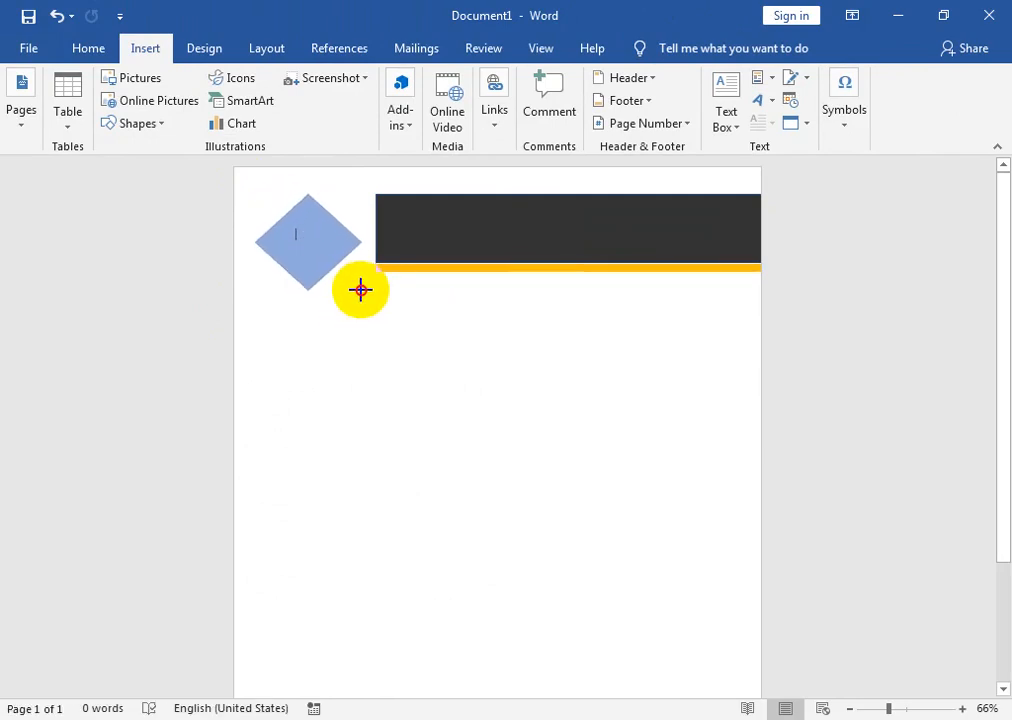
drag(361, 290, 361, 290)
drag(311, 247, 310, 239)
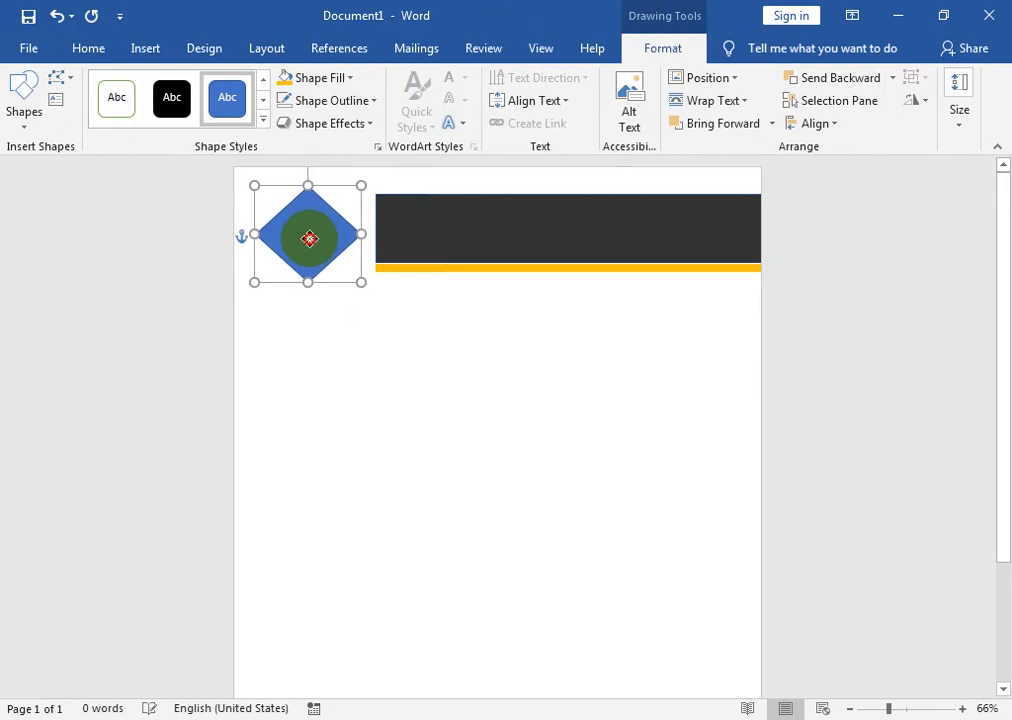
Fill the diamond with the recently used dark gray and give it an orange outline
click(349, 78)
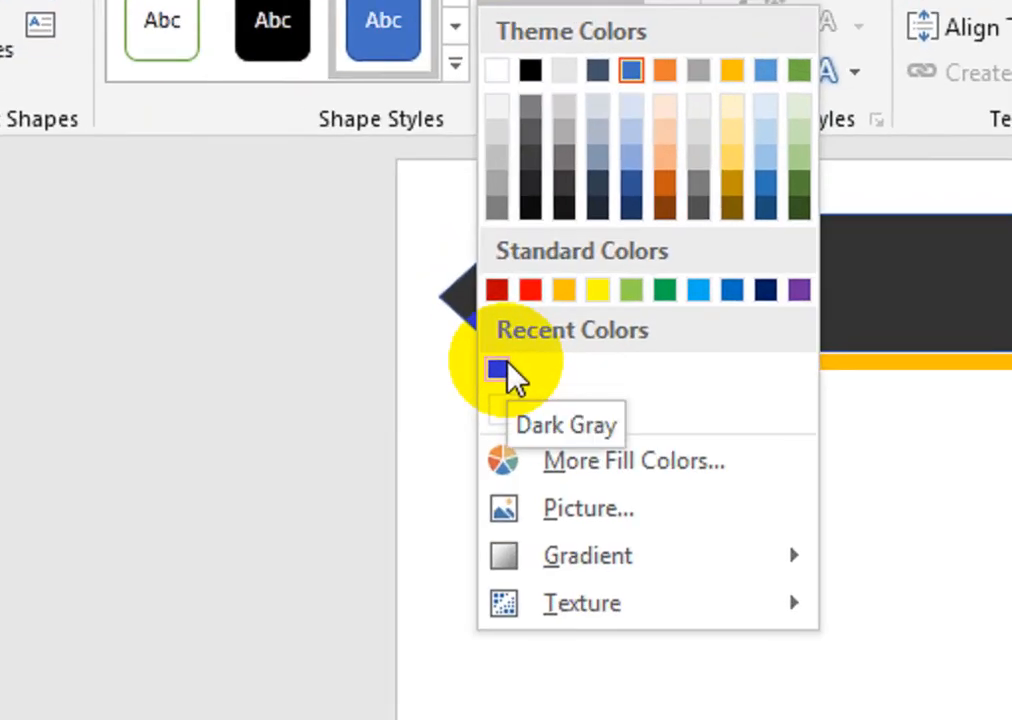
click(500, 368)
click(335, 100)
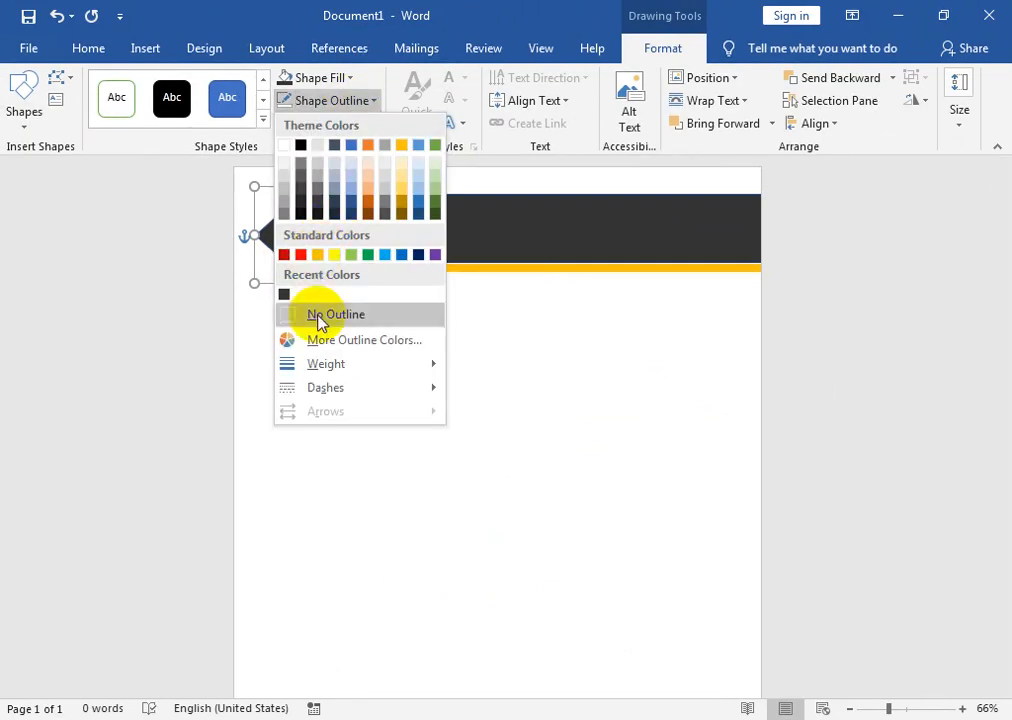
click(317, 254)
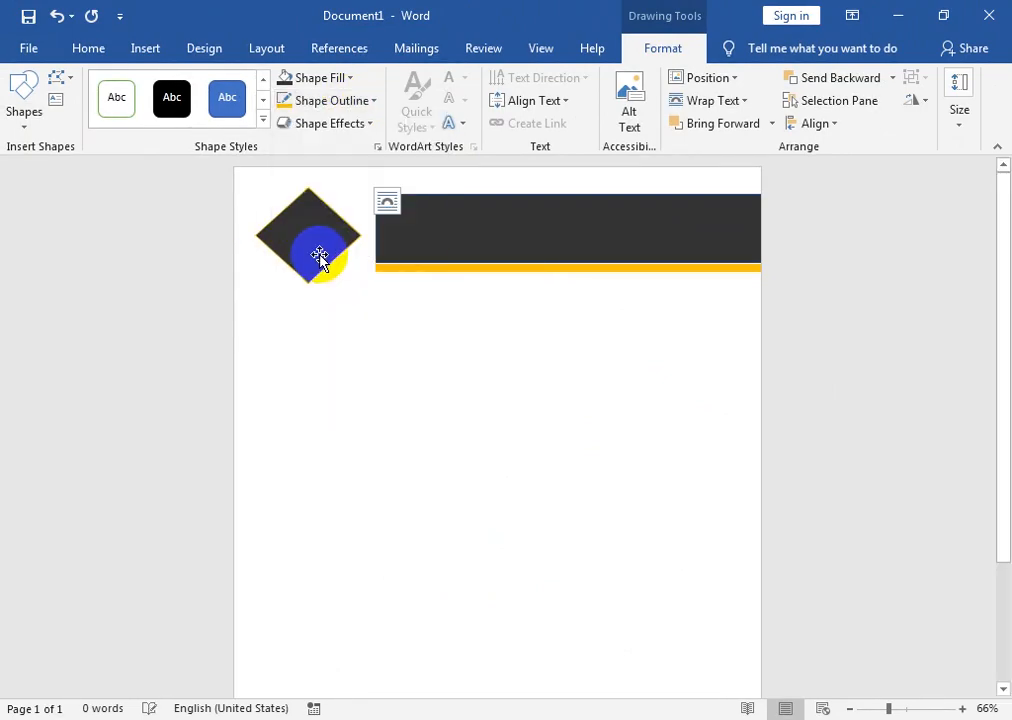
Set the diamond's outline weight to 2¼ pt and keep the shape selected
click(350, 100)
mouse_move(425, 364)
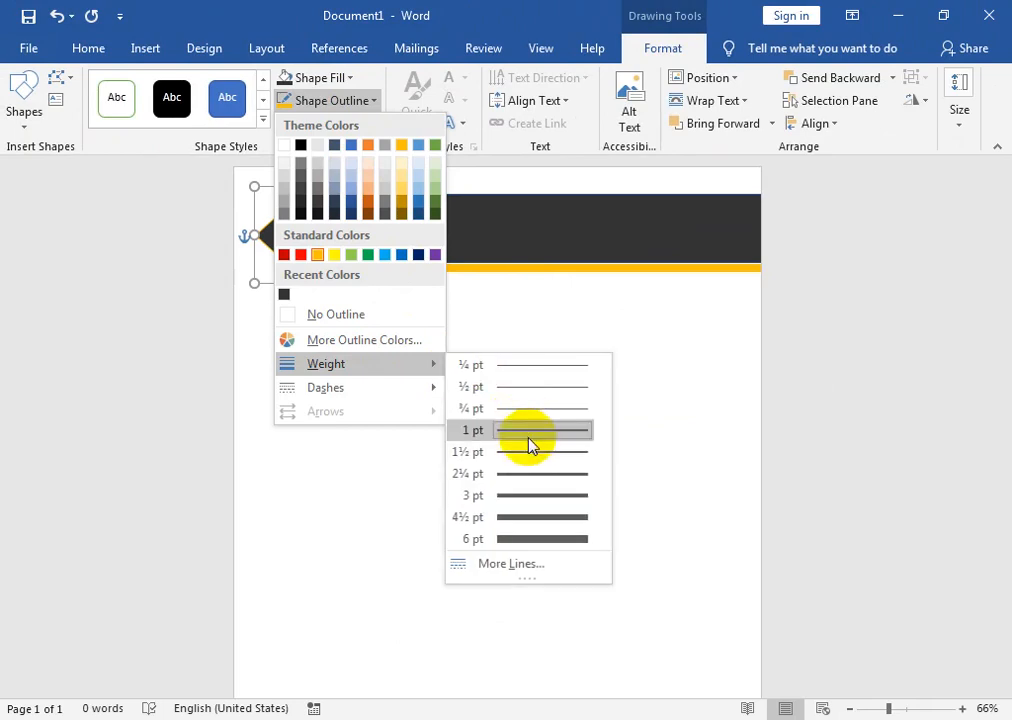
click(528, 474)
click(301, 245)
drag(304, 244, 301, 241)
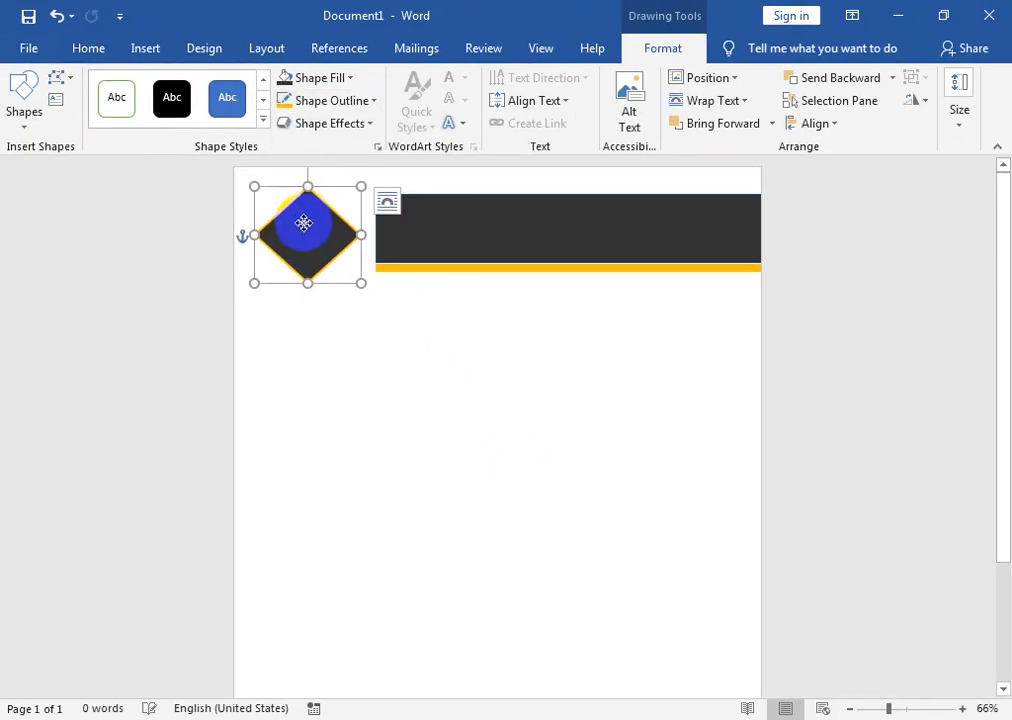
Add the text "SAM" inside the diamond
right_click(305, 215)
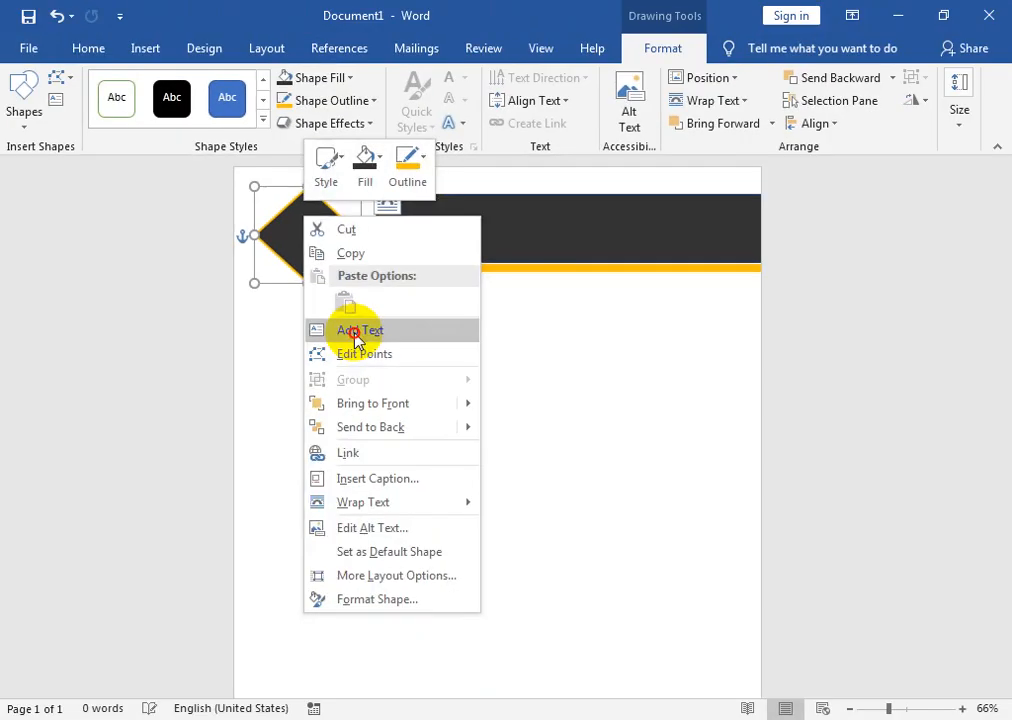
click(358, 336)
text(a)
key(BackSpace)
text(a)
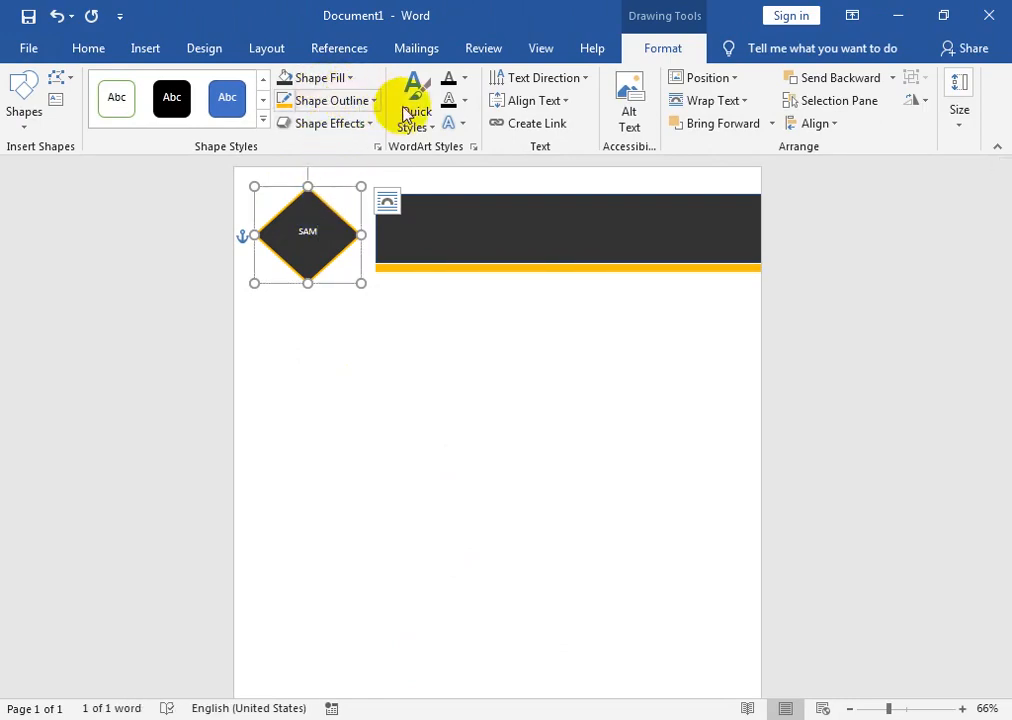
Make the "SAM" text in the diamond bold and enlarge it to 22 pt
click(80, 50)
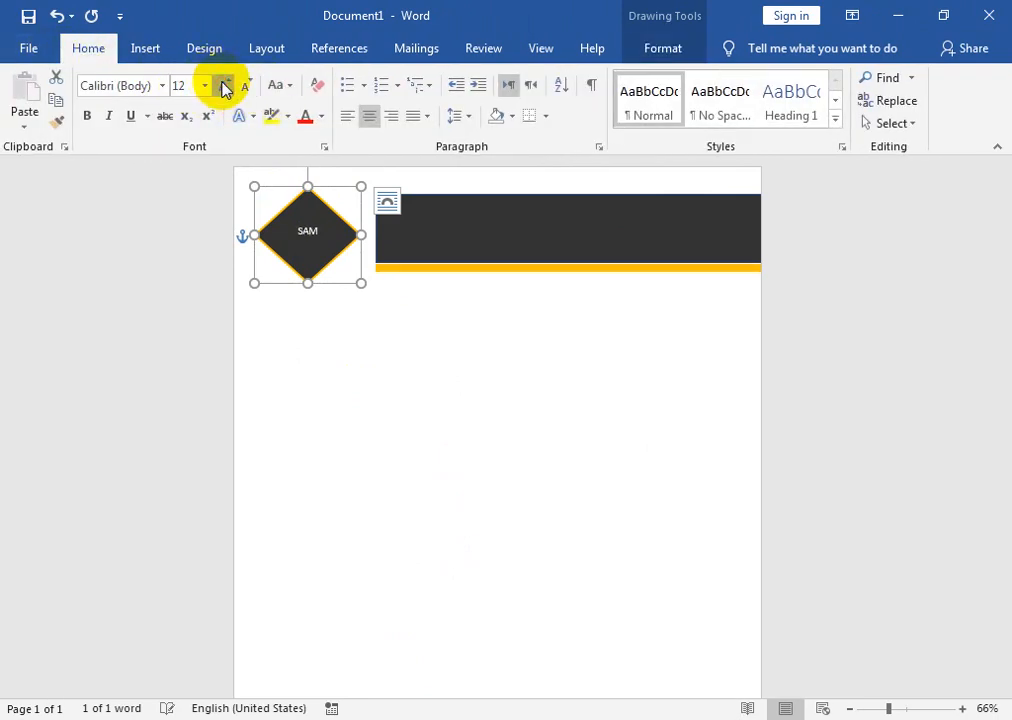
click(88, 116)
click(162, 86)
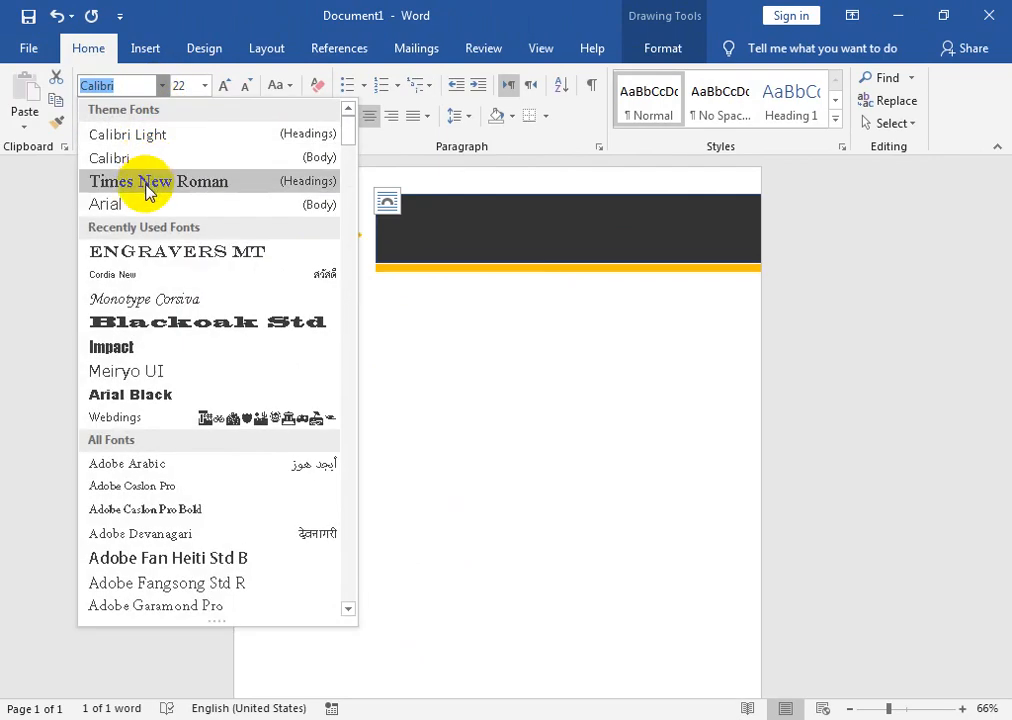
click(143, 203)
key(Escape)
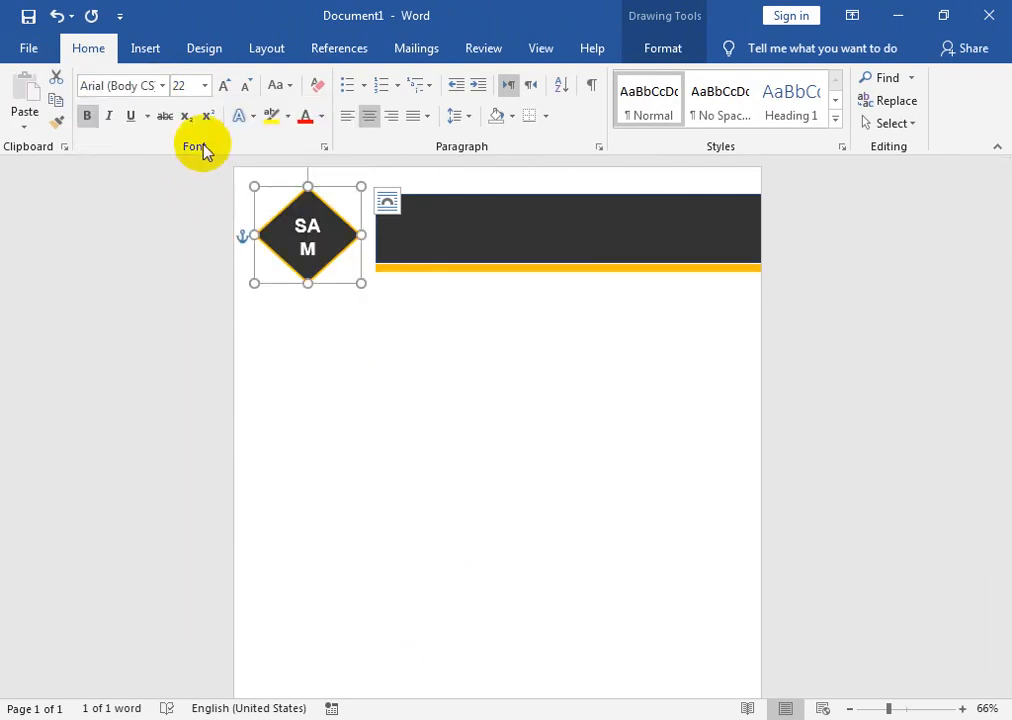
key(ctrl+z)
click(307, 230)
Copy the dark header banner to the bottom of the page and stretch the copy across the full page width
click(590, 228)
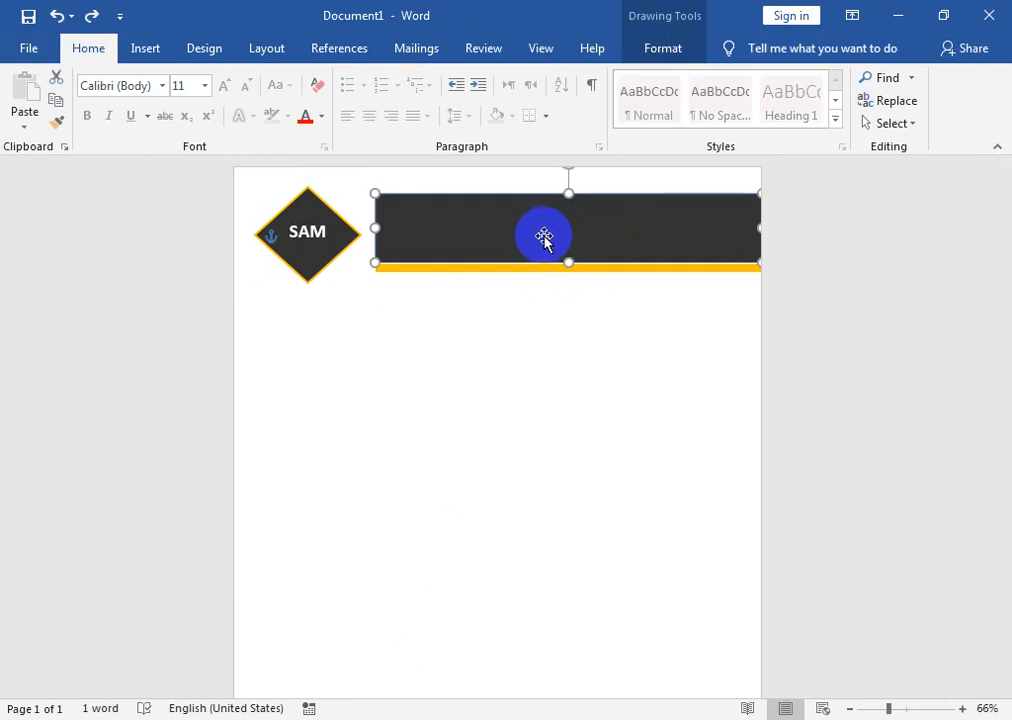
drag(547, 242, 504, 511)
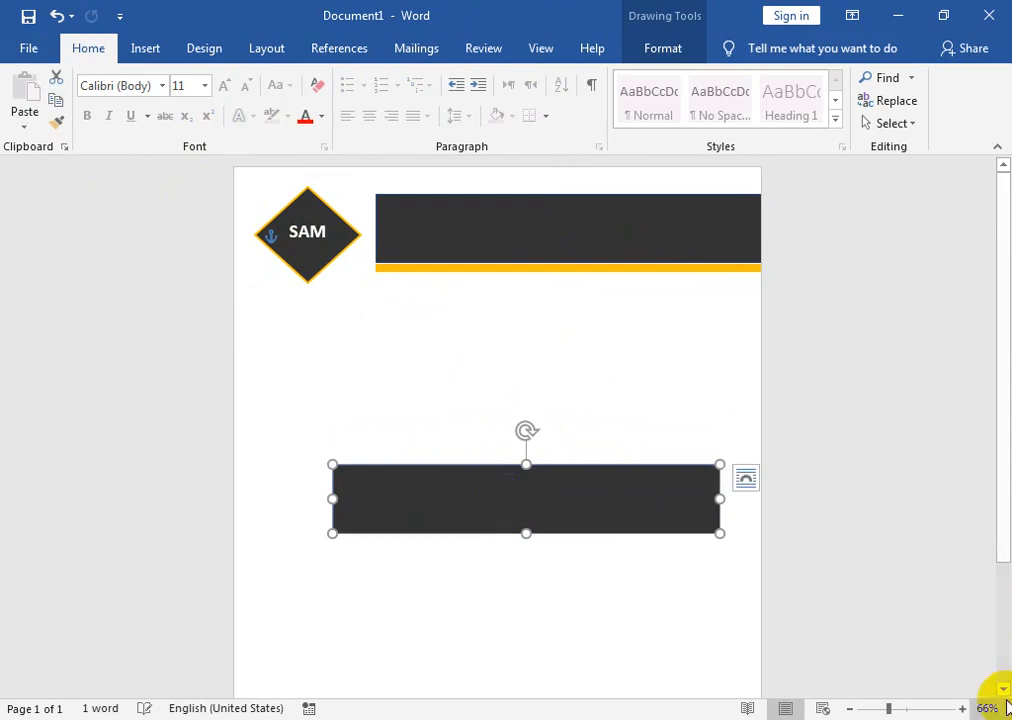
drag(888, 709, 872, 708)
drag(492, 420, 434, 560)
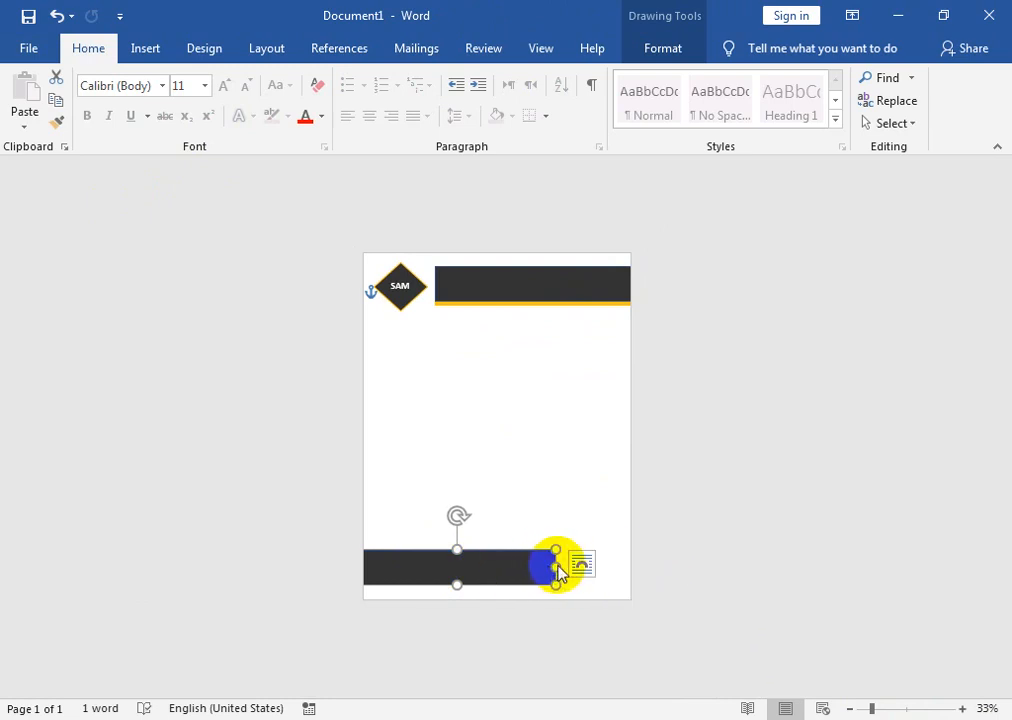
drag(550, 566, 630, 562)
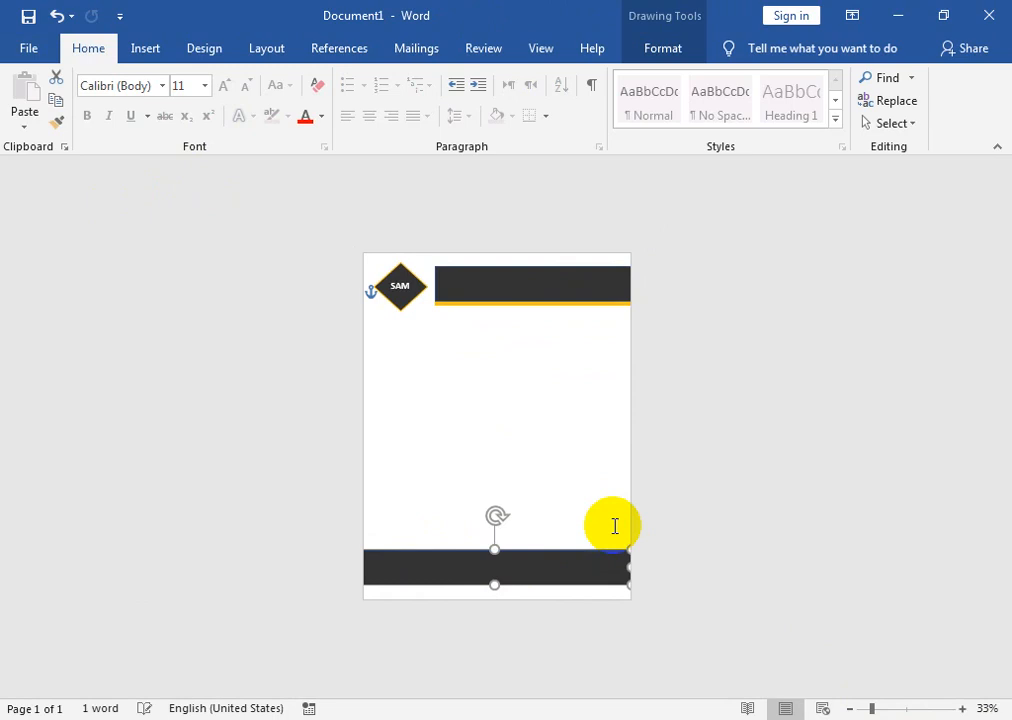
Reduce the footer banner's height slightly and place a thin full-width copy of it just above, leaving a narrow white gap
click(434, 397)
click(908, 707)
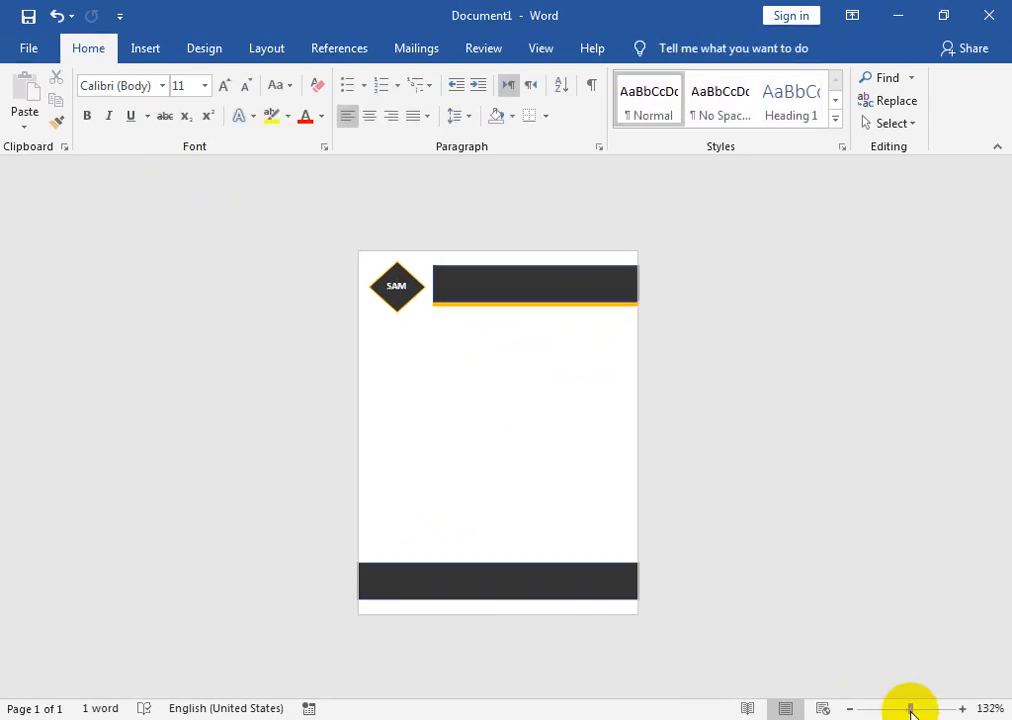
click(897, 708)
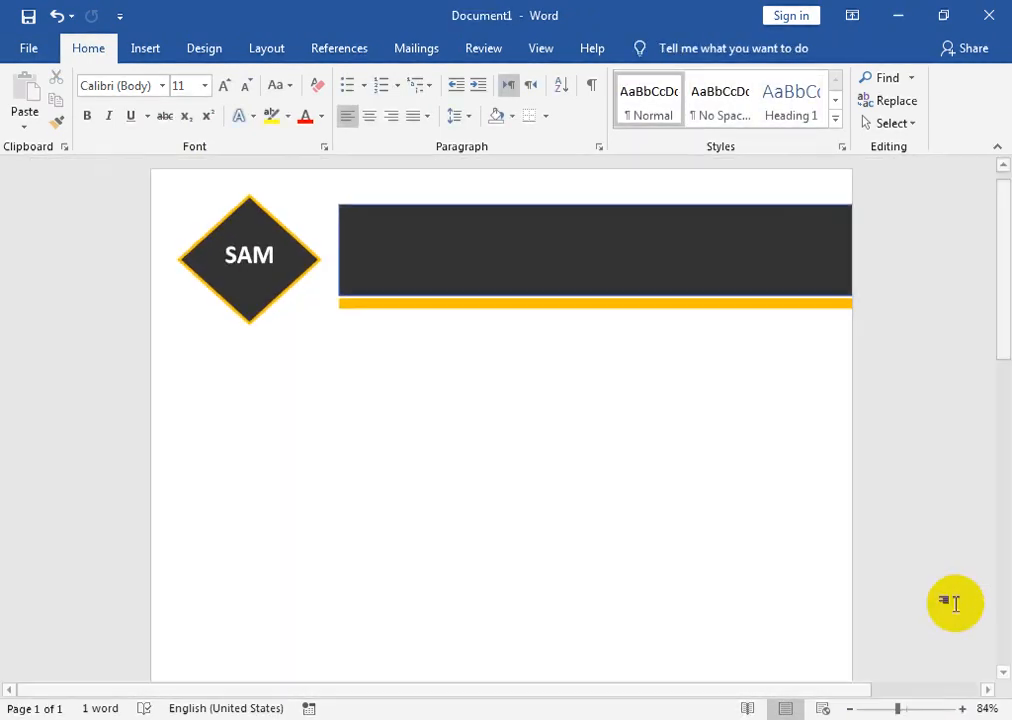
mouse_move(997, 247)
mouse_down()
mouse_move(1005, 407)
mouse_move(983, 547)
mouse_up()
click(569, 578)
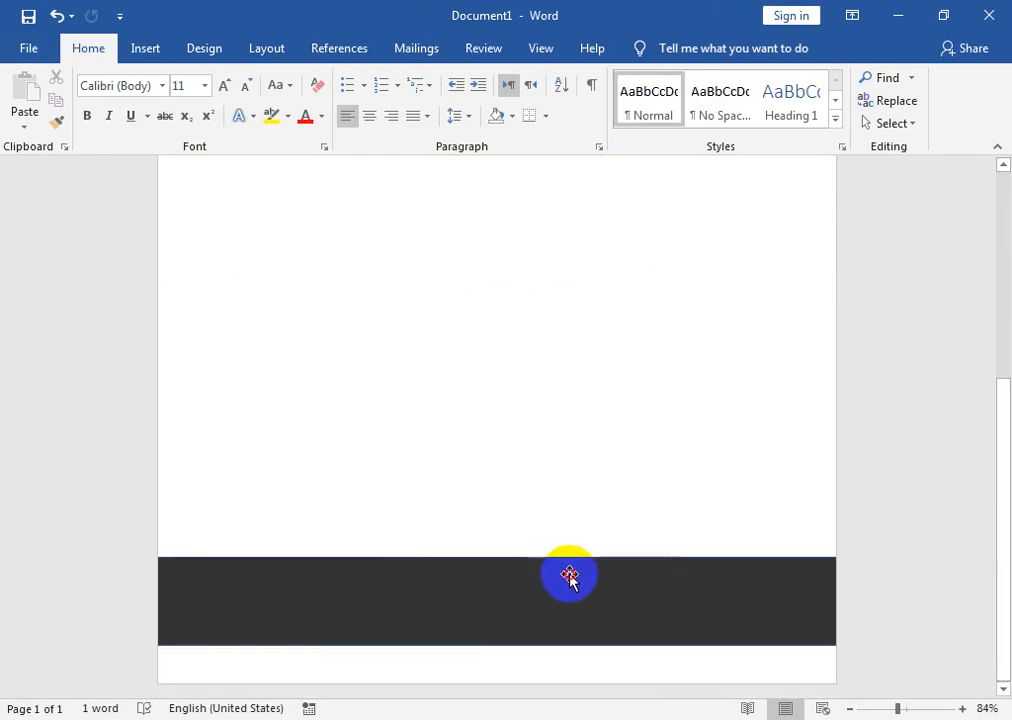
drag(491, 556, 526, 522)
drag(491, 484, 498, 558)
drag(497, 558, 498, 551)
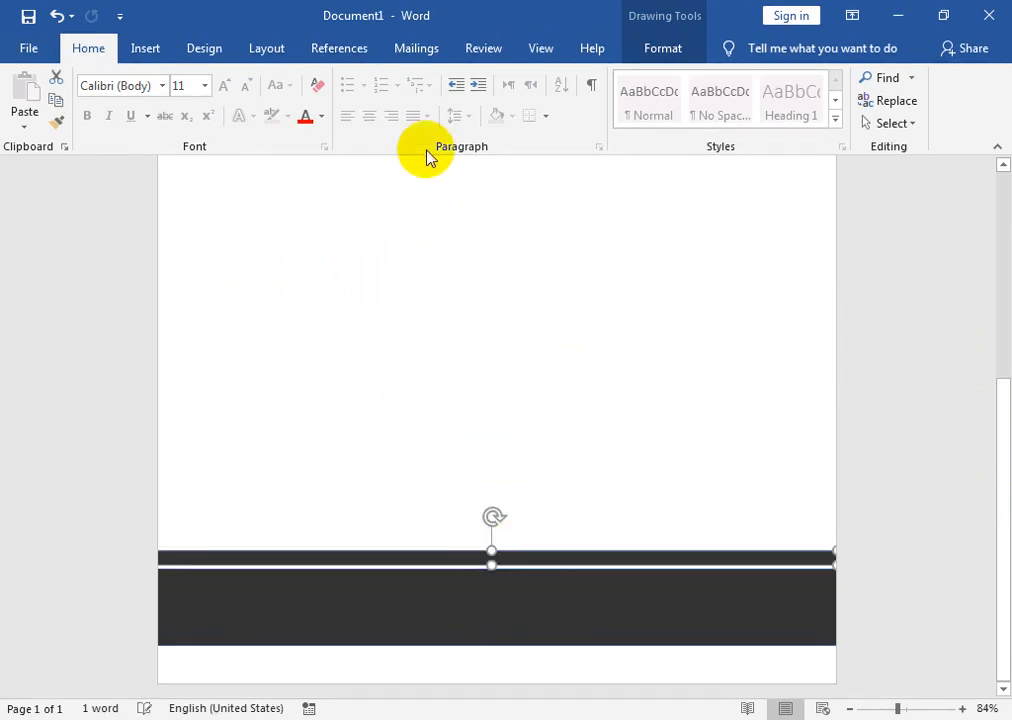
Fill the thin footer strip with standard orange and remove its outline
click(698, 52)
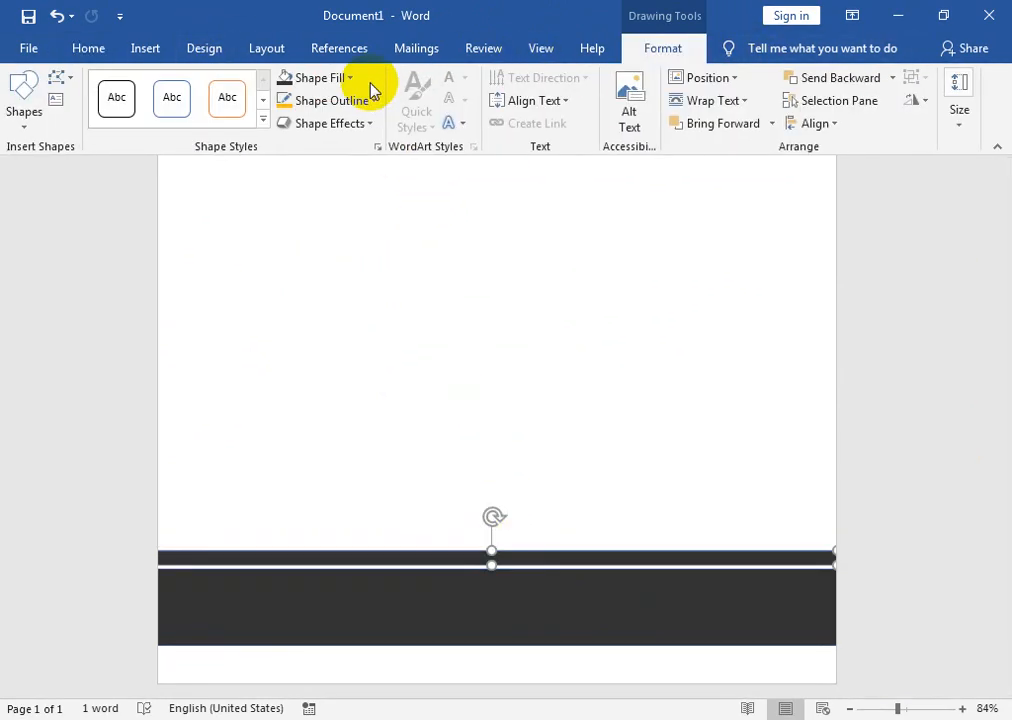
click(346, 79)
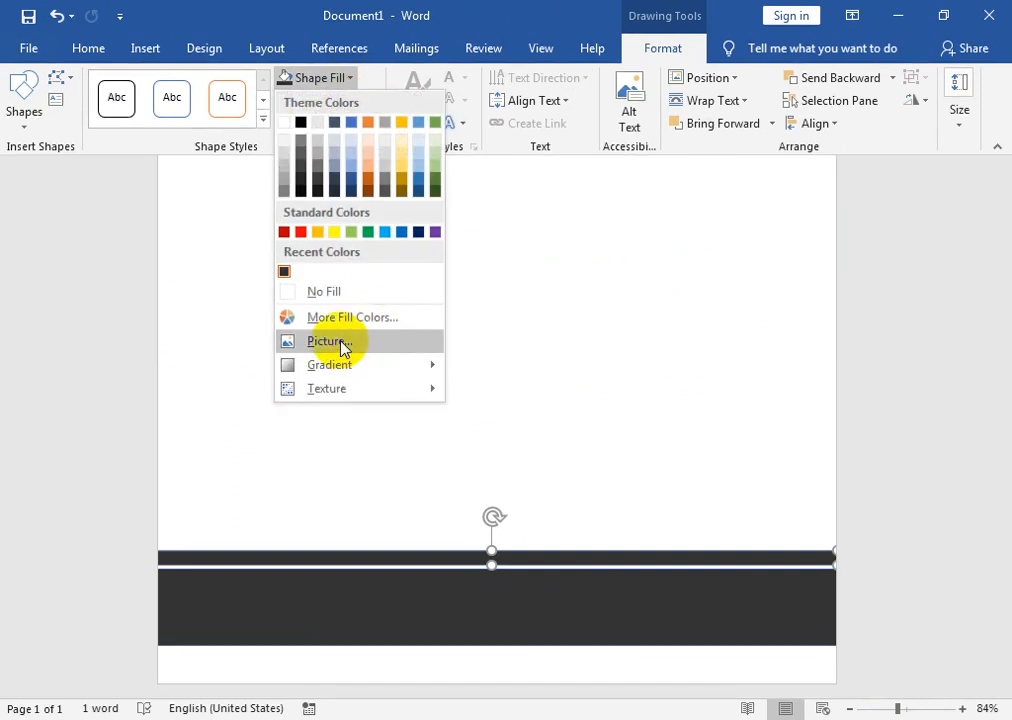
click(321, 234)
click(305, 102)
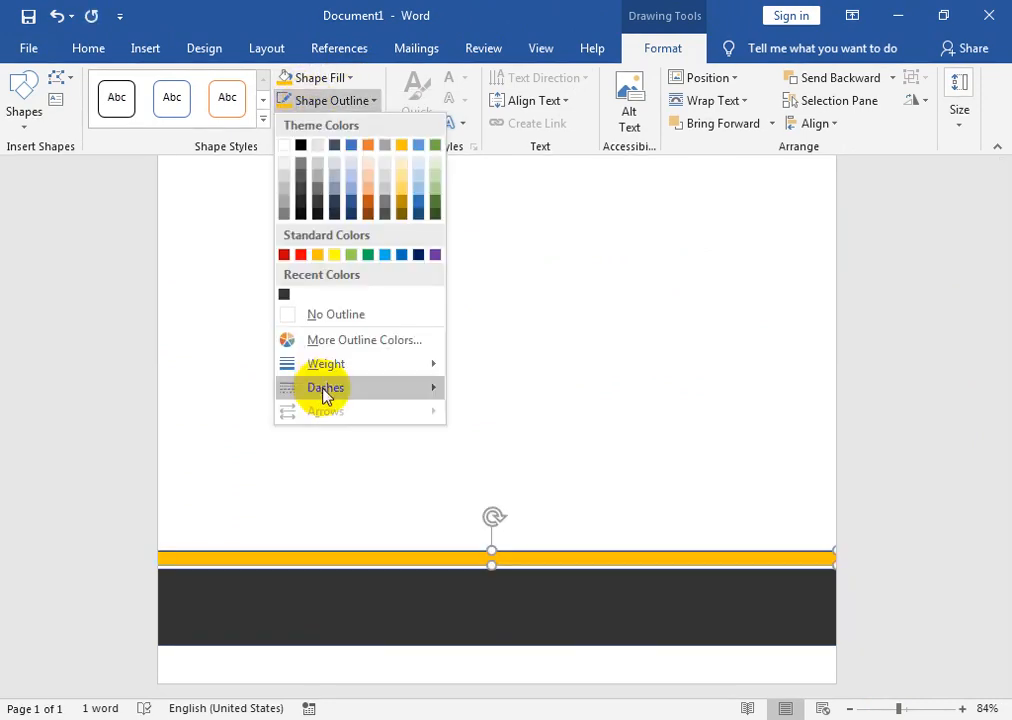
click(350, 316)
click(584, 429)
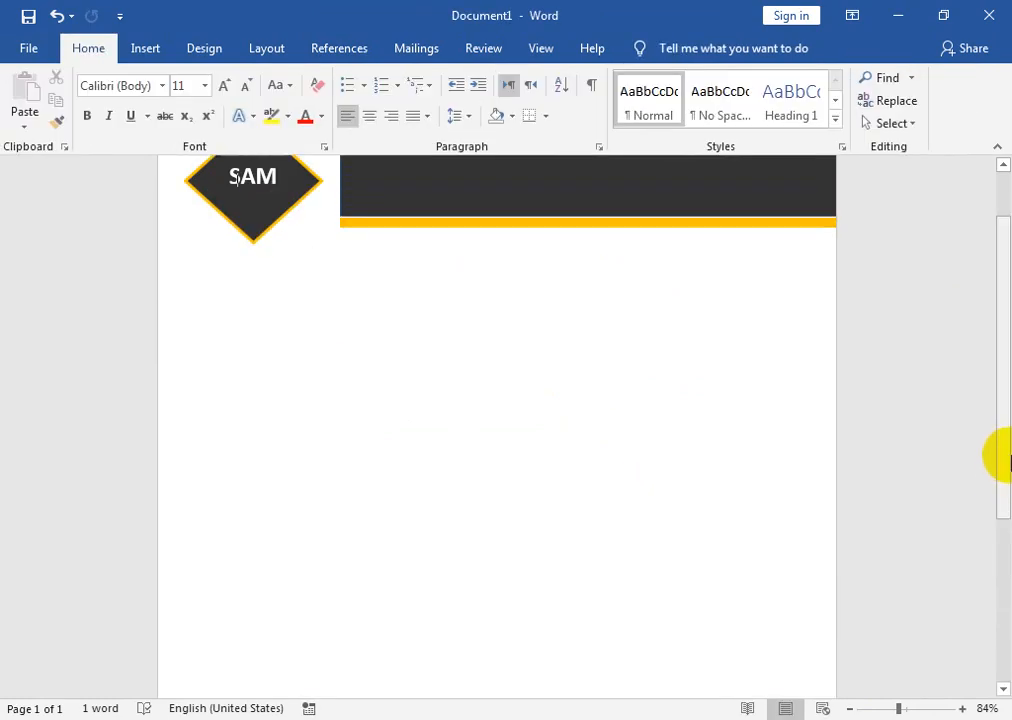
Add one line of text to the dark footer banner with the labels PHONE, Email and address, each followed by its contact detail
drag(1001, 355, 1005, 620)
right_click(495, 605)
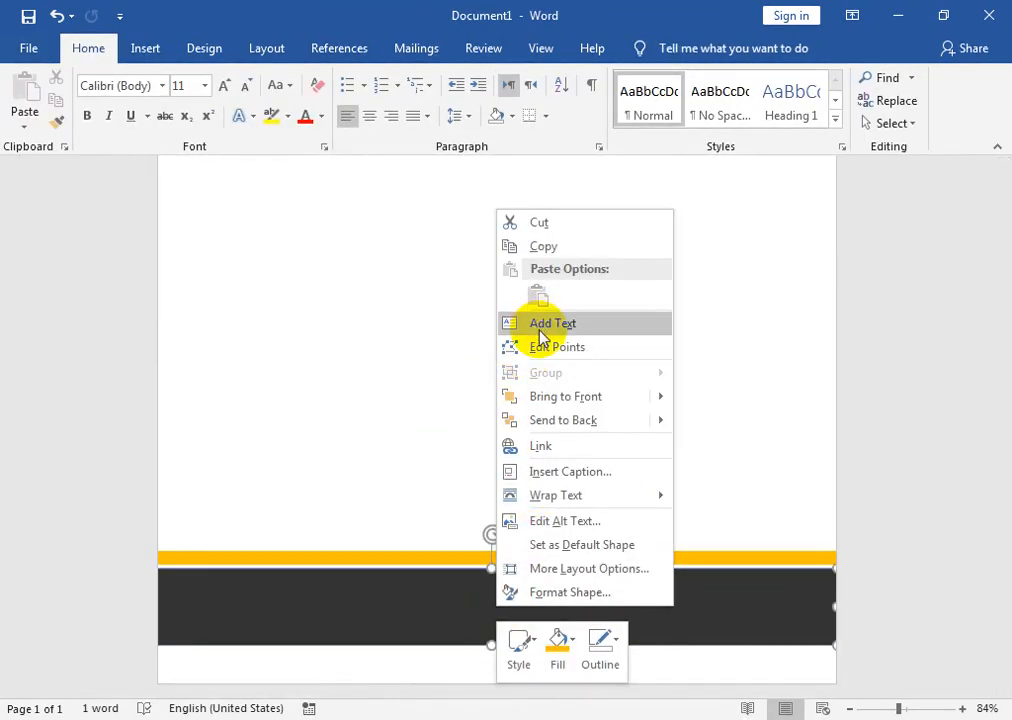
click(542, 325)
text(PHO)
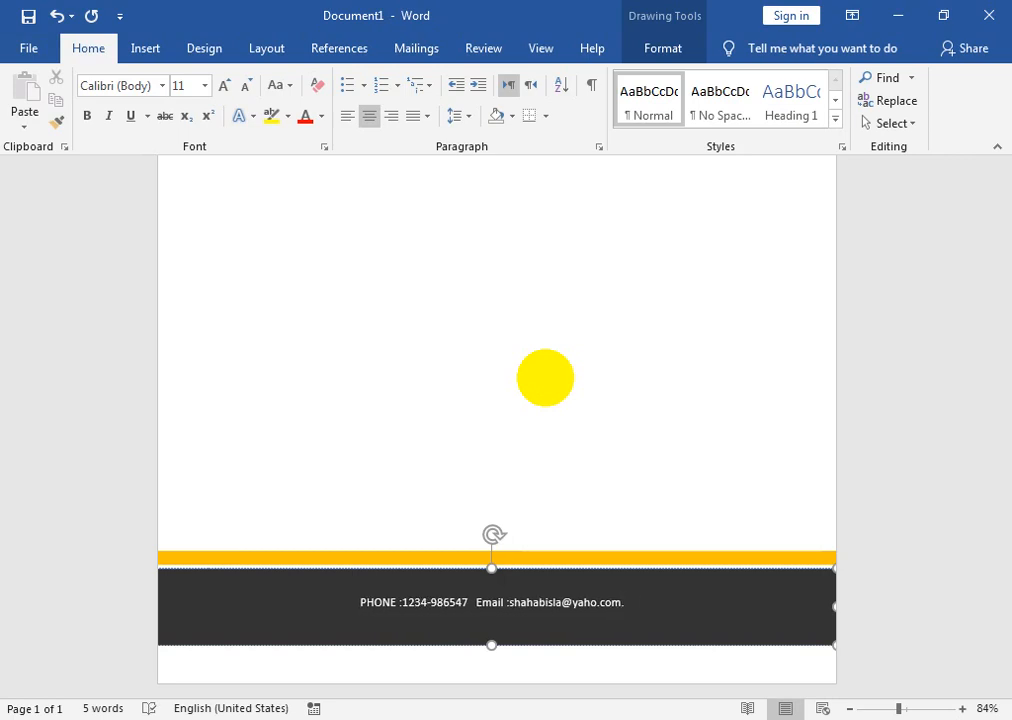
text(ress)
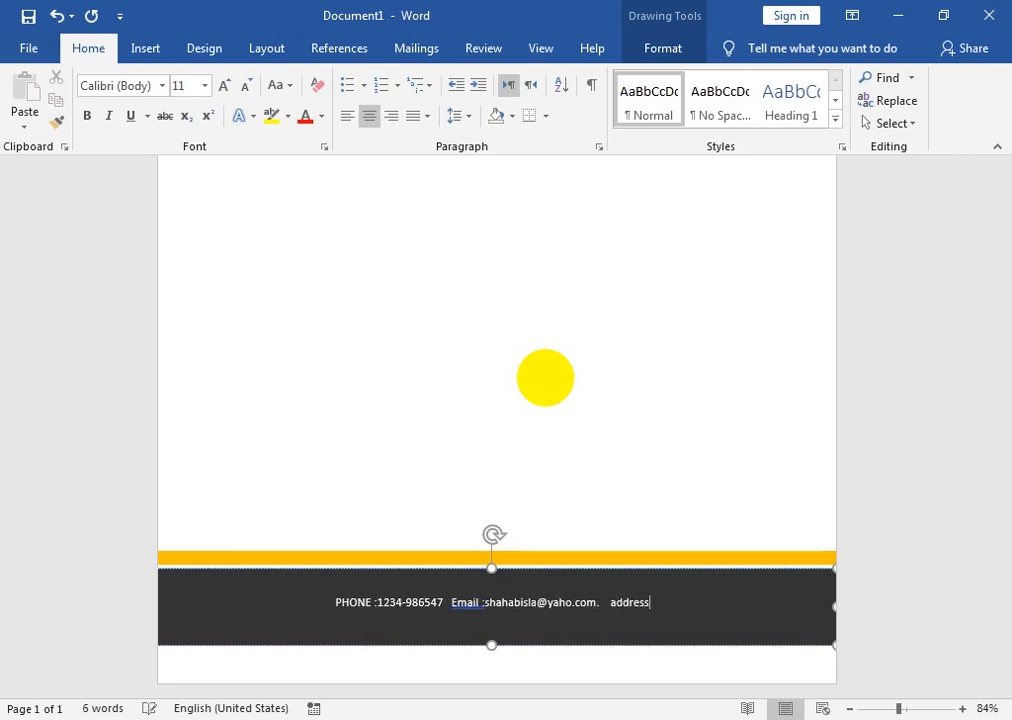
text(: kare)
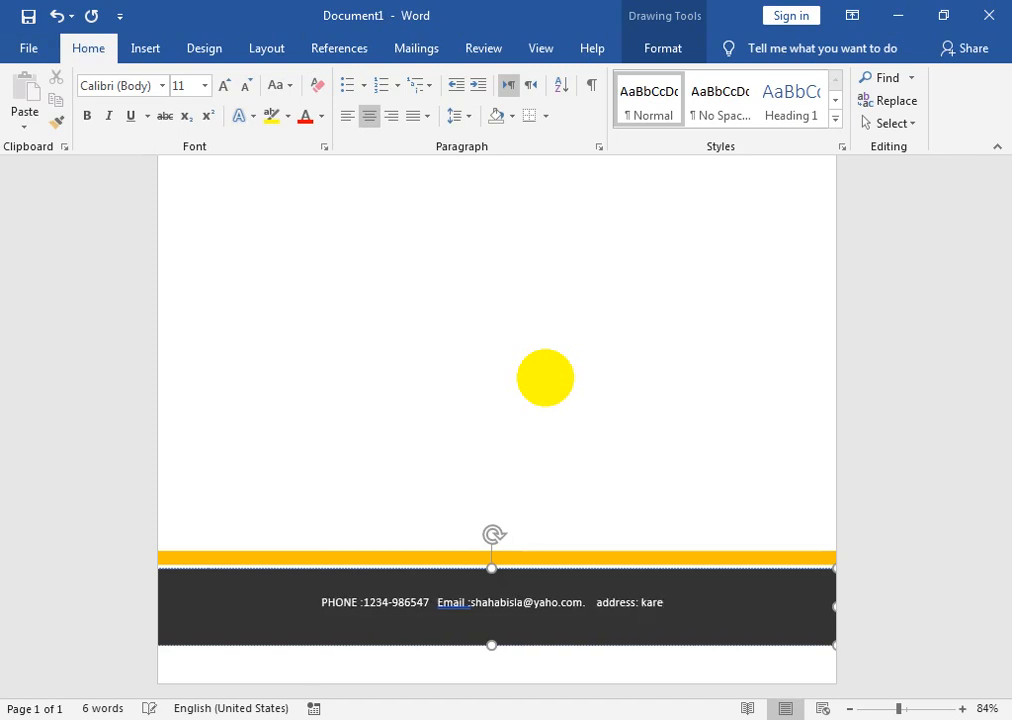
text(emabad karachi)
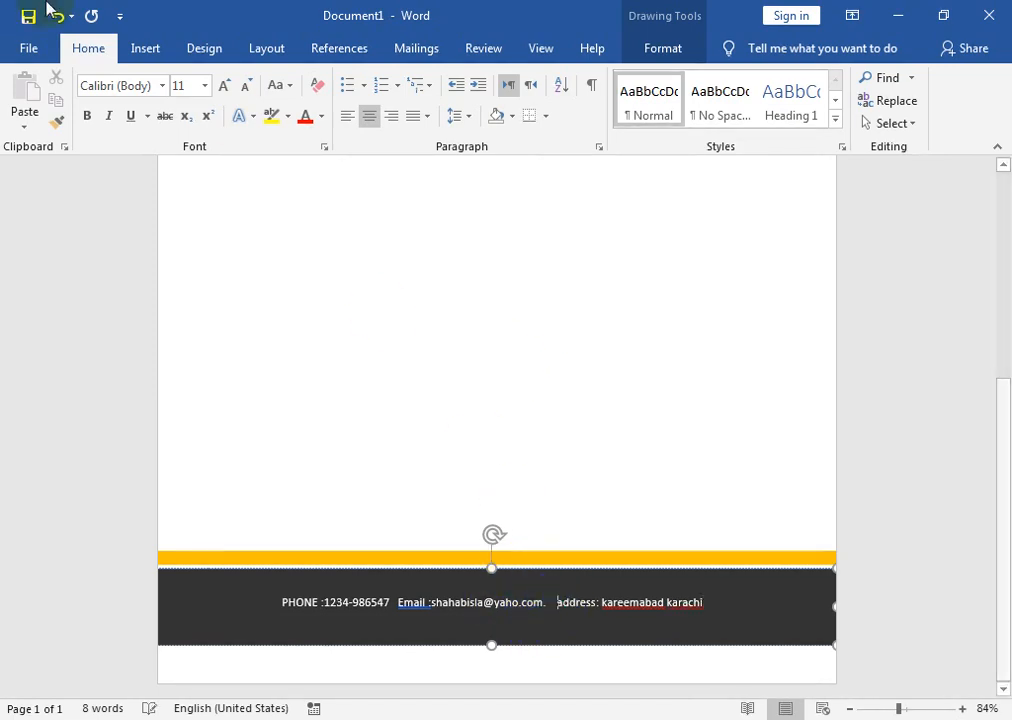
Insert the telephone symbol directly before the word "address" in the footer text
click(145, 48)
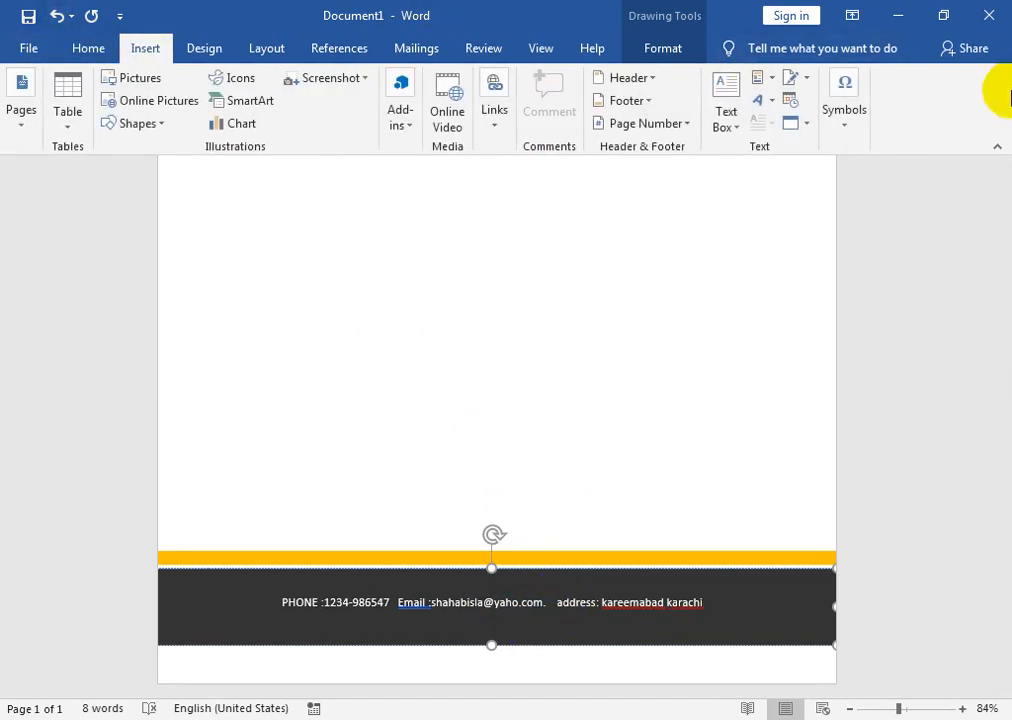
click(843, 110)
click(893, 200)
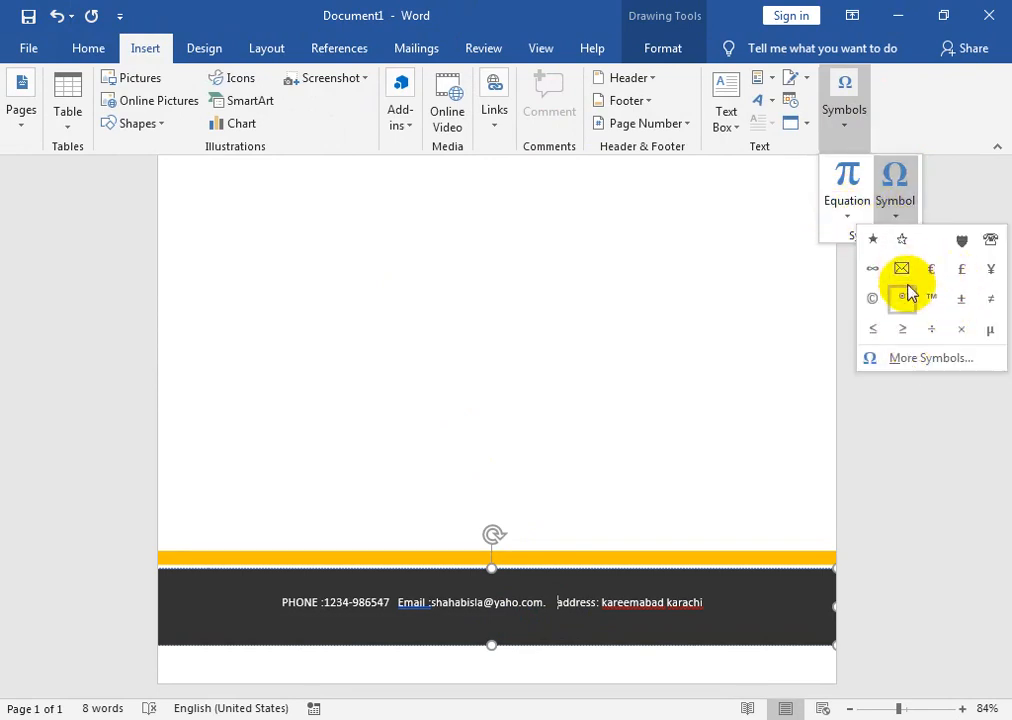
click(988, 240)
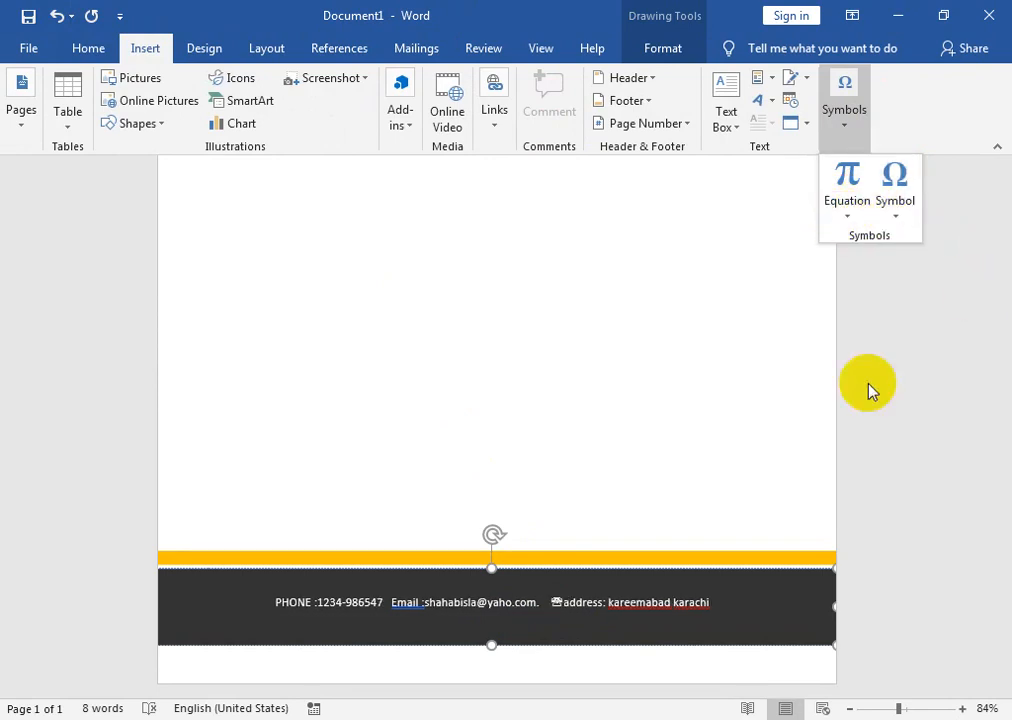
Move the telephone symbol to the start of the footer line so that it replaces the word "PHONE"
click(573, 592)
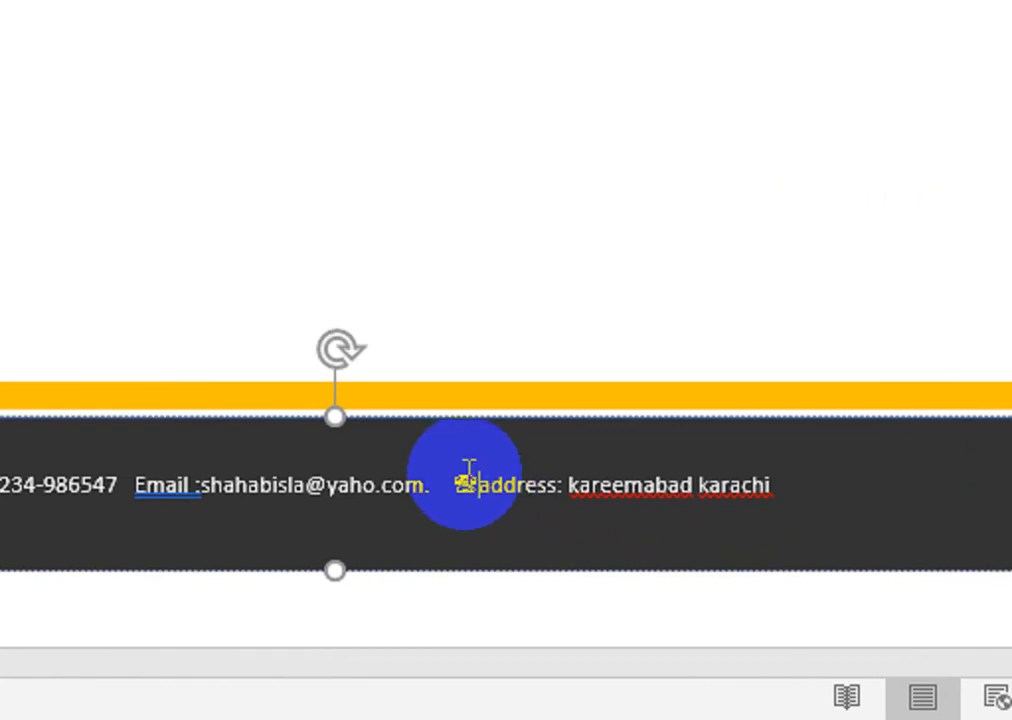
click(456, 488)
mouse_move(456, 488)
mouse_down()
mouse_move(490, 488)
mouse_move(467, 488)
mouse_up()
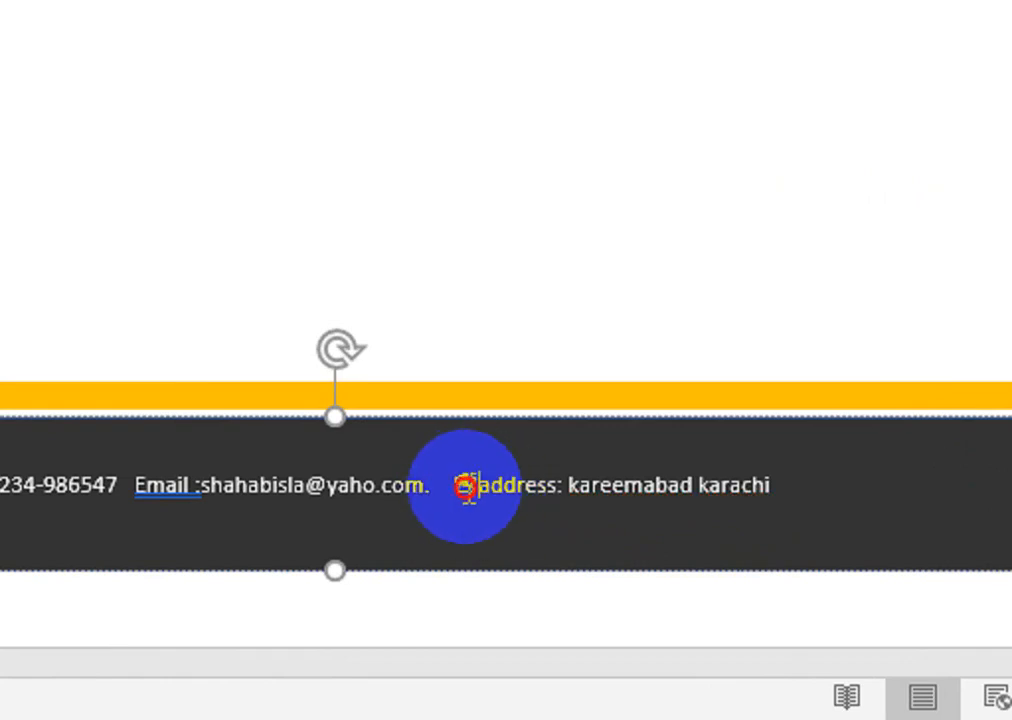
key(BackSpace)
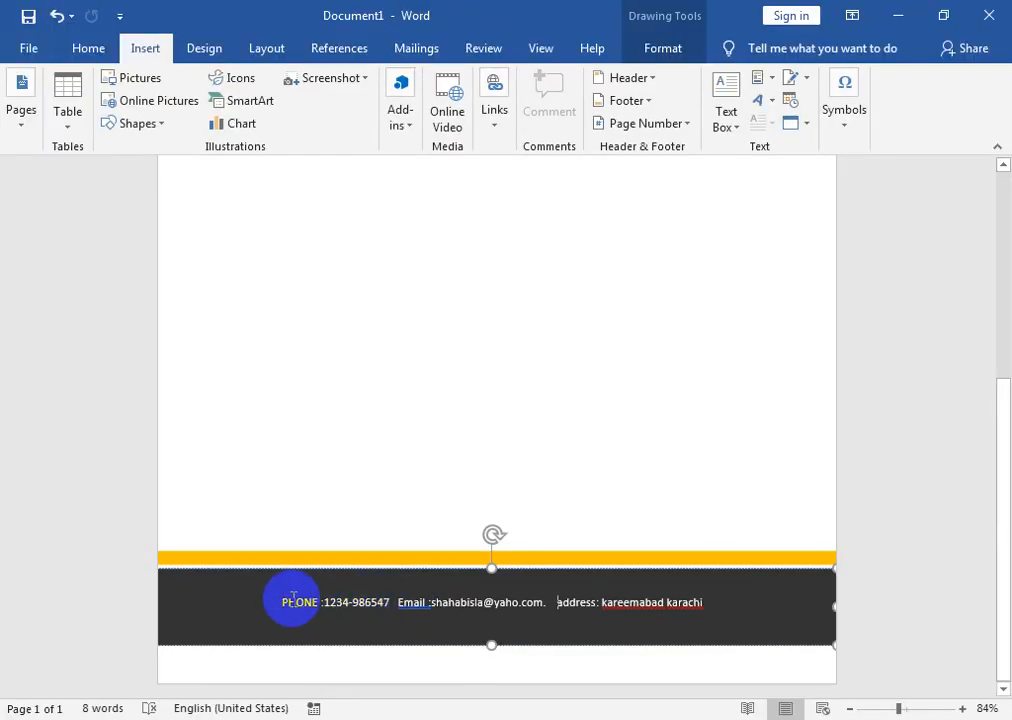
drag(281, 600, 327, 597)
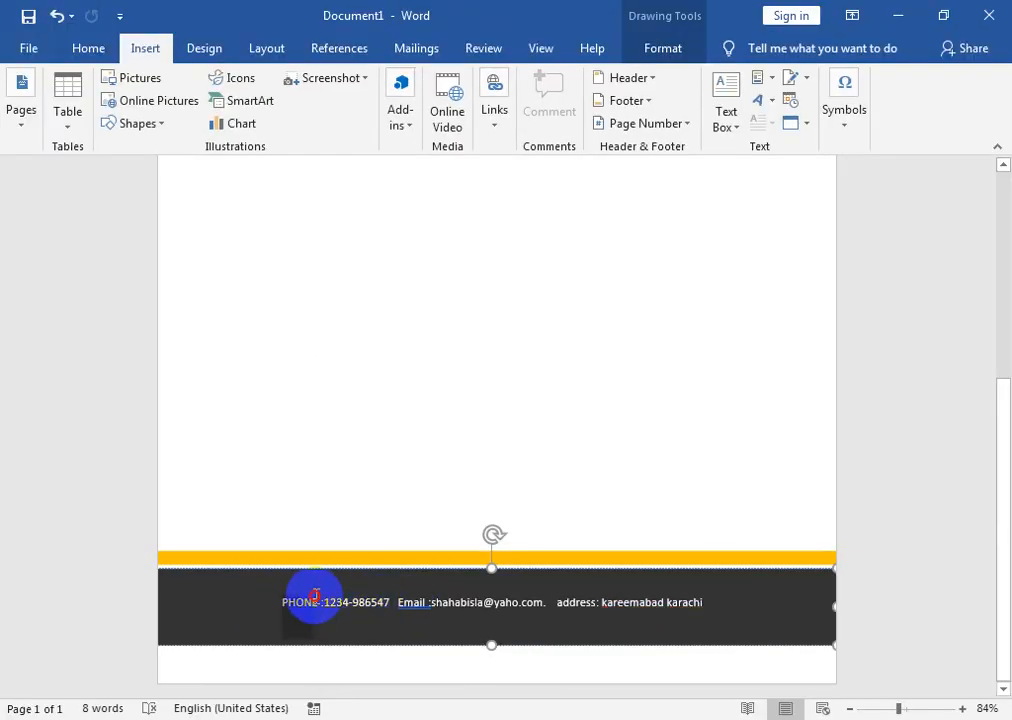
text(☎)
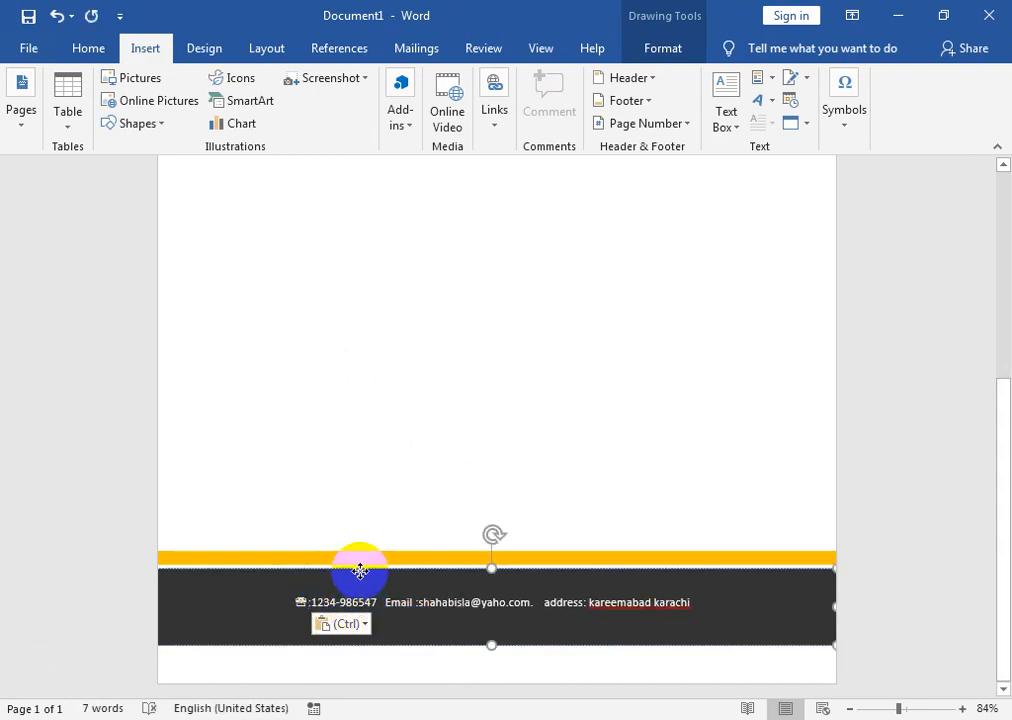
Make the footer banner's contact text bold at 14 pt and deselect the banner
click(360, 571)
click(88, 52)
click(86, 116)
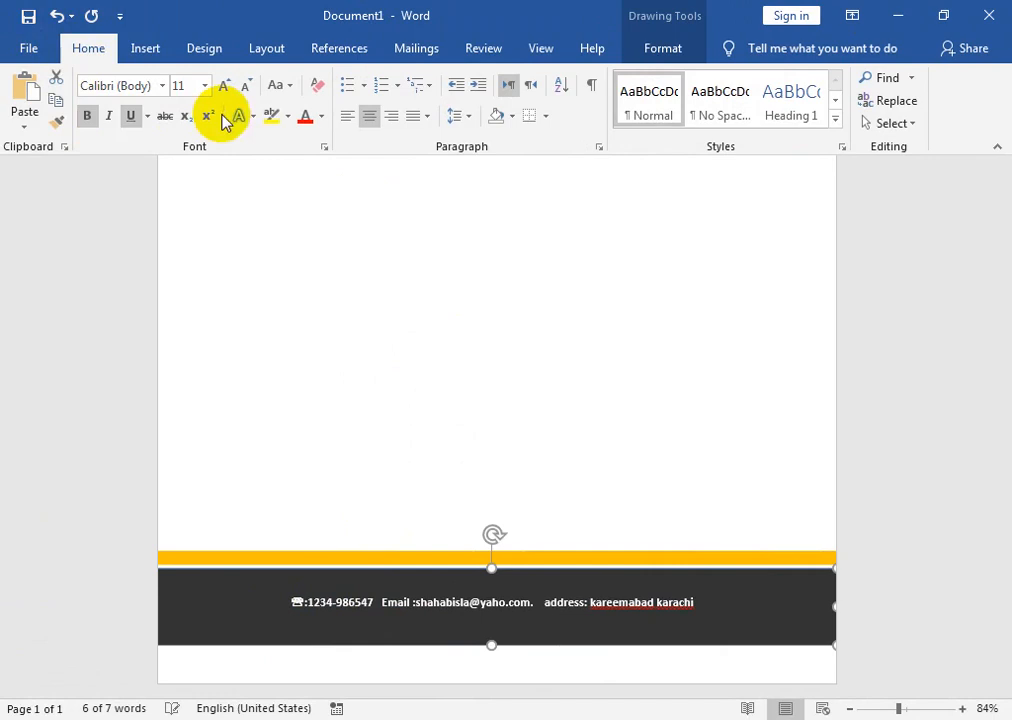
click(225, 87)
click(225, 87)
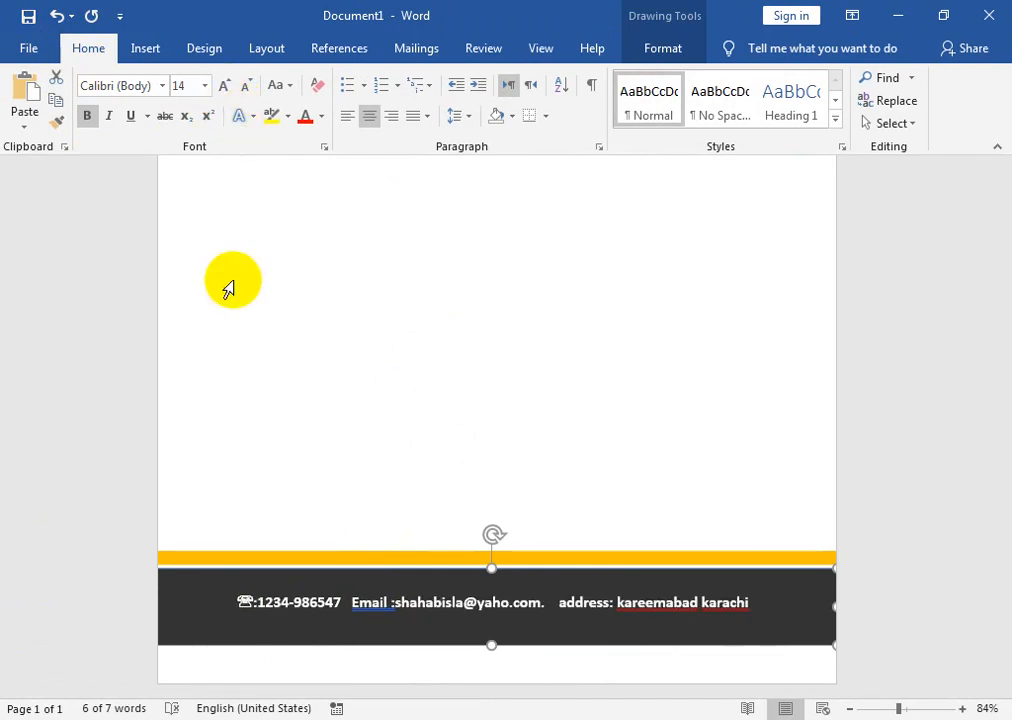
right_click(387, 603)
click(298, 329)
click(362, 503)
Open the custom watermark settings for the letterhead page and choose a picture watermark
scroll(410, 517, up, 3)
scroll(410, 517, up, 3)
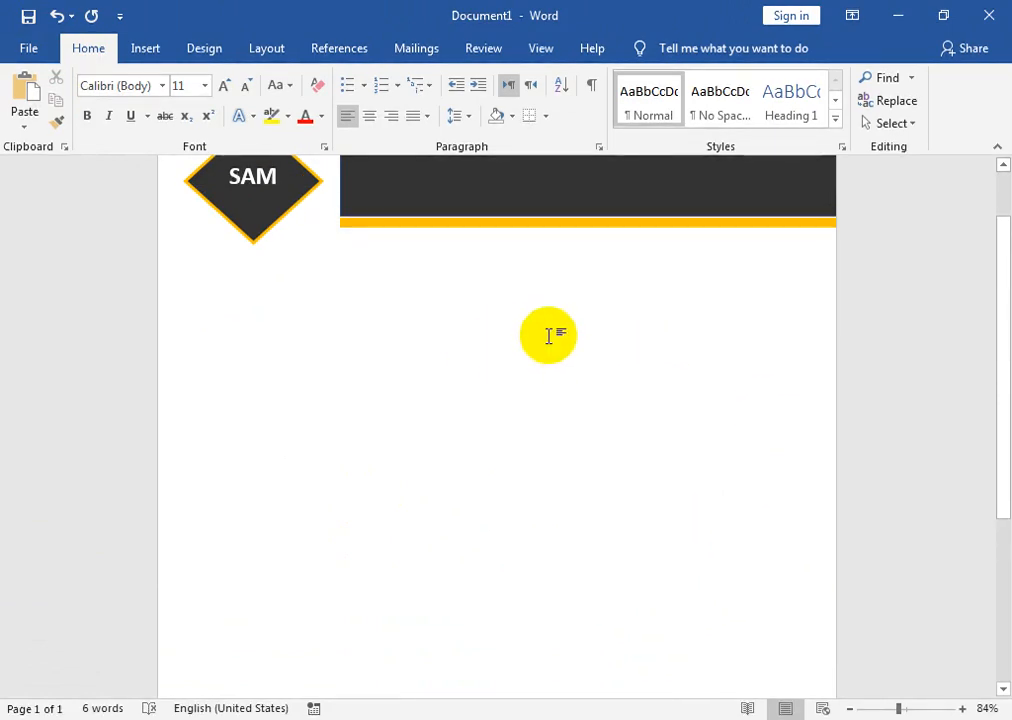
click(447, 217)
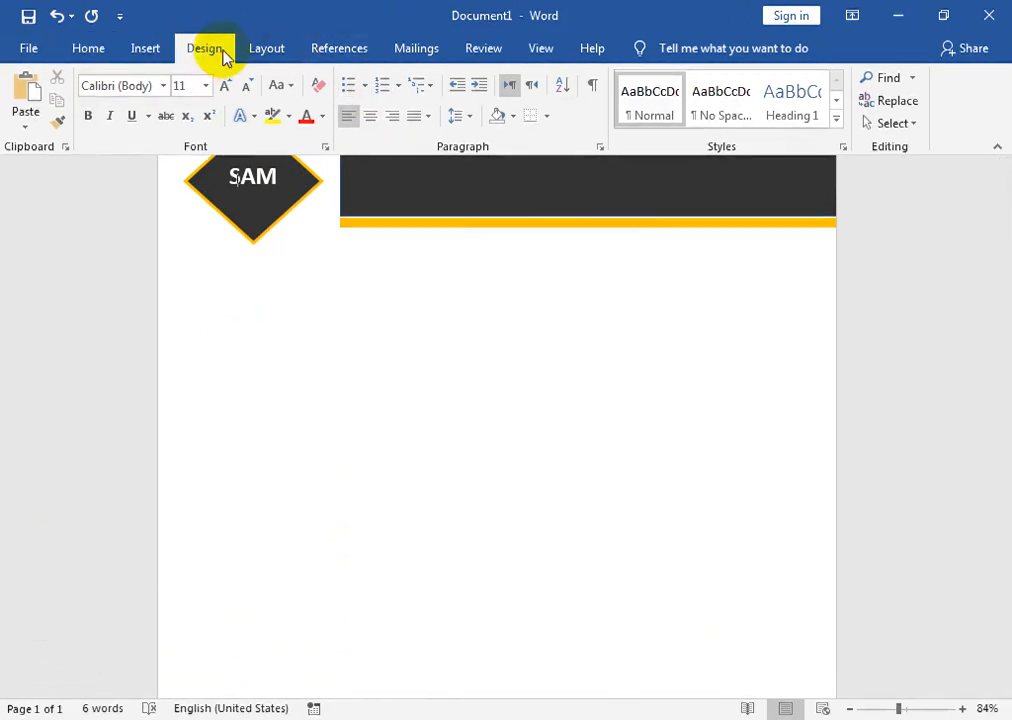
click(206, 49)
click(828, 125)
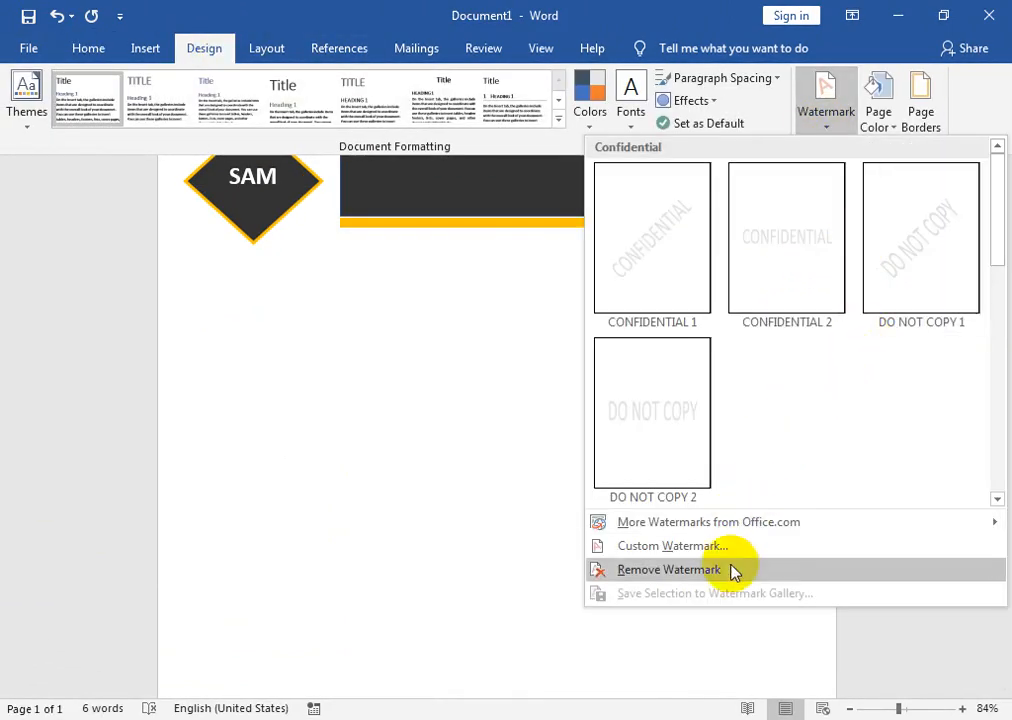
click(718, 547)
click(463, 316)
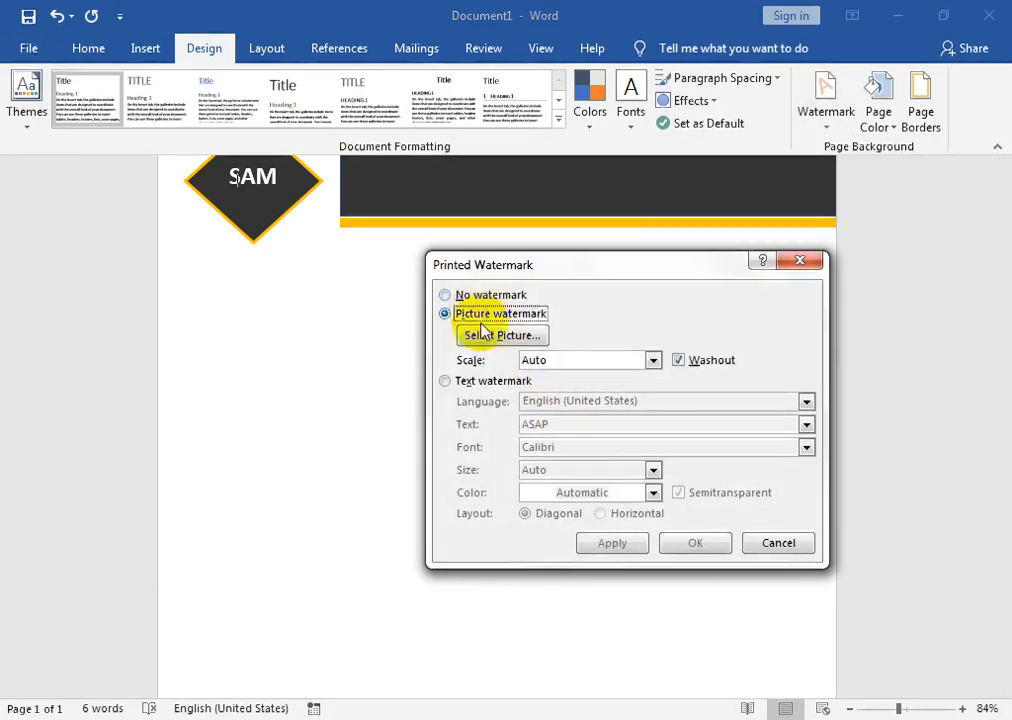
Use DPS-logo.jpg from the word metarial folder as the washed-out watermark picture and apply it
click(490, 337)
click(853, 610)
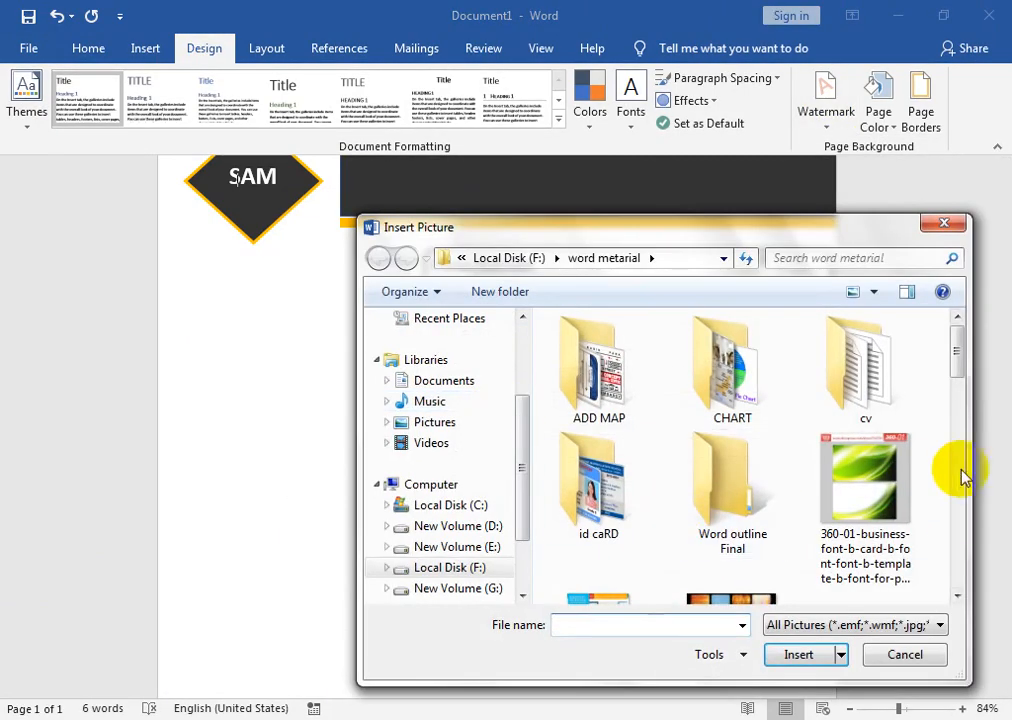
drag(958, 361, 953, 503)
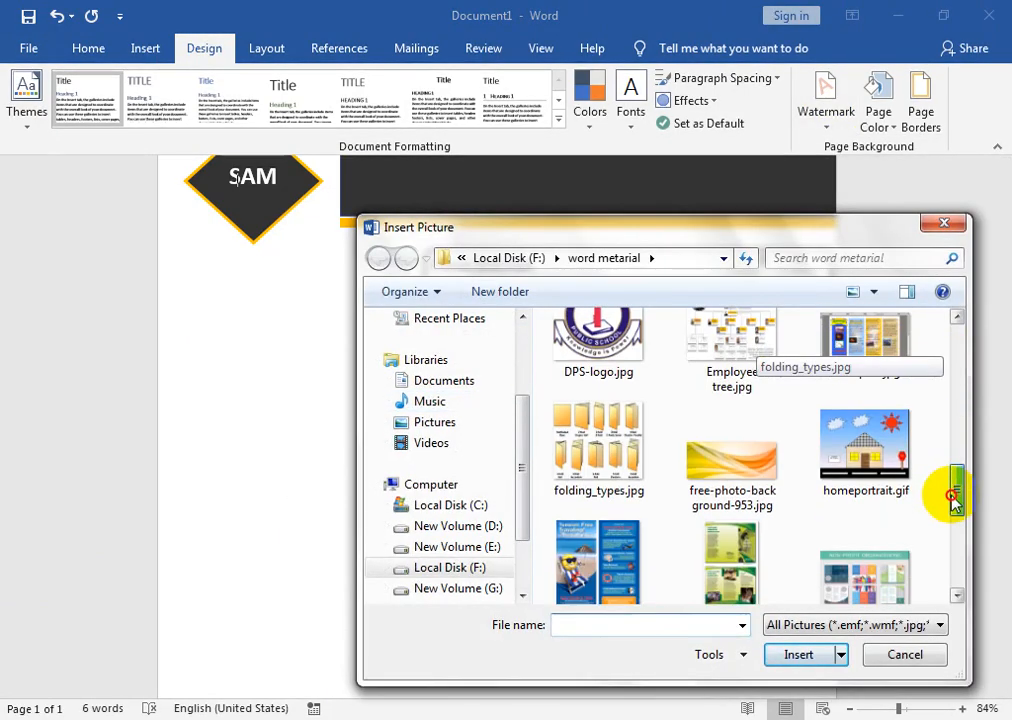
click(639, 366)
click(798, 655)
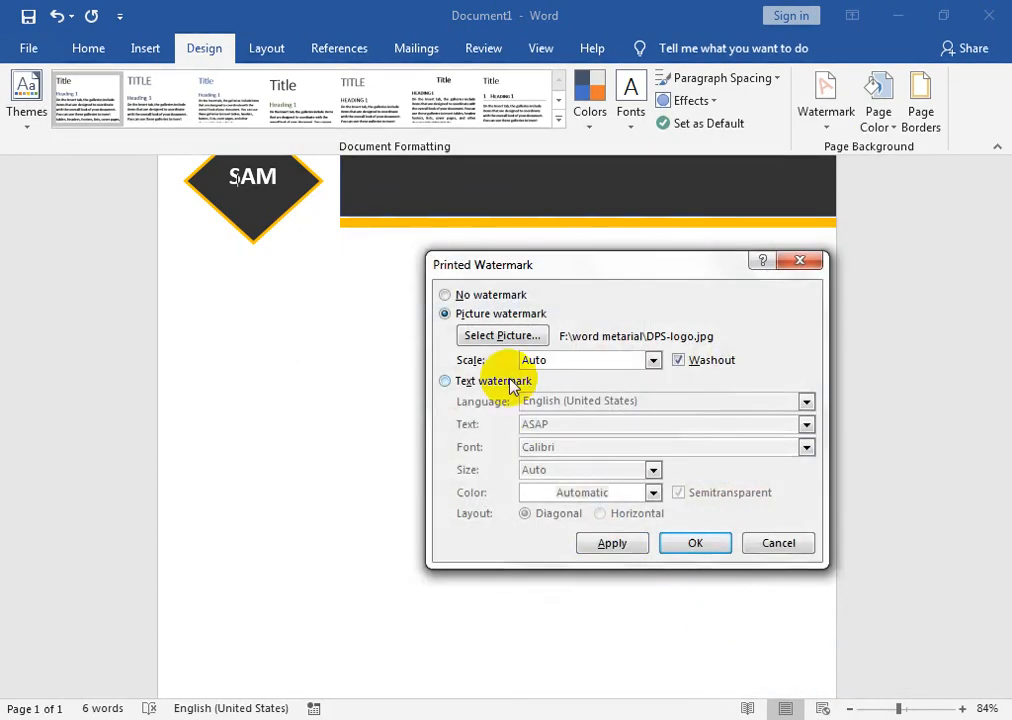
click(615, 545)
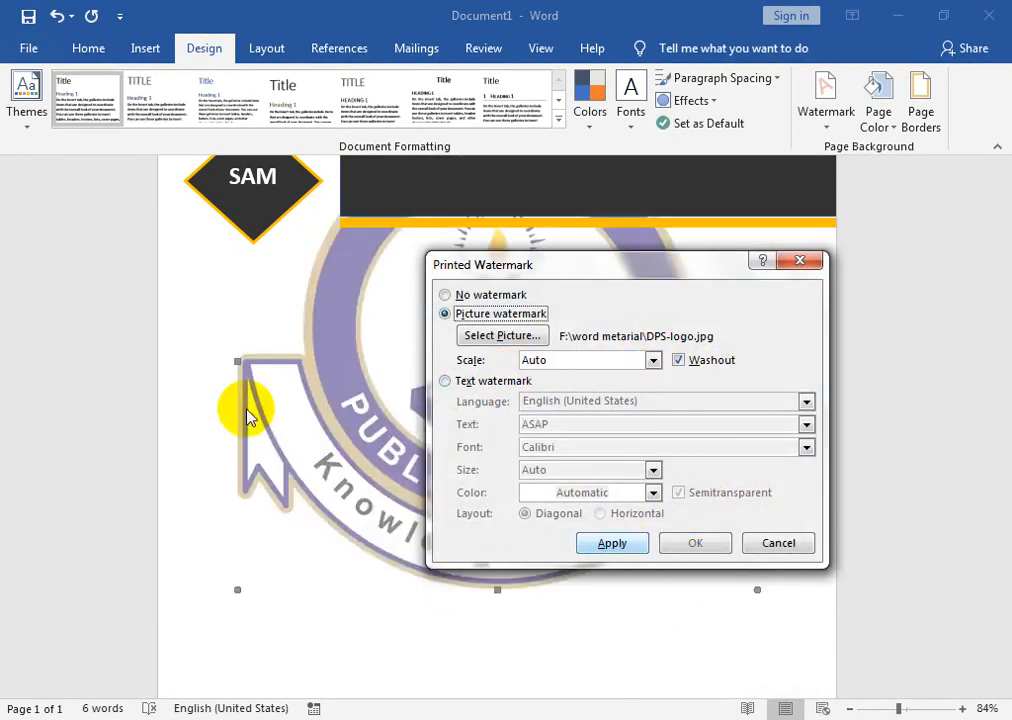
Try the picture watermark at 200% scale and at 100% scale
click(653, 360)
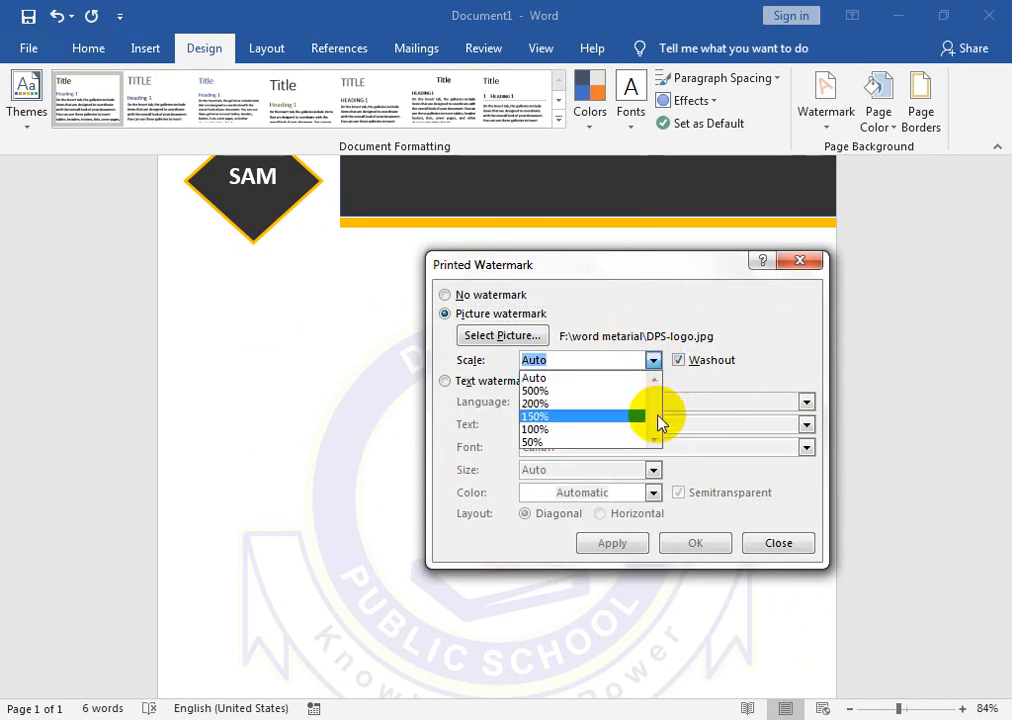
click(605, 404)
click(636, 545)
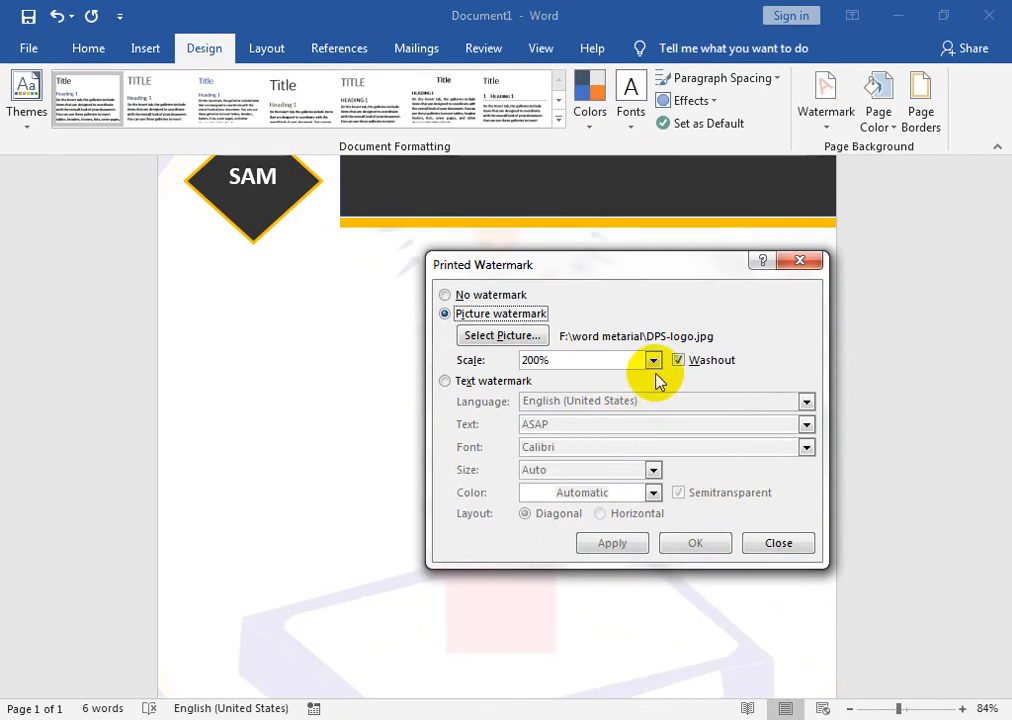
click(653, 360)
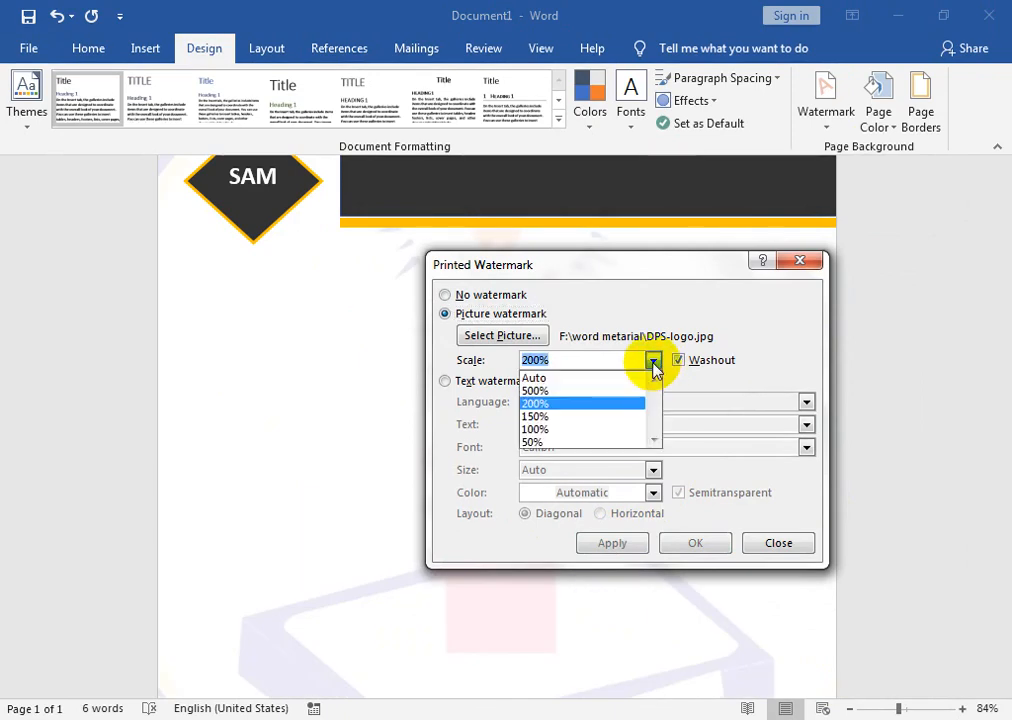
click(610, 427)
click(637, 544)
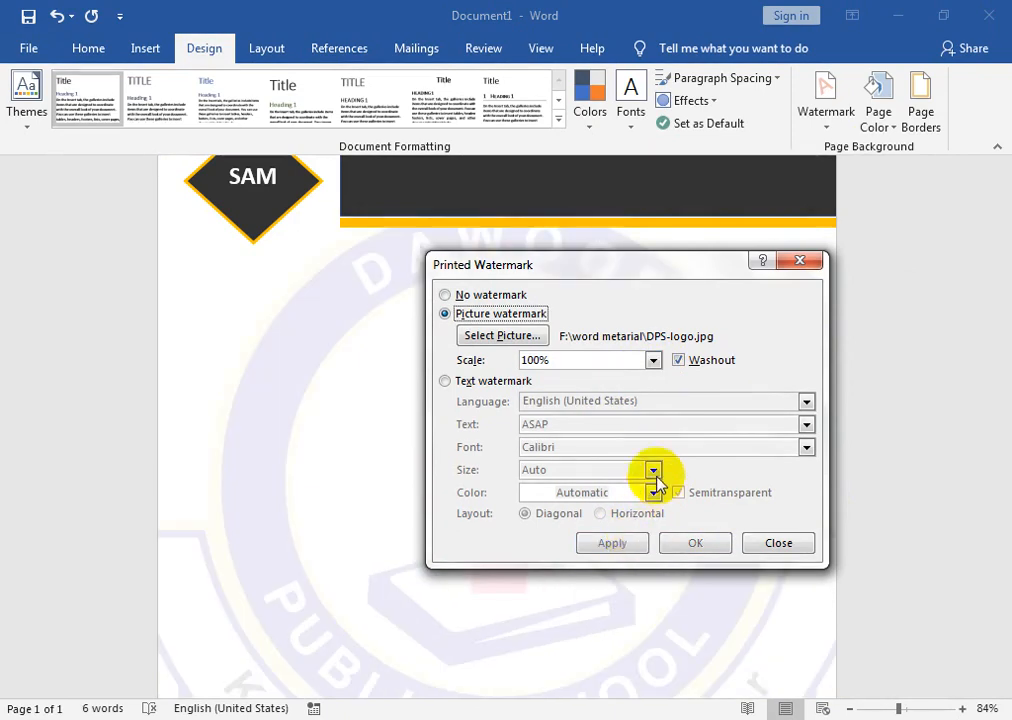
Set the picture watermark's scale to 50%, apply it and close the watermark settings
click(655, 365)
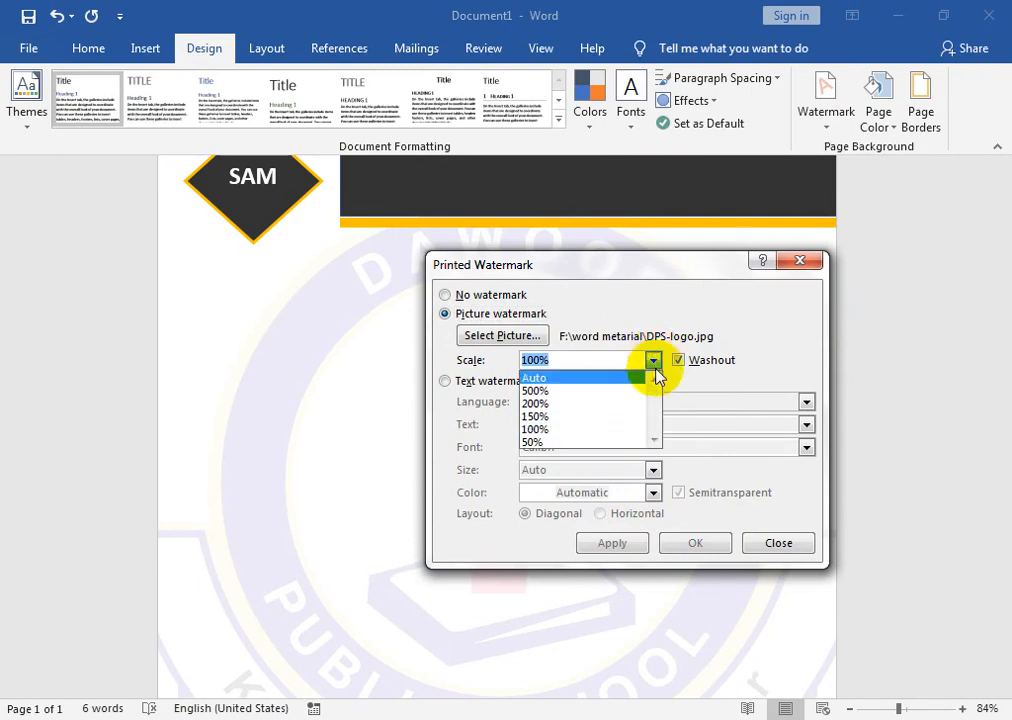
click(641, 443)
click(637, 545)
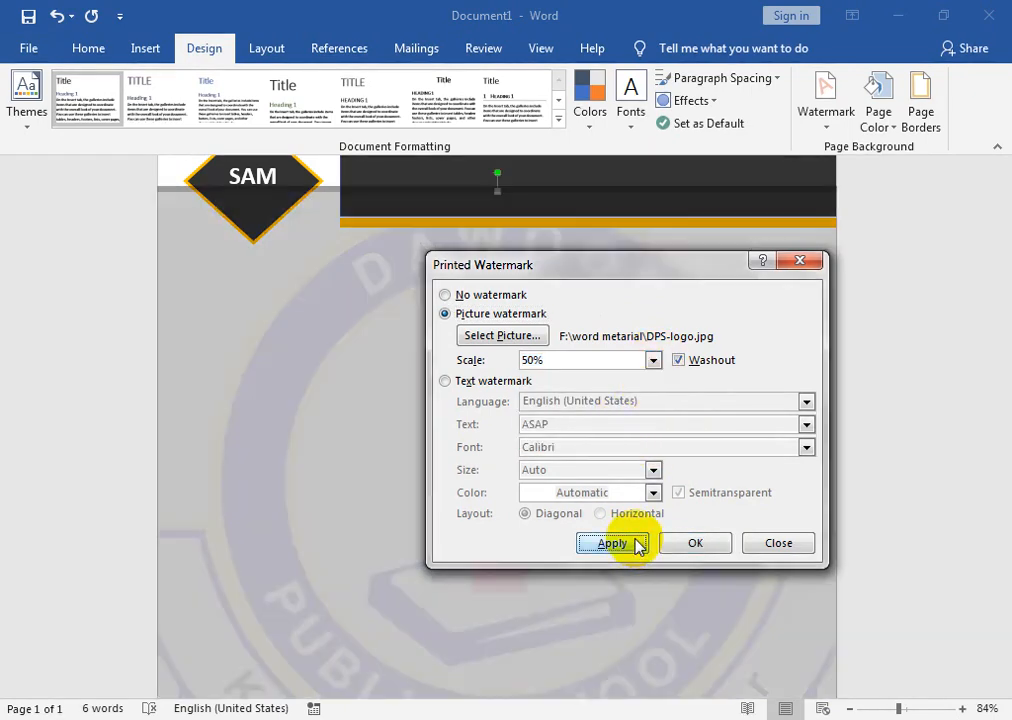
click(779, 543)
Add the text "LETTER HEAD DESIGN" inside the dark header banner
drag(1001, 418, 1001, 330)
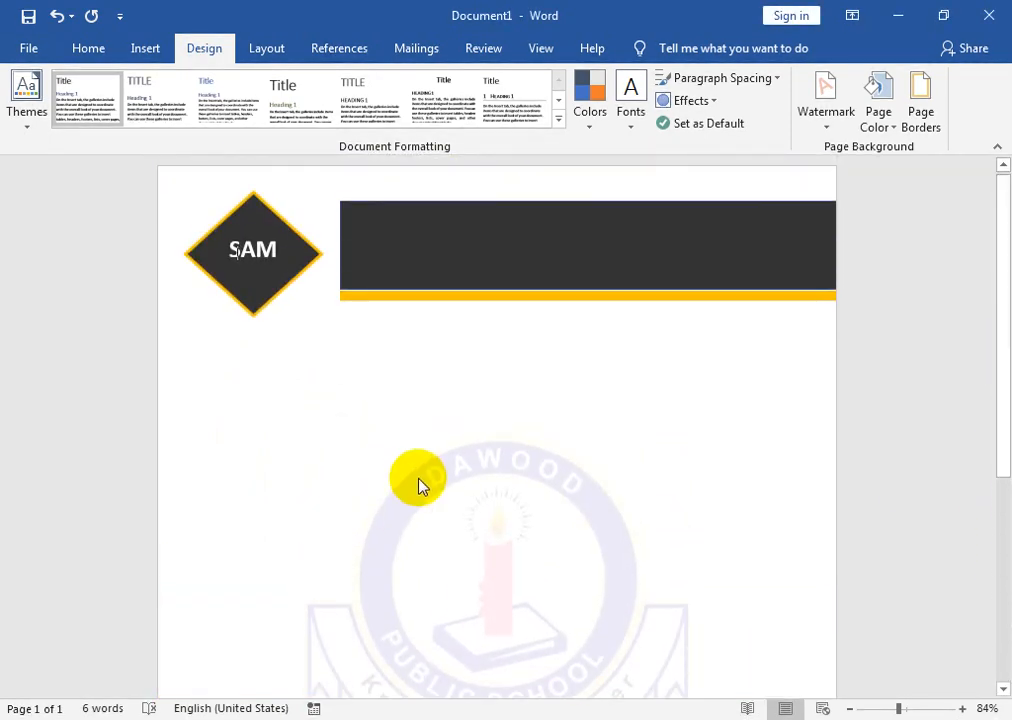
click(524, 244)
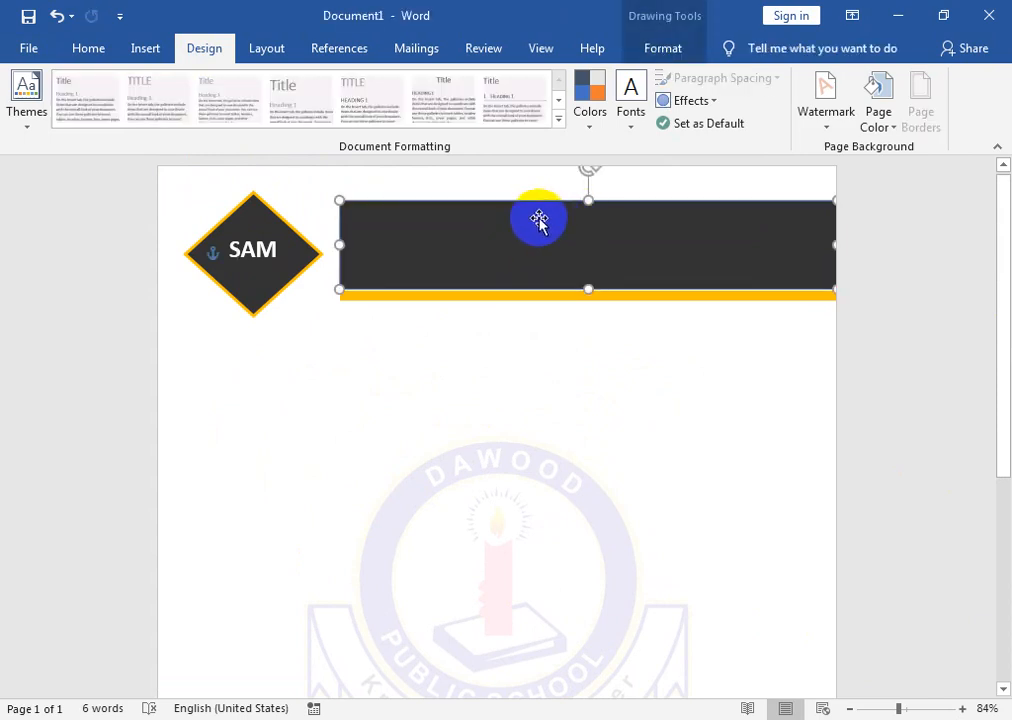
right_click(528, 237)
click(587, 352)
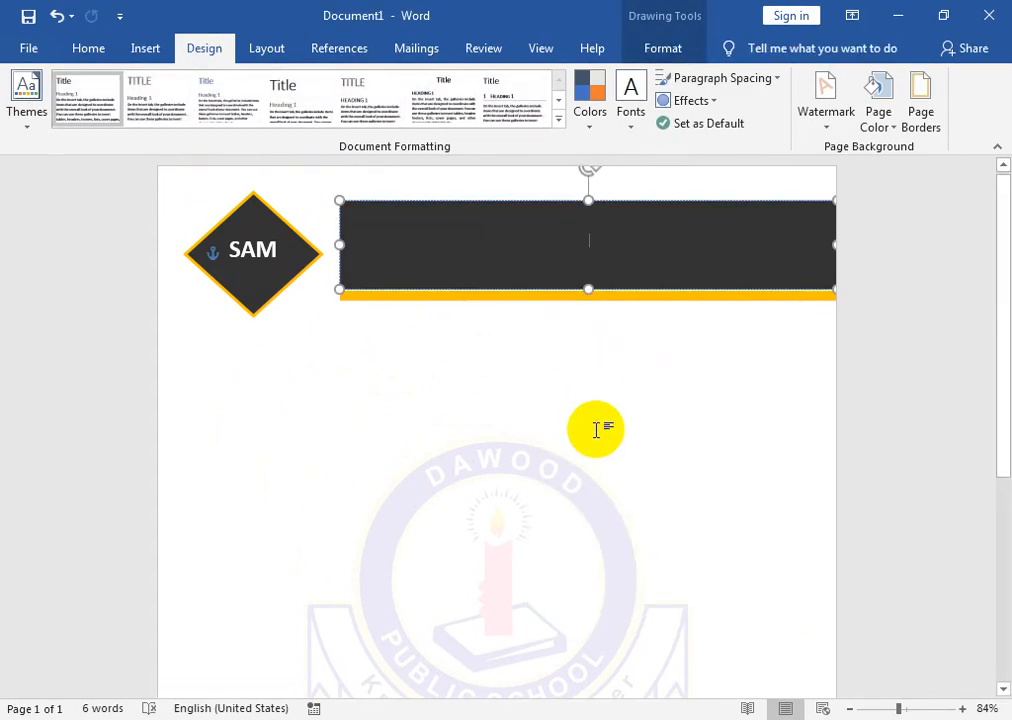
text(IGN)
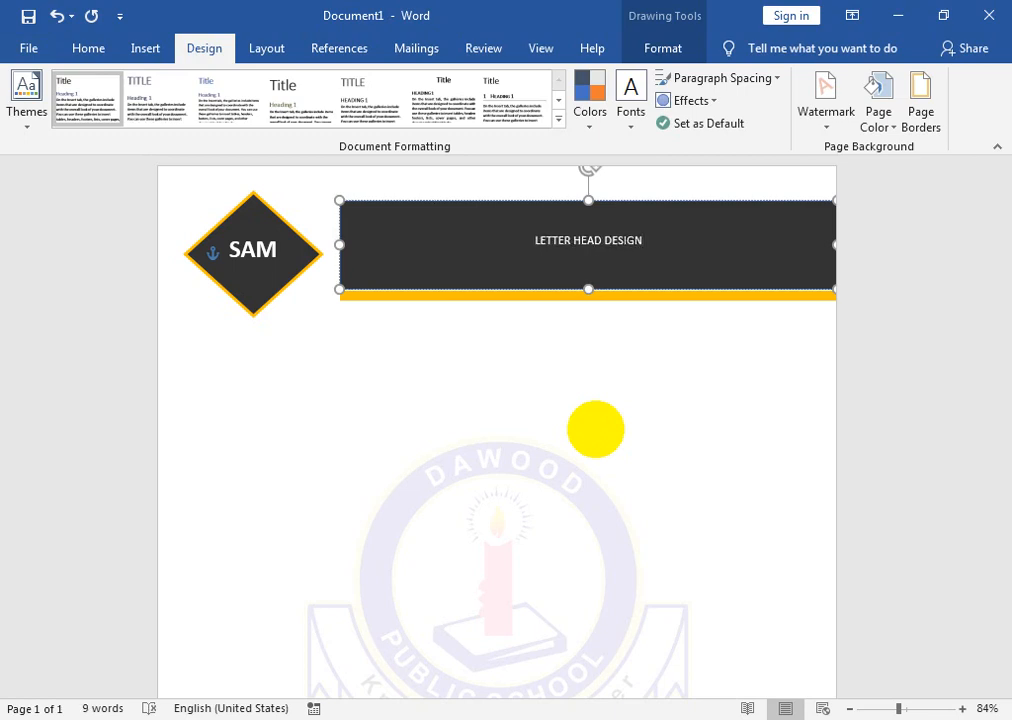
Make the header banner's title yellow, enlarge it to 18 pt and deselect the banner
click(343, 208)
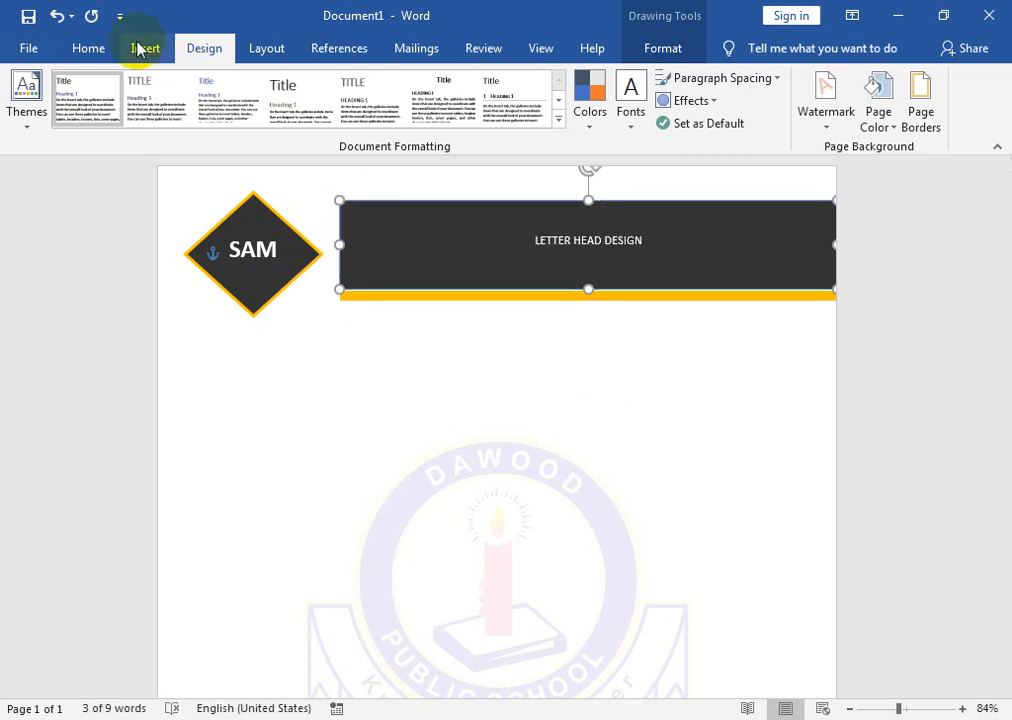
click(88, 48)
click(108, 115)
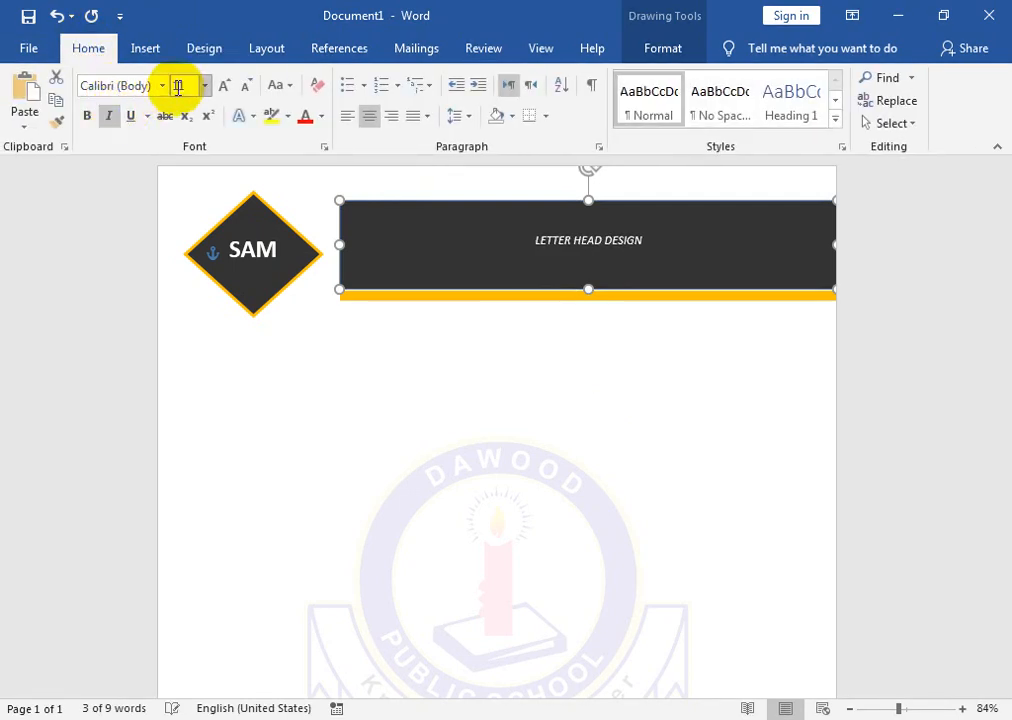
click(109, 120)
click(321, 117)
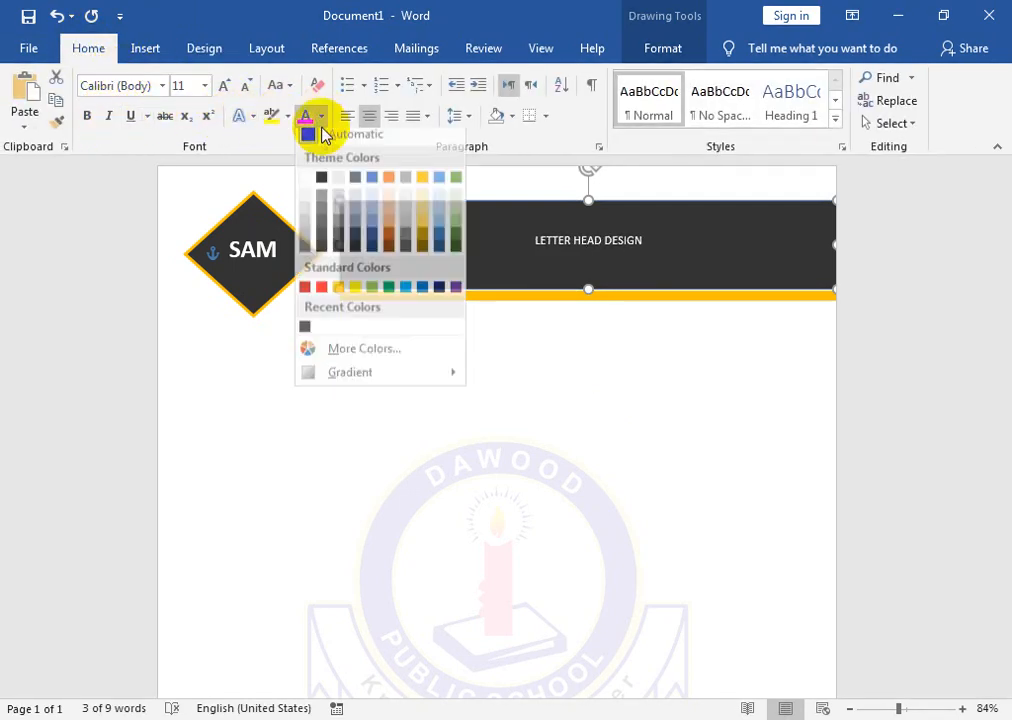
click(343, 289)
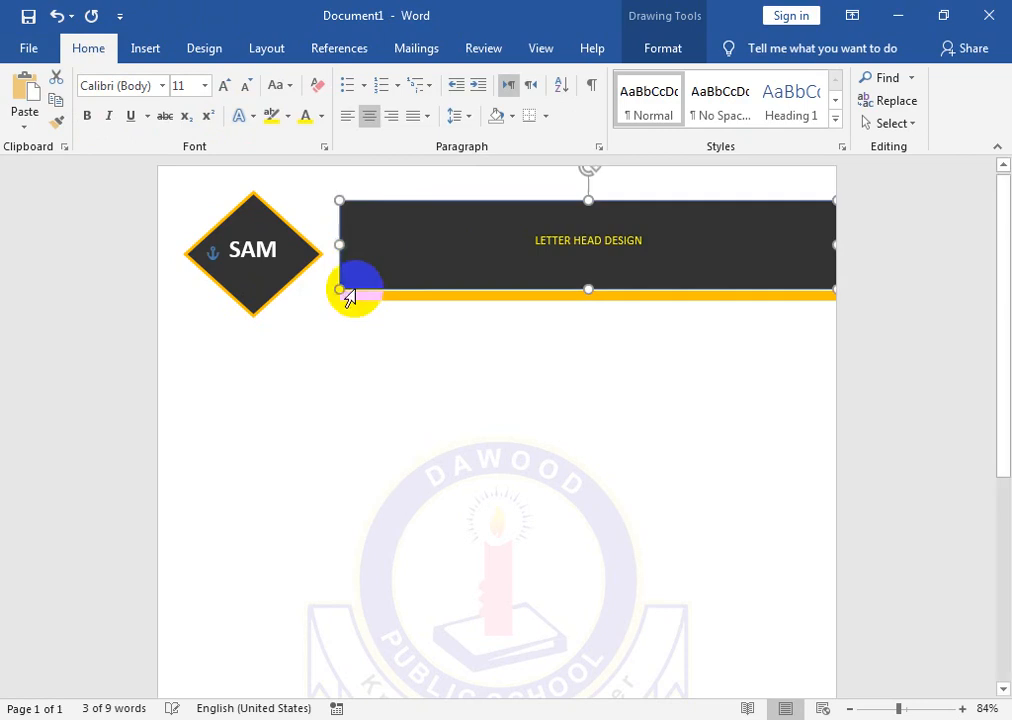
click(226, 88)
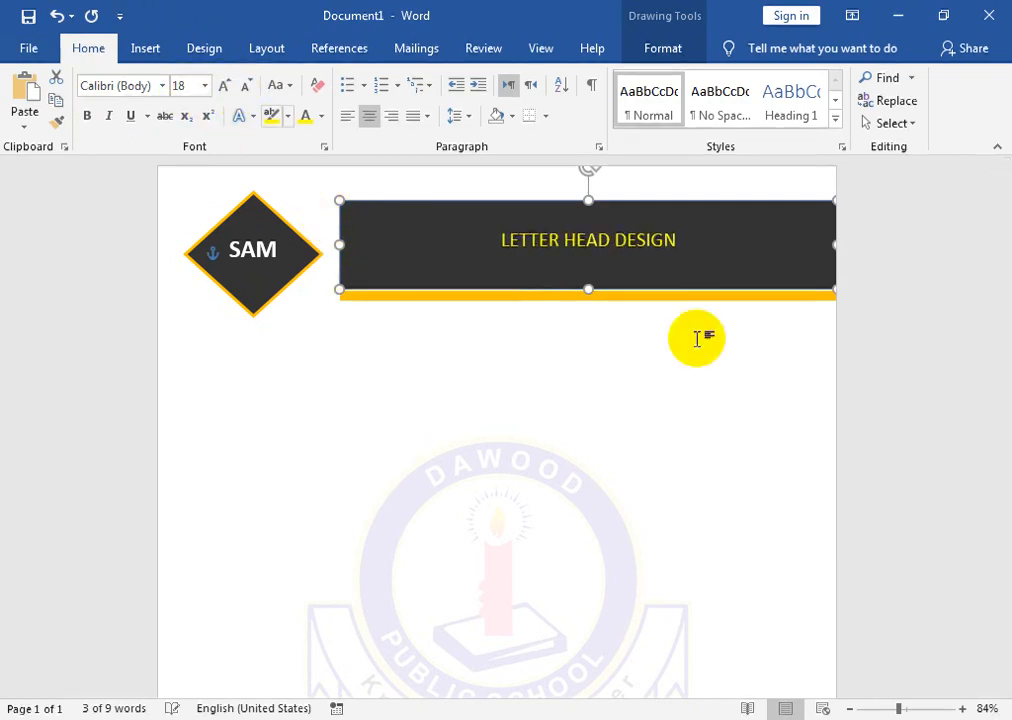
click(632, 307)
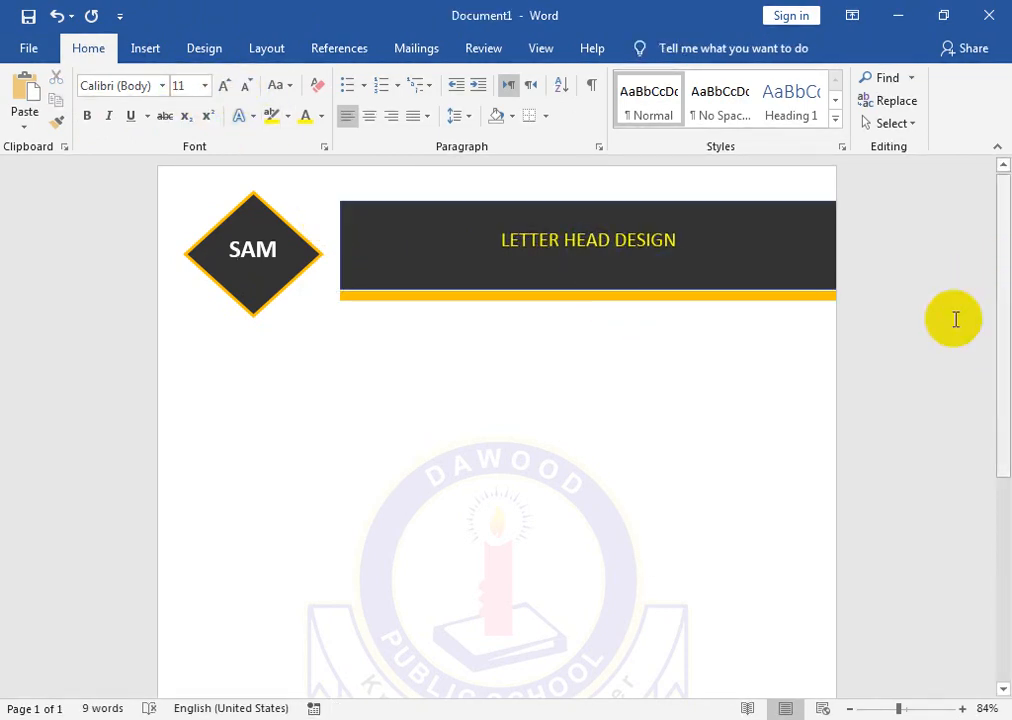
click(885, 708)
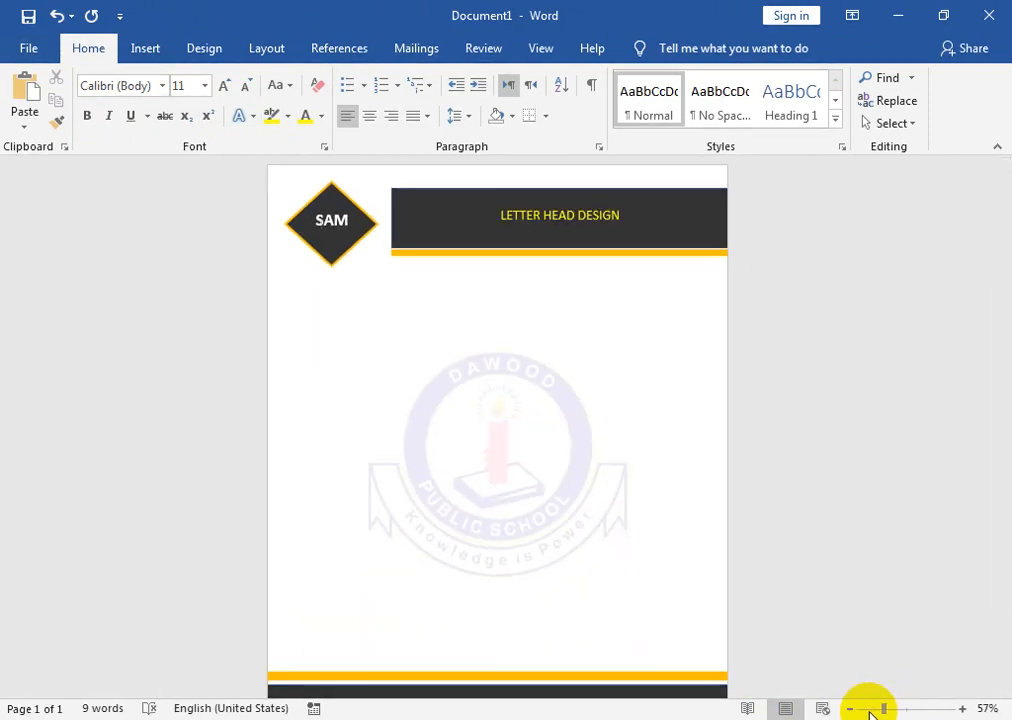
click(875, 708)
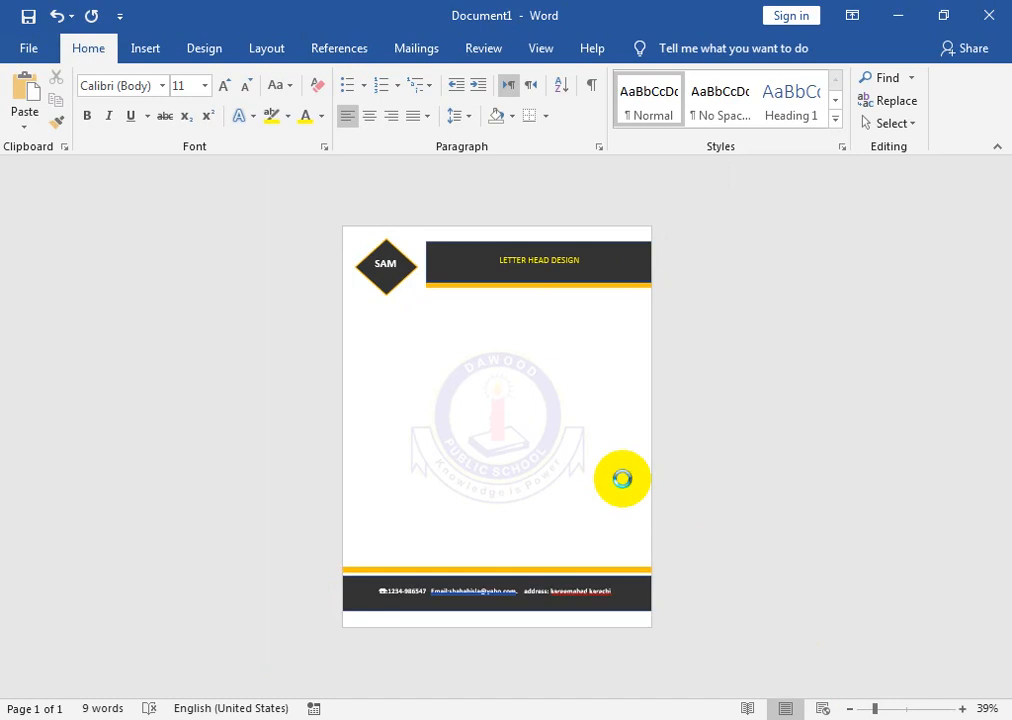
Create a new blank document for a second letterhead
key(ctrl+n)
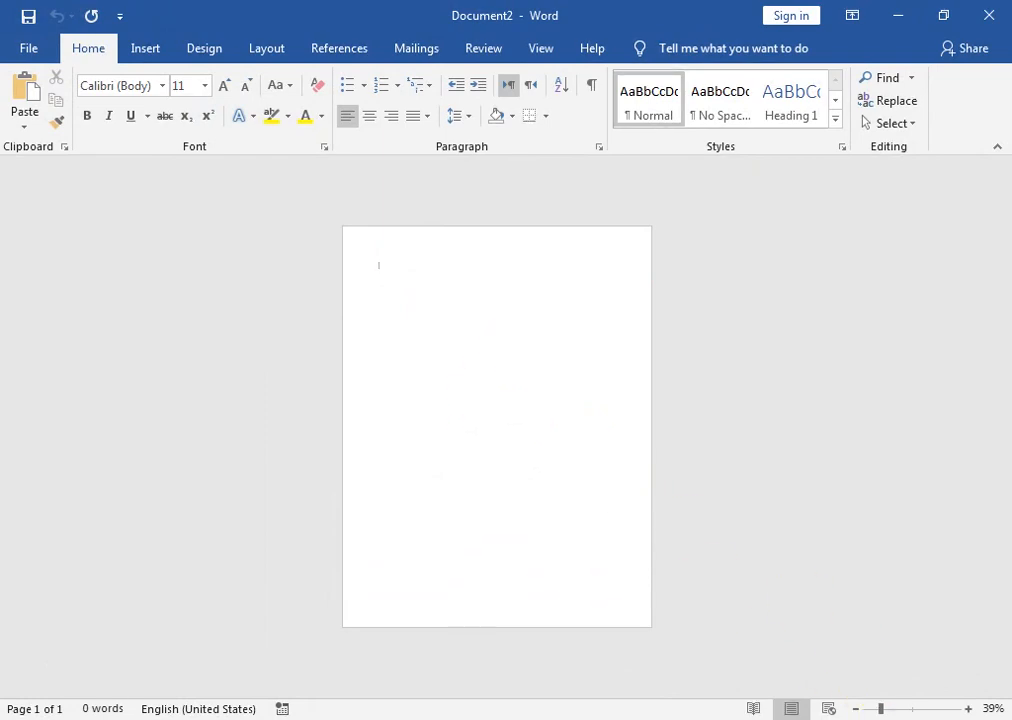
click(901, 708)
click(119, 15)
click(156, 27)
Draw a small diamond shape at the top center of the blank page
click(145, 48)
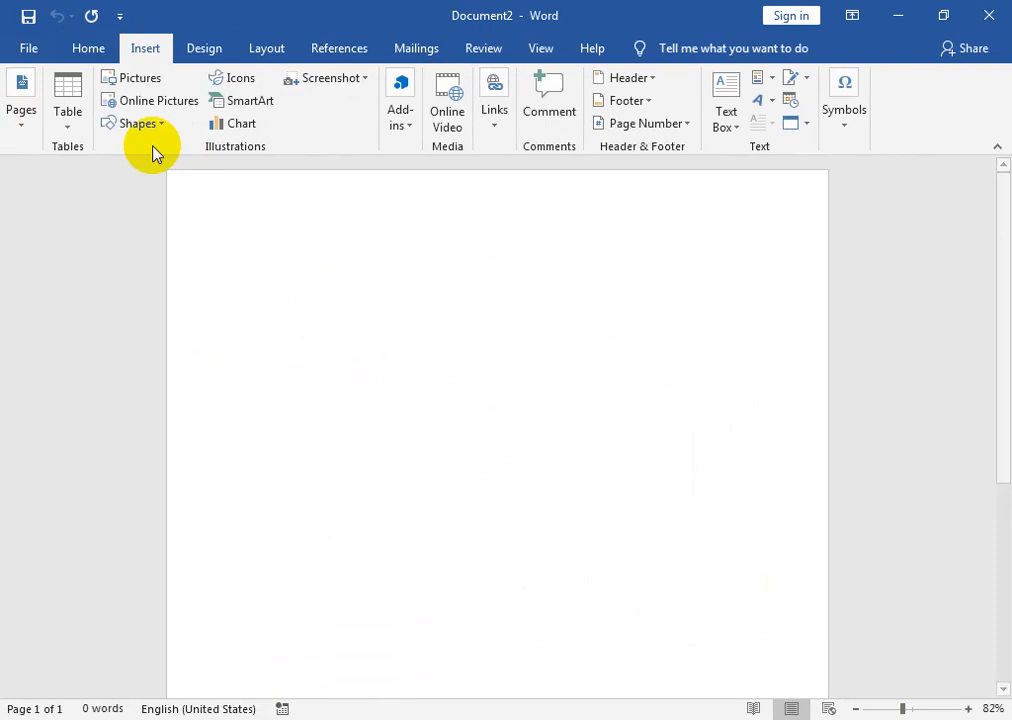
click(140, 124)
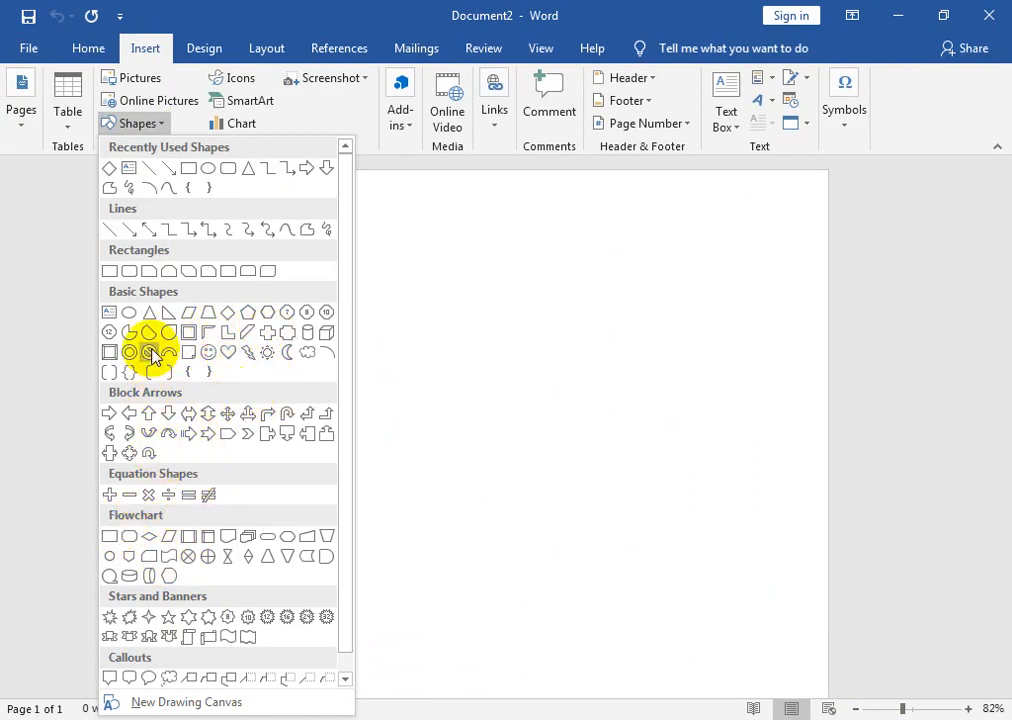
click(108, 172)
drag(452, 195, 554, 285)
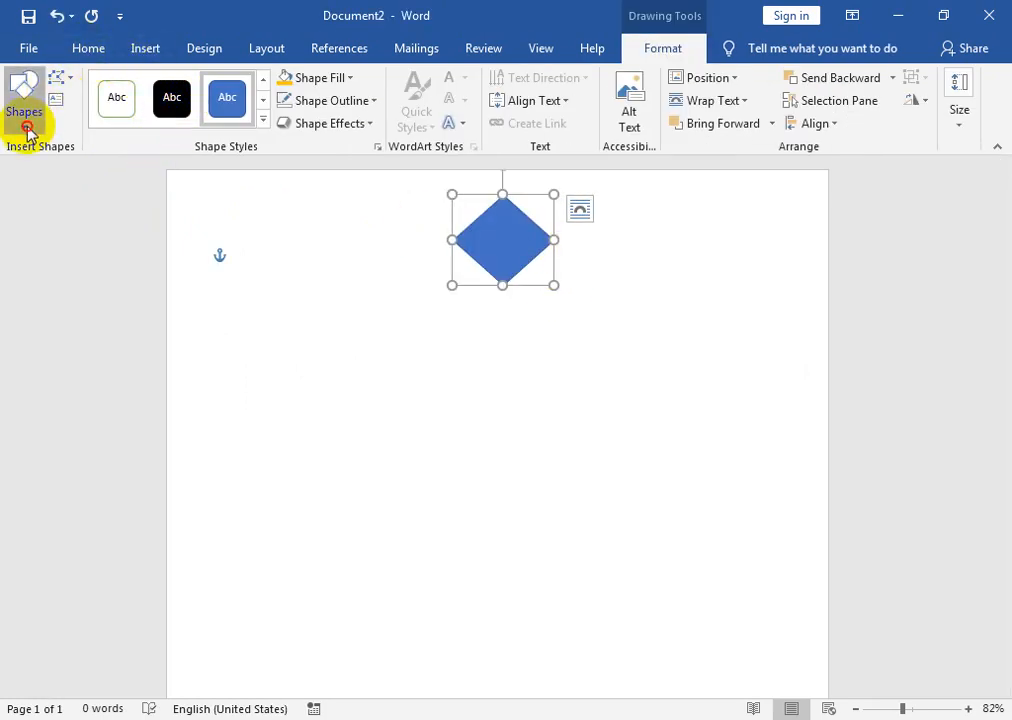
Draw a chevron arrow just right of the diamond, matching the diamond's height and extending past the page's right edge
click(26, 104)
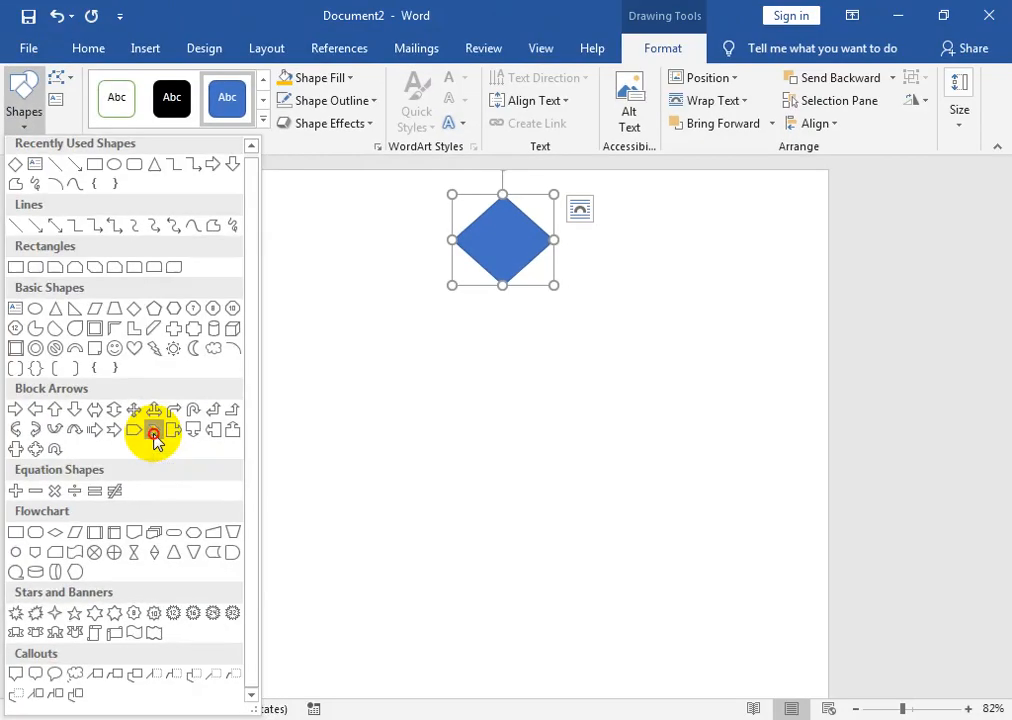
click(308, 355)
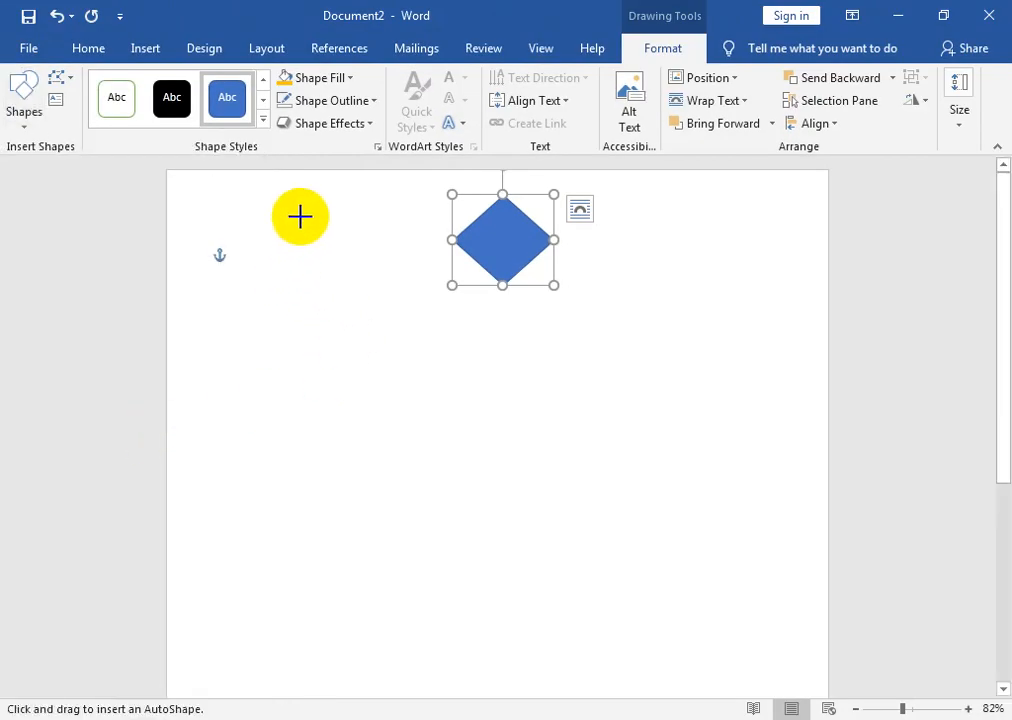
drag(595, 194, 836, 269)
drag(745, 227, 660, 194)
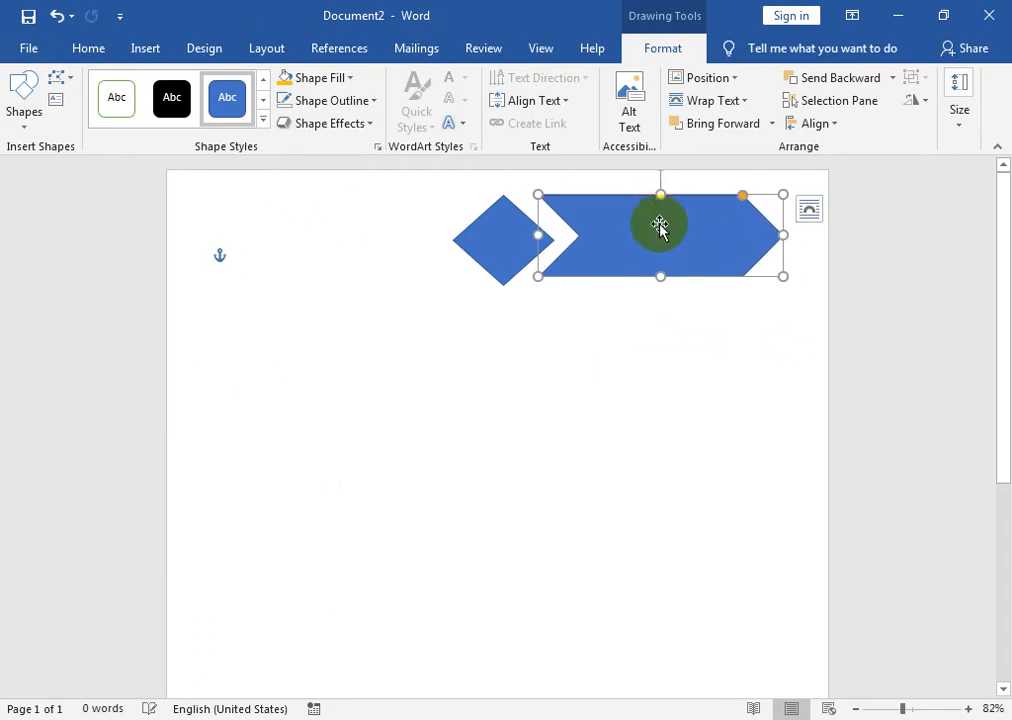
drag(661, 281, 661, 289)
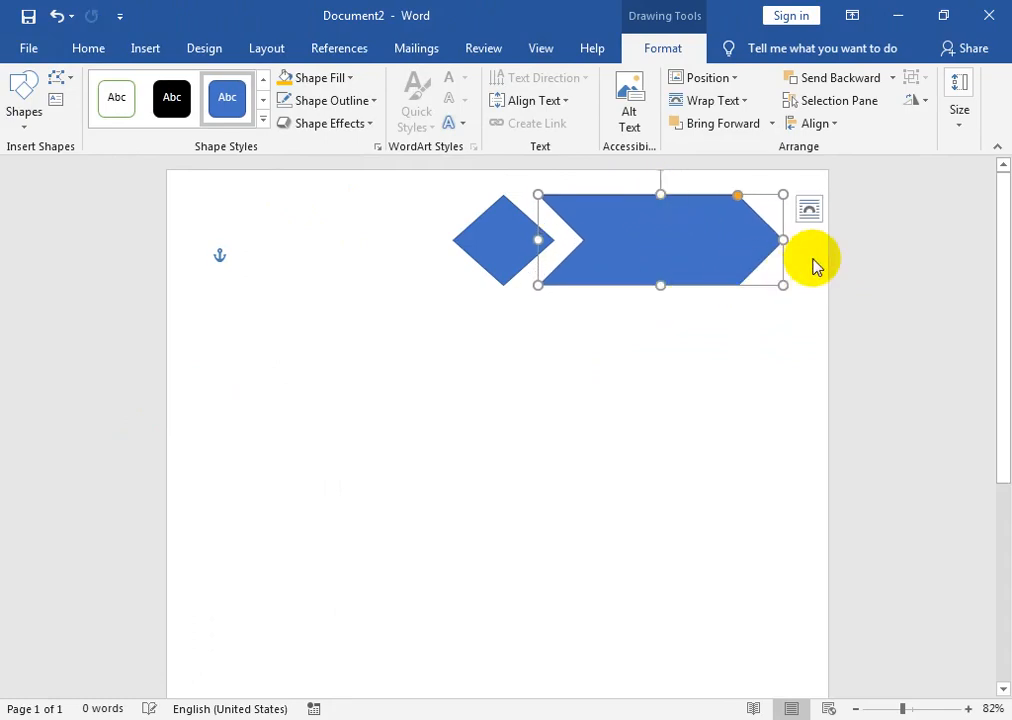
drag(893, 244, 904, 244)
Duplicate the chevron toward the page's left side, flip the copy horizontally and fit it around the diamond's left point
drag(685, 259, 282, 264)
click(910, 103)
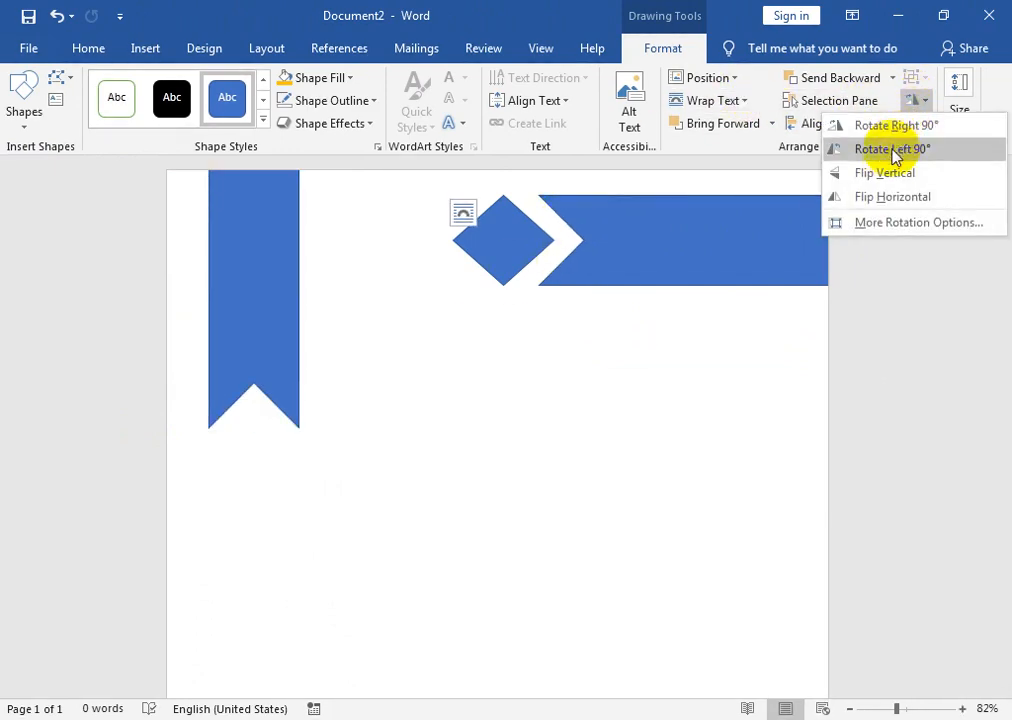
click(883, 198)
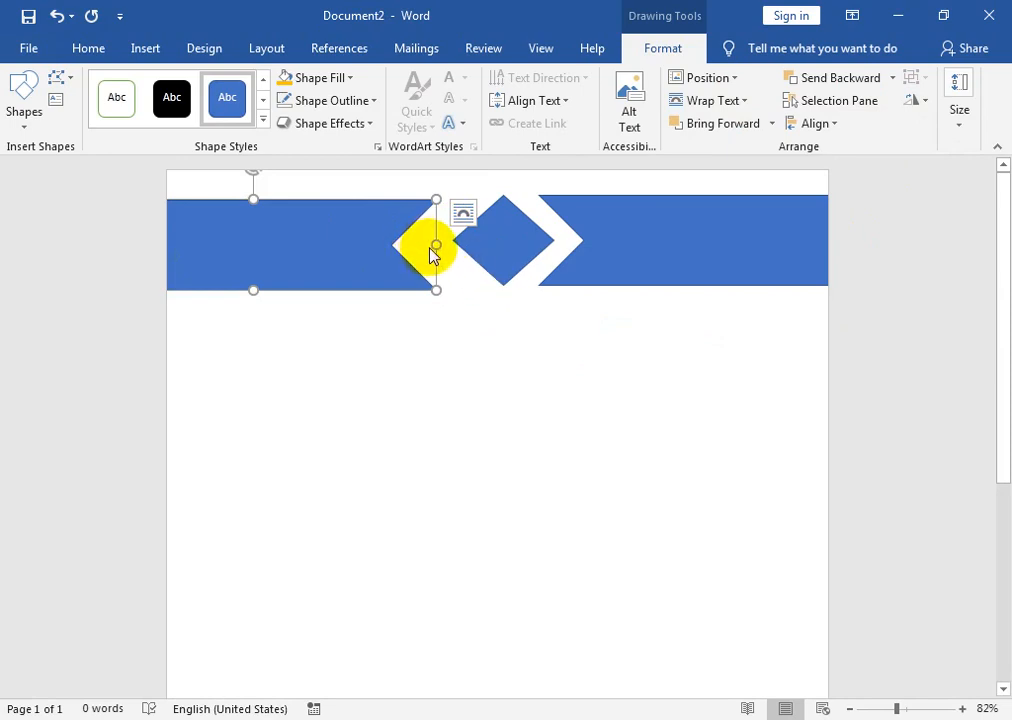
drag(431, 247, 465, 246)
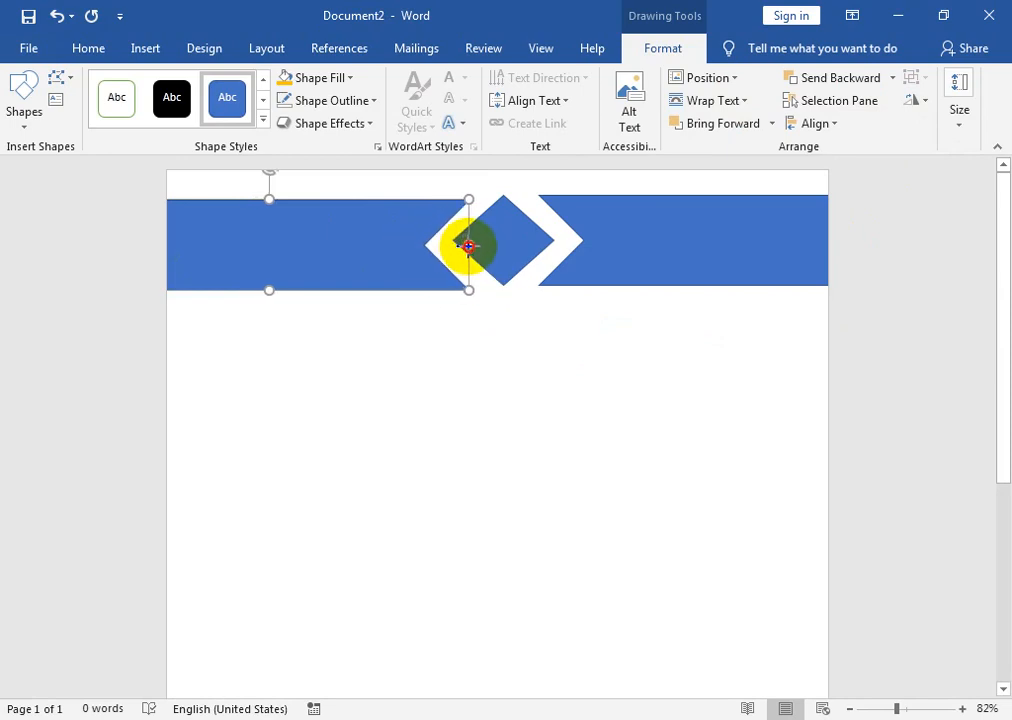
Enlarge the center diamond slightly on all four sides to narrow the white gap to the chevrons, leaving it deselected
click(577, 247)
click(518, 249)
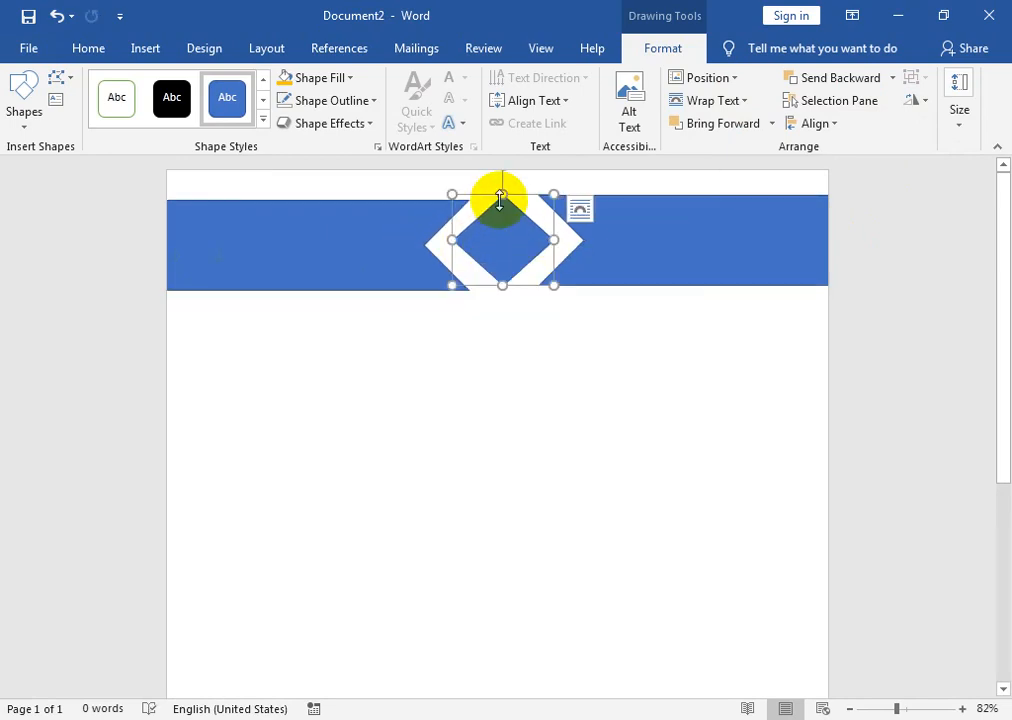
drag(500, 196, 502, 186)
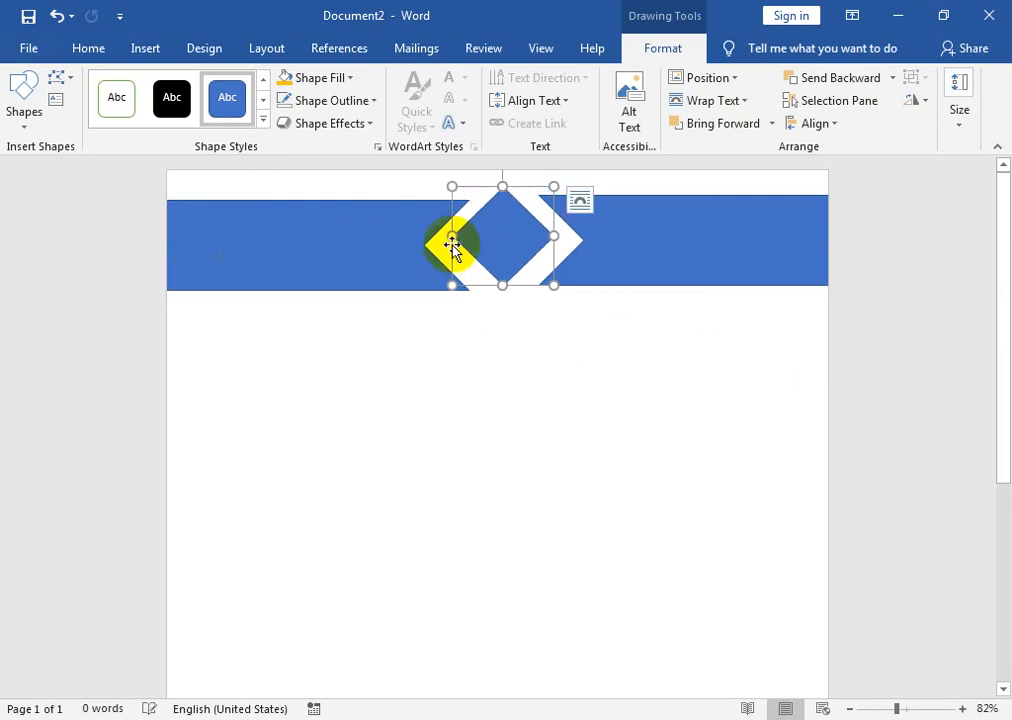
drag(452, 237, 443, 236)
drag(502, 287, 499, 295)
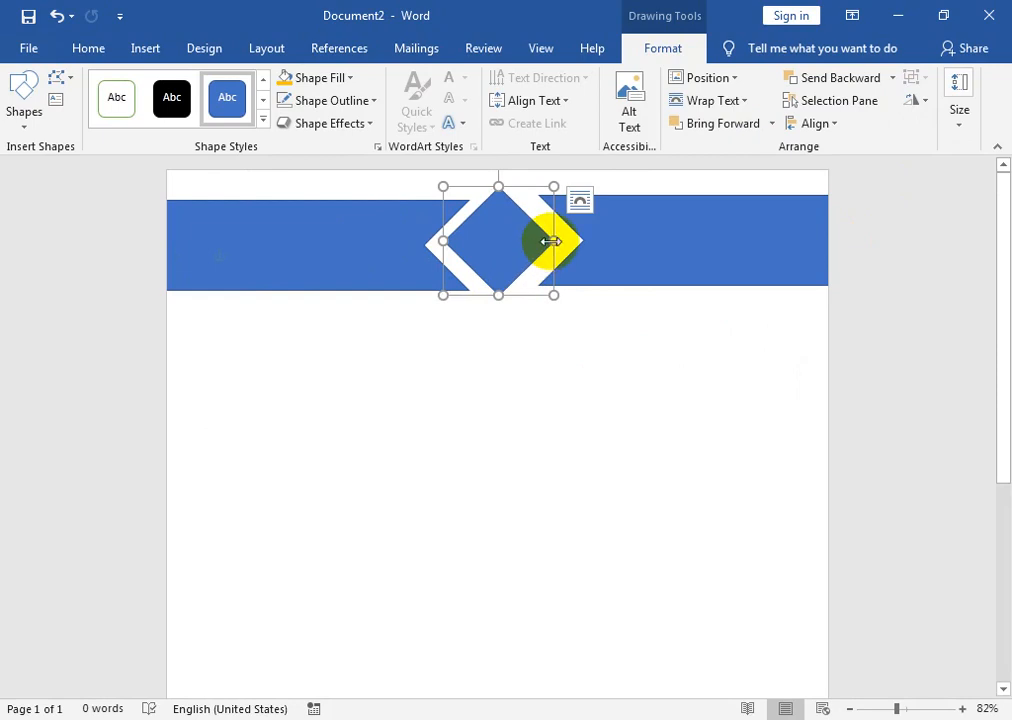
drag(553, 241, 561, 241)
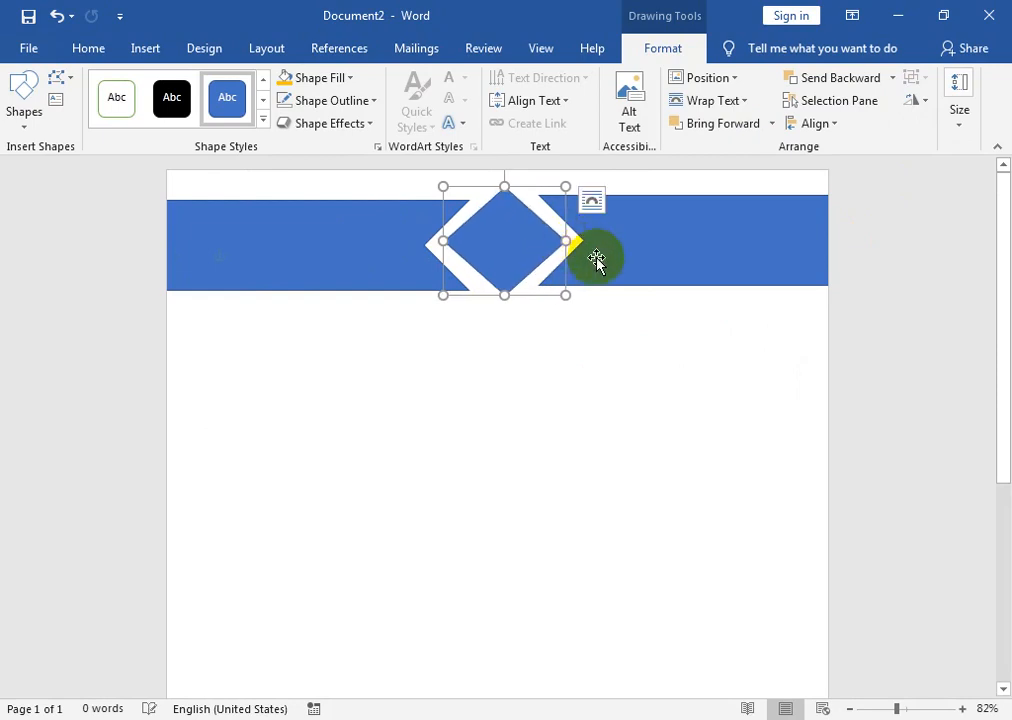
click(655, 350)
Fill the diamond and both chevrons with the standard Dark Blue color
click(617, 208)
ctrl+click(515, 258)
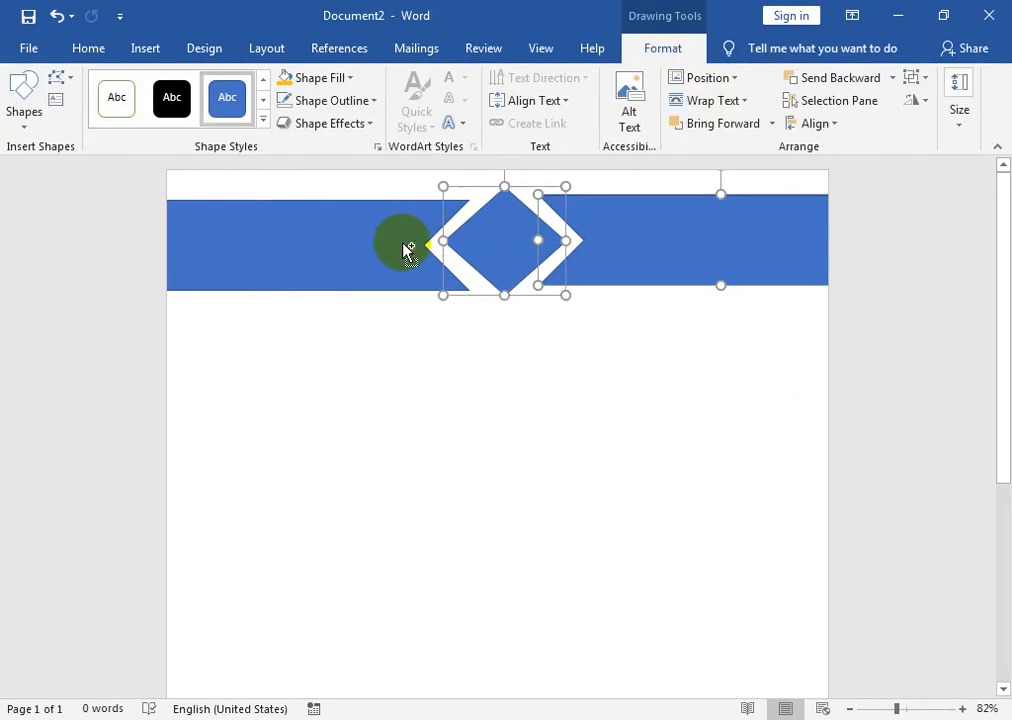
ctrl+click(404, 248)
click(348, 77)
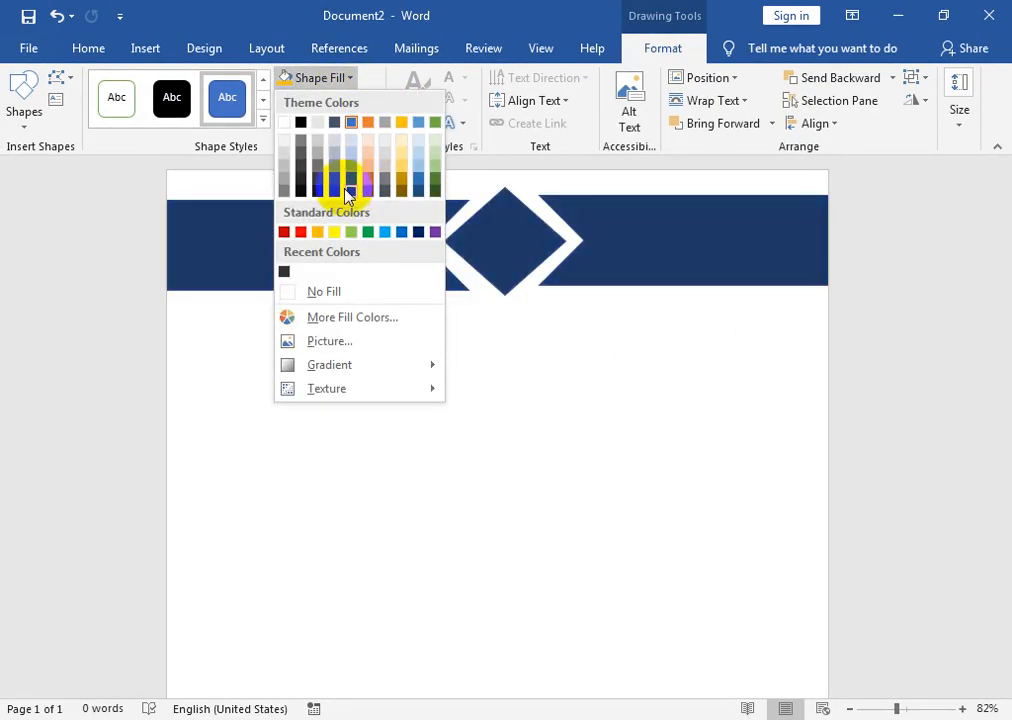
click(418, 232)
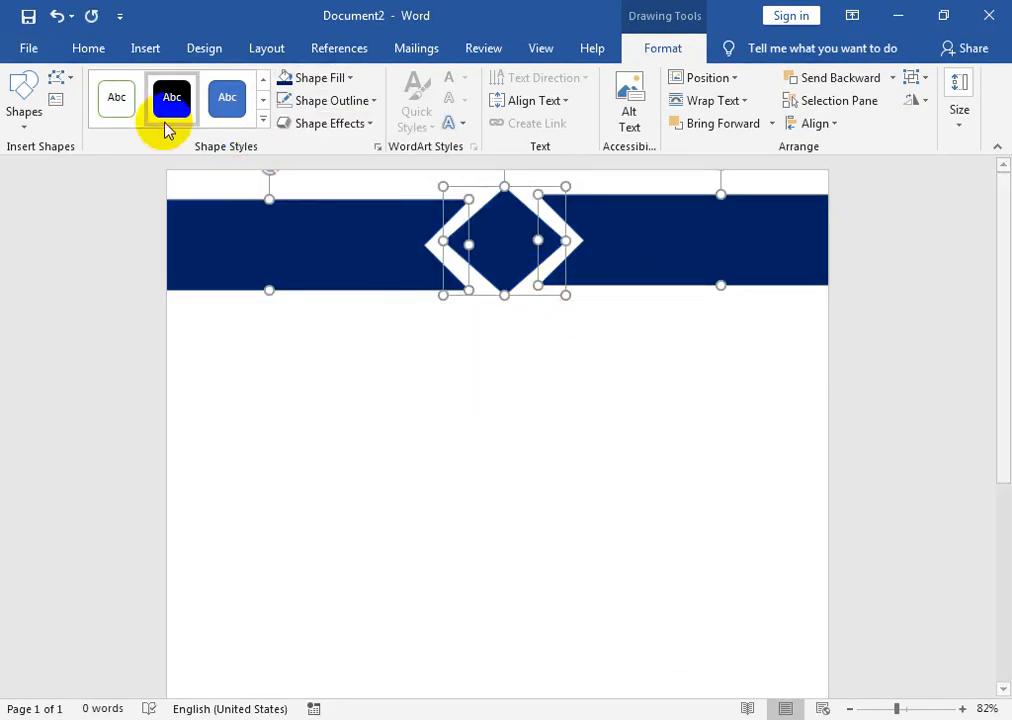
Draw a page-wide rectangle band near the bottom of the page and fill it with standard Dark Blue
click(25, 112)
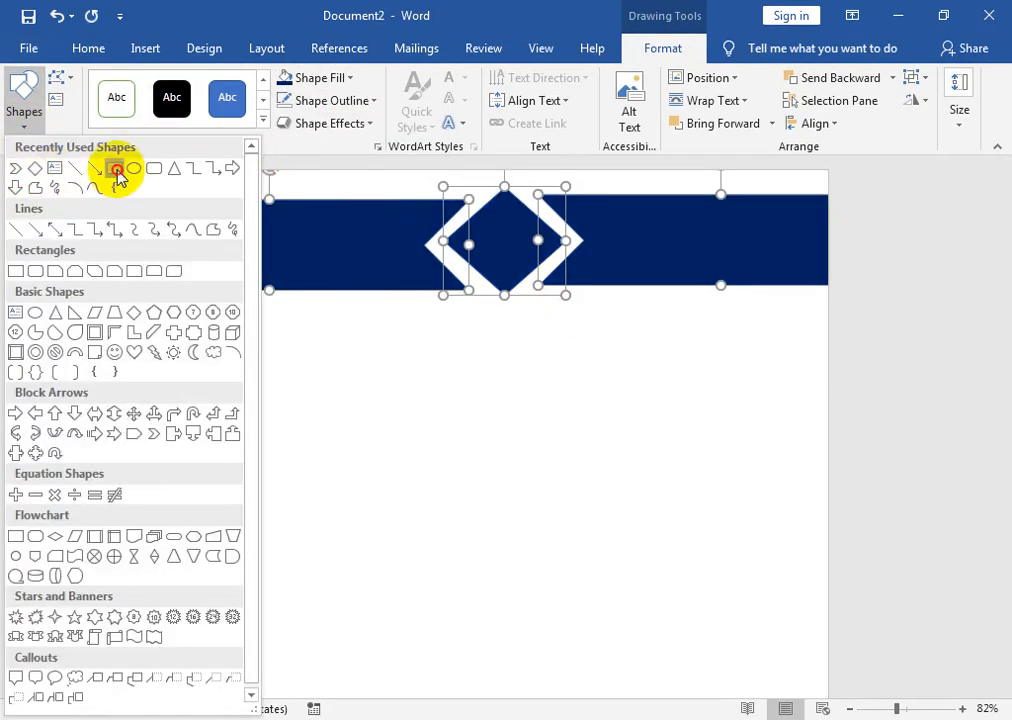
click(114, 168)
drag(1003, 325, 1001, 591)
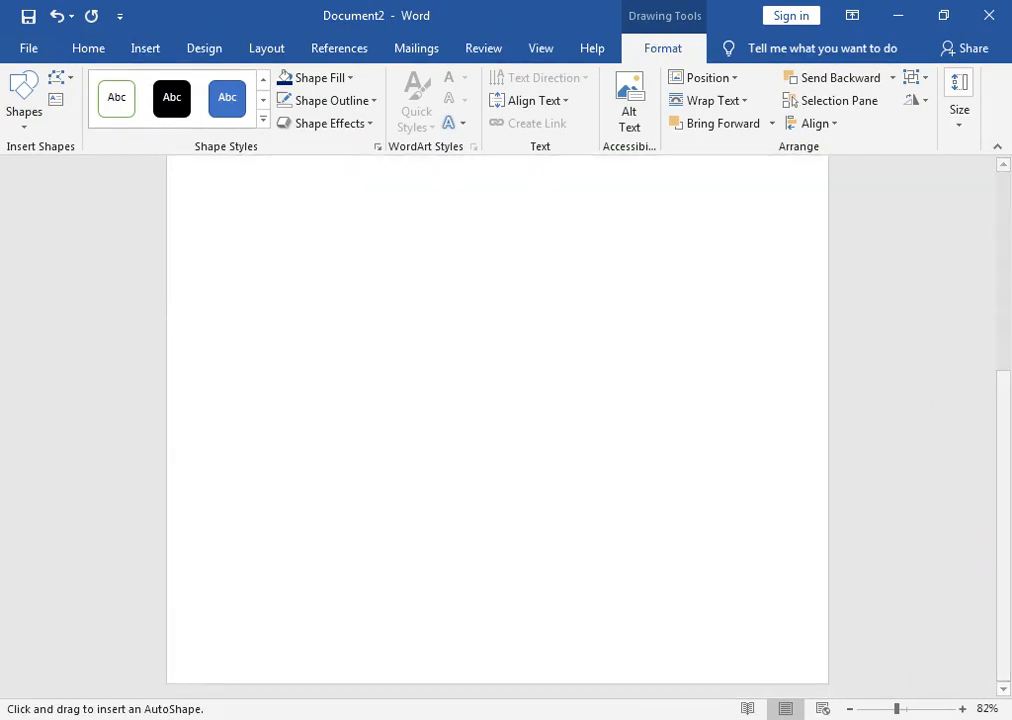
drag(169, 599, 830, 650)
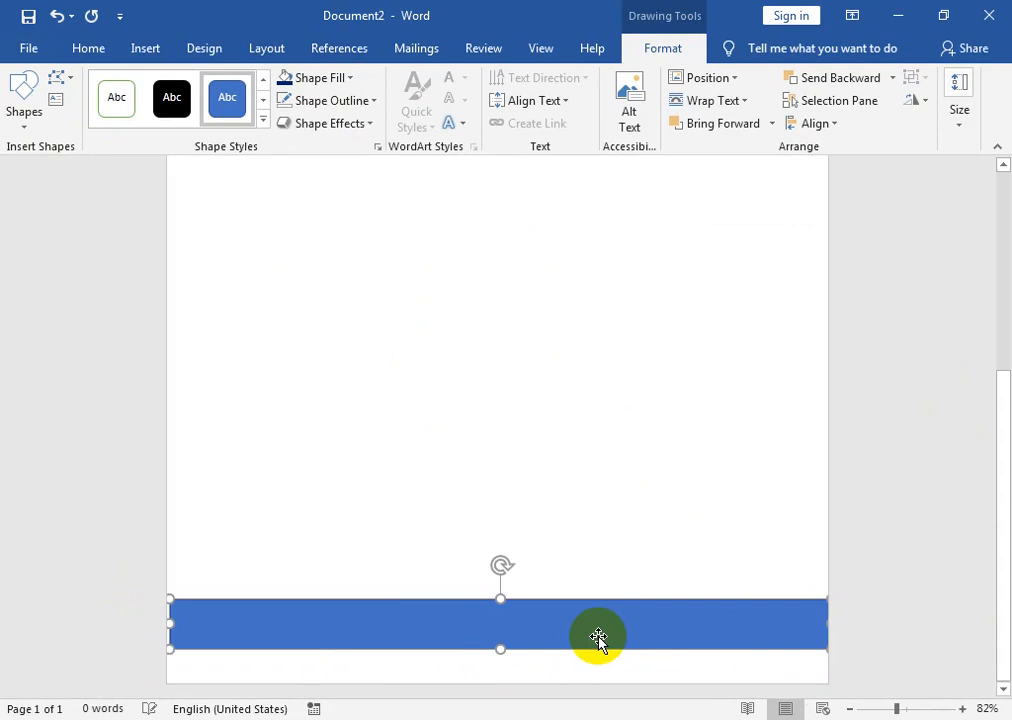
drag(599, 641, 592, 637)
click(328, 77)
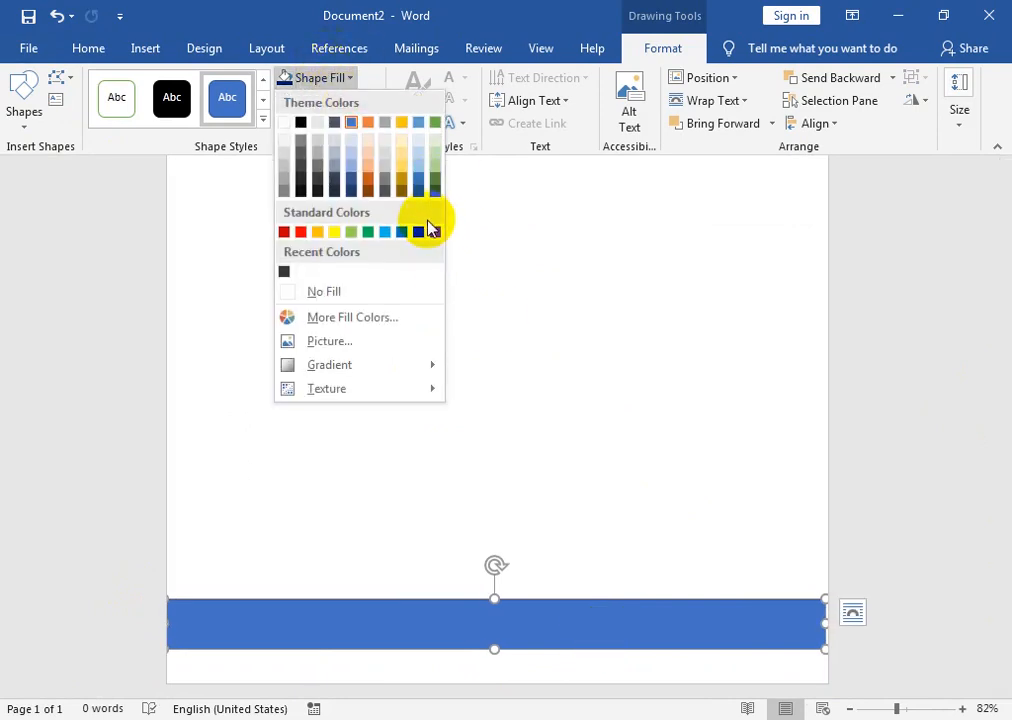
click(419, 231)
Place a thin copy of the footer band just above it, filled yellow with no outline
mouse_move(487, 600)
mouse_down()
mouse_move(483, 610)
mouse_move(483, 569)
mouse_move(497, 583)
mouse_up()
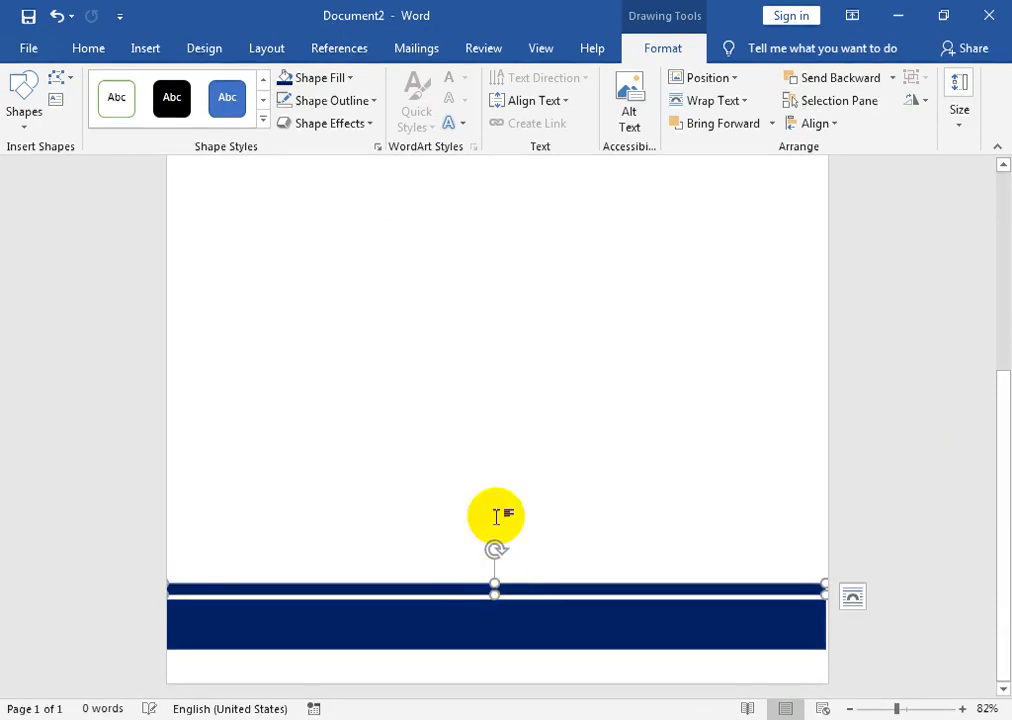
click(350, 84)
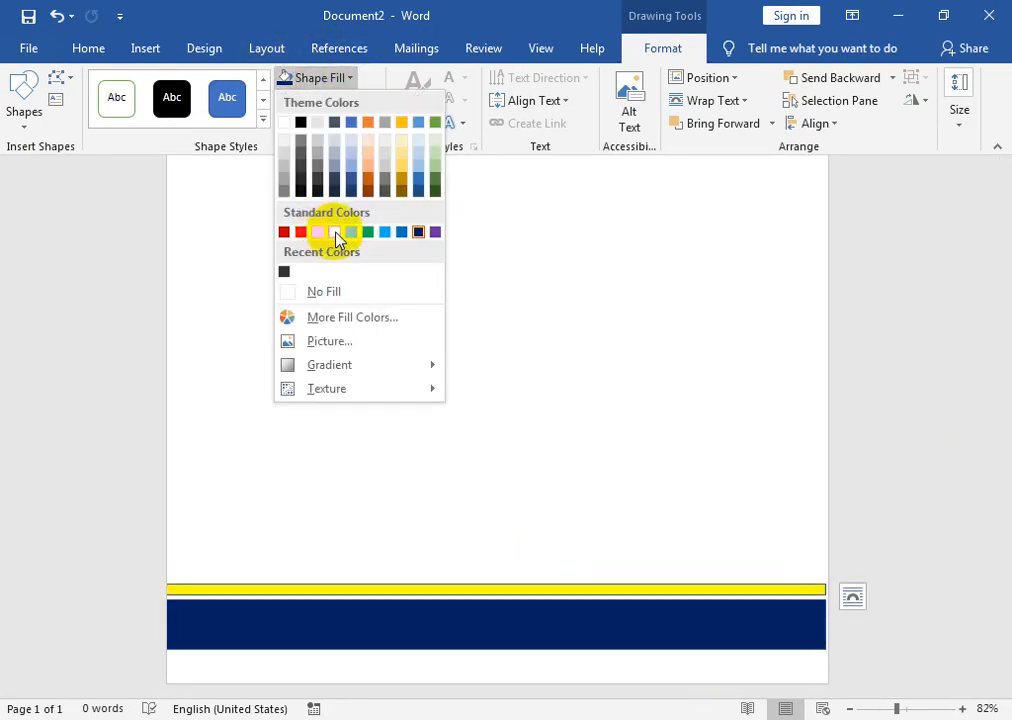
click(333, 231)
click(370, 100)
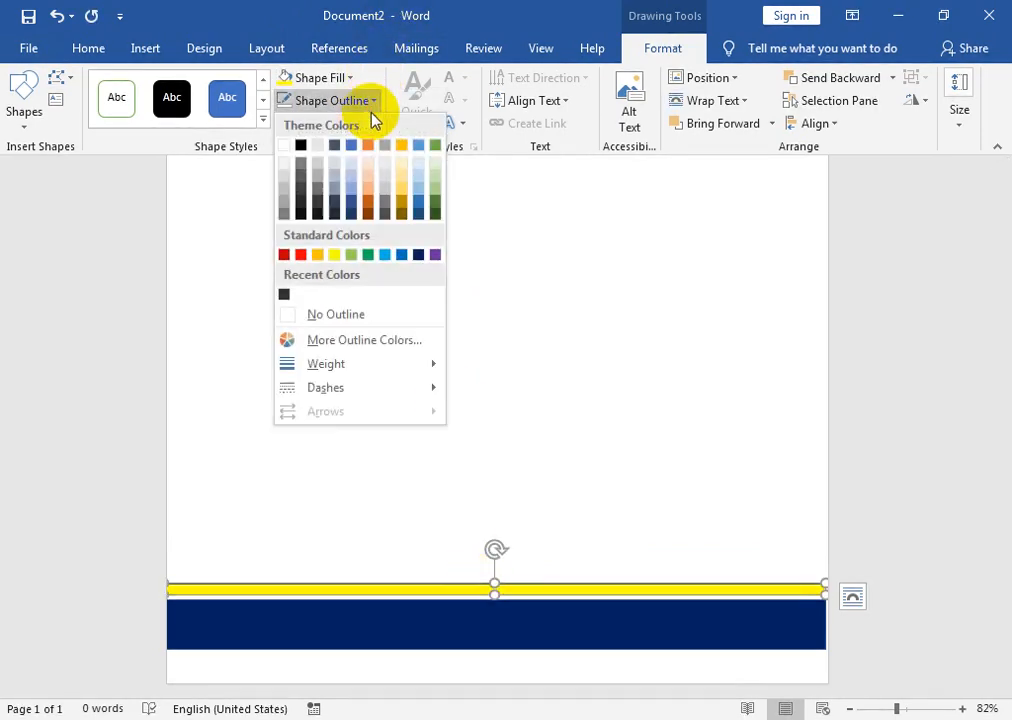
click(334, 316)
click(444, 357)
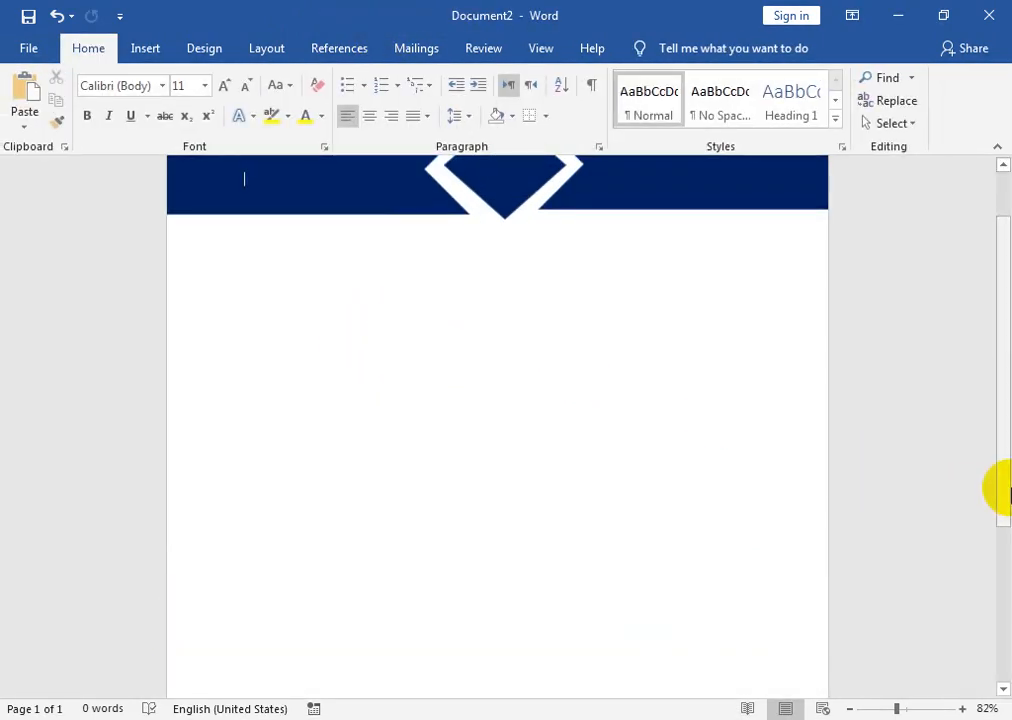
Add the text "KAREEMABAD AKRACHI" inside the right chevron of the header
scroll(996, 323, up, 1)
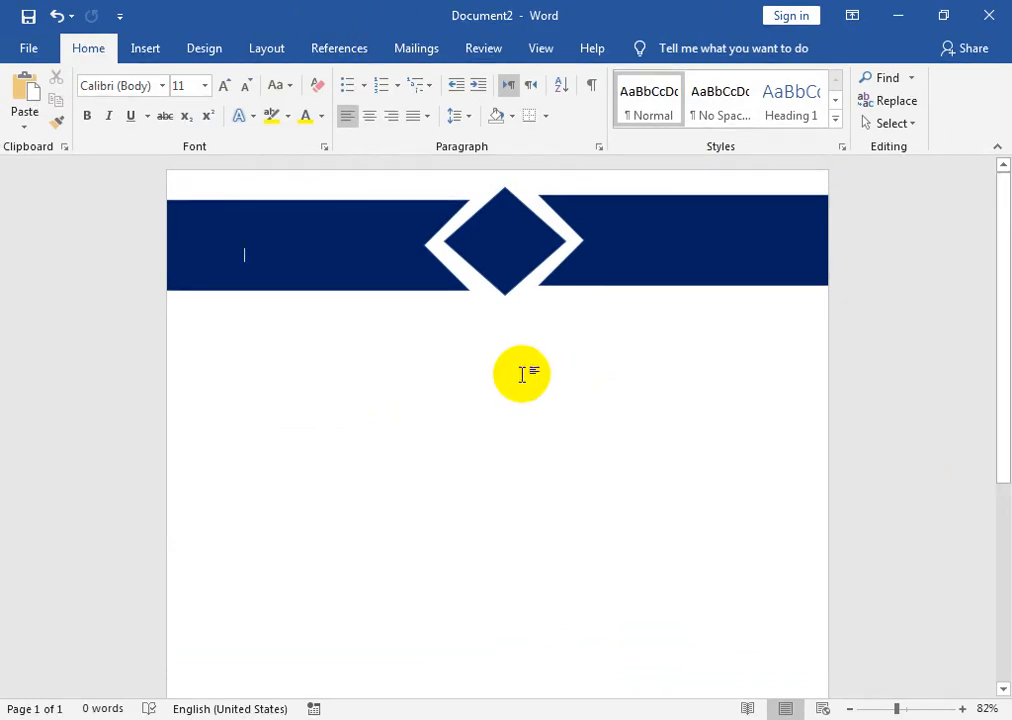
click(518, 248)
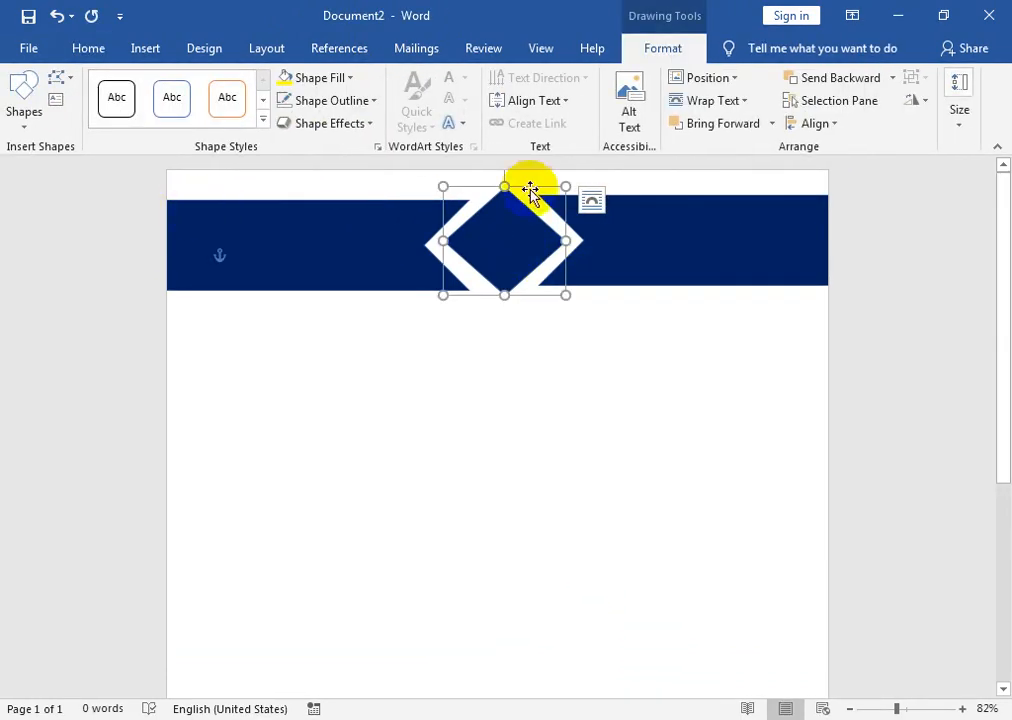
click(685, 262)
right_click(685, 262)
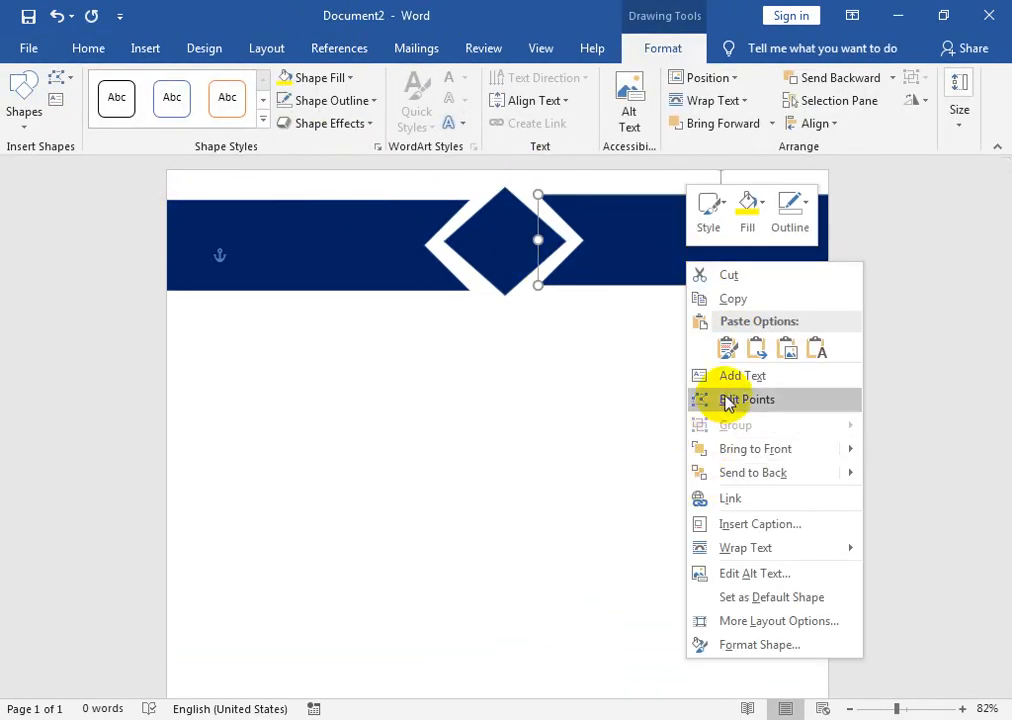
click(738, 376)
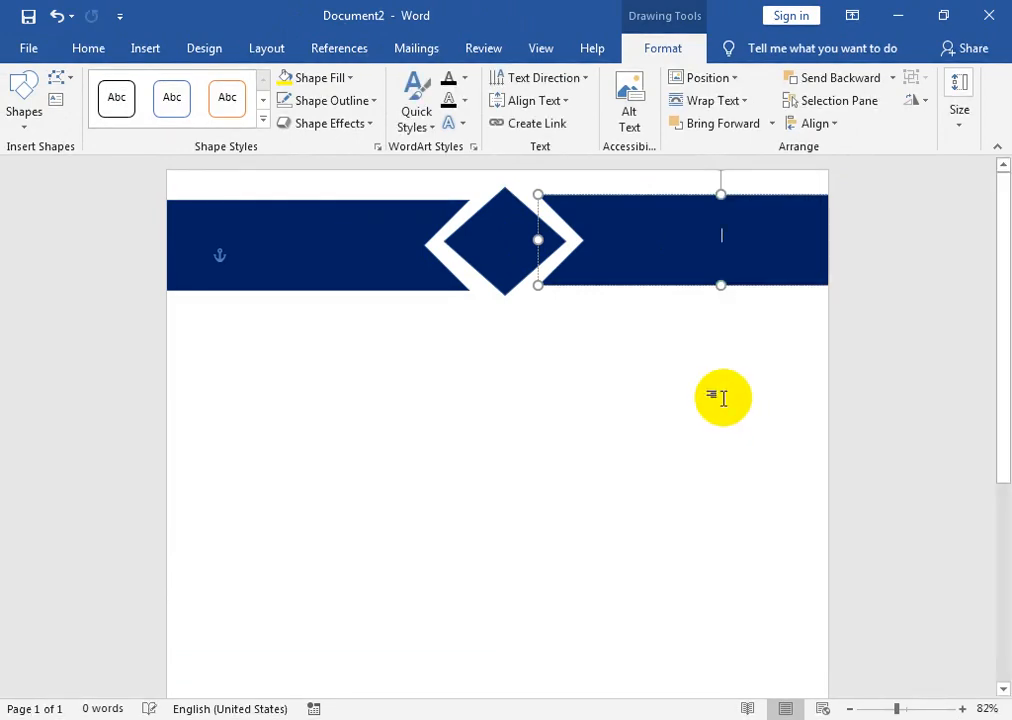
text(KAR)
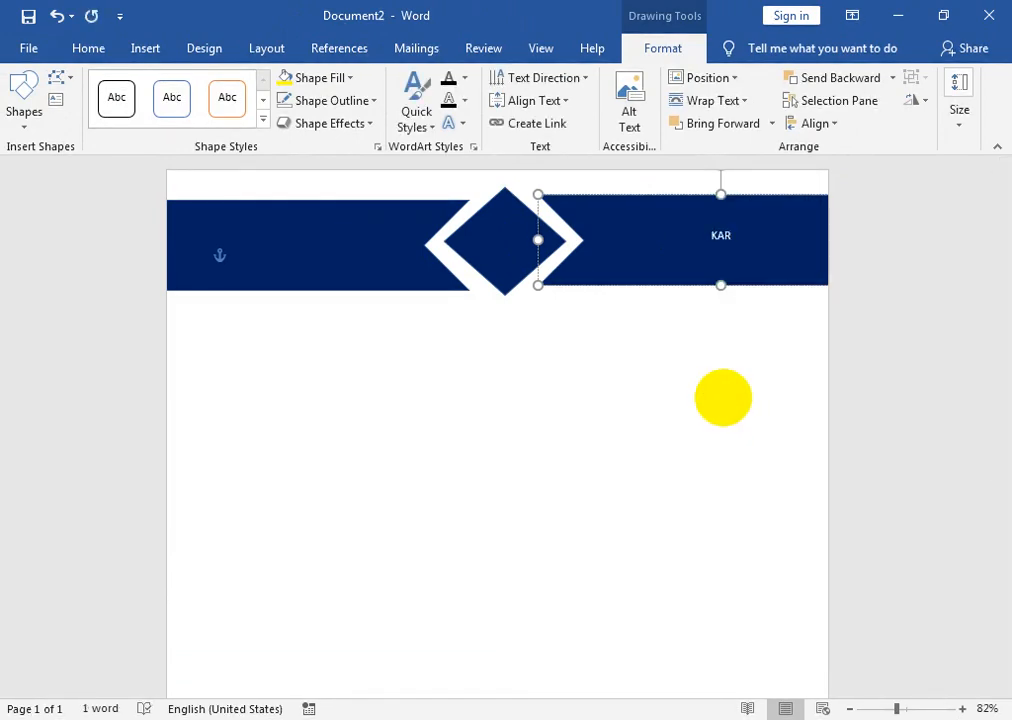
text(EEMABAD AKRACHI)
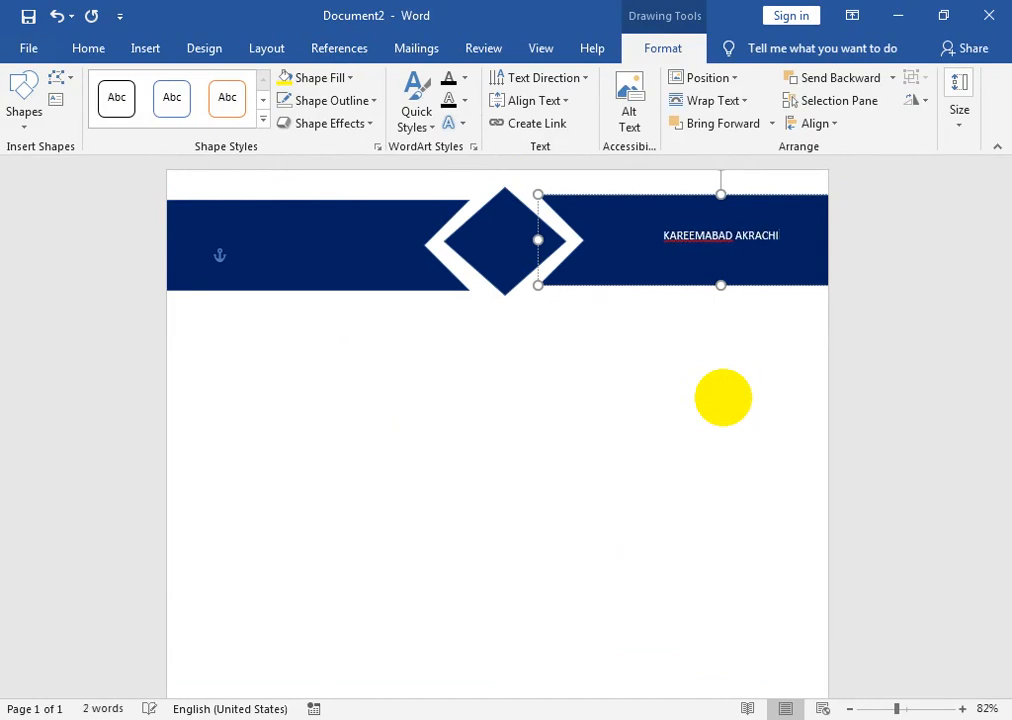
Correct the misspelled second word in the right chevron to "KARACHI"
double_click(763, 236)
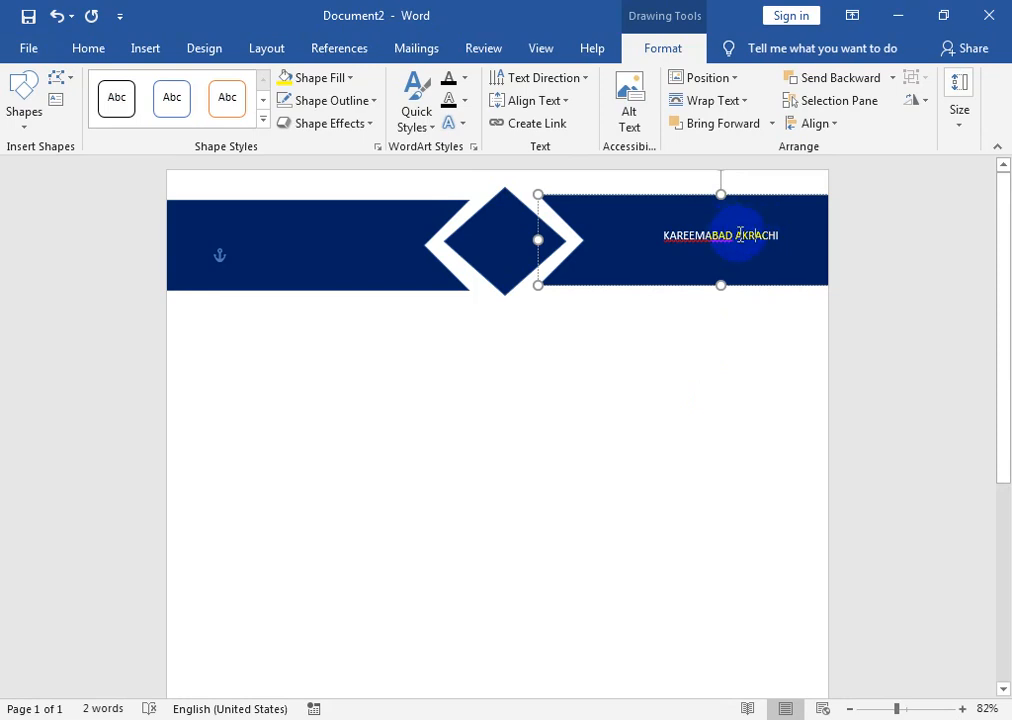
click(745, 234)
key(BackSpace)
click(748, 233)
text(A)
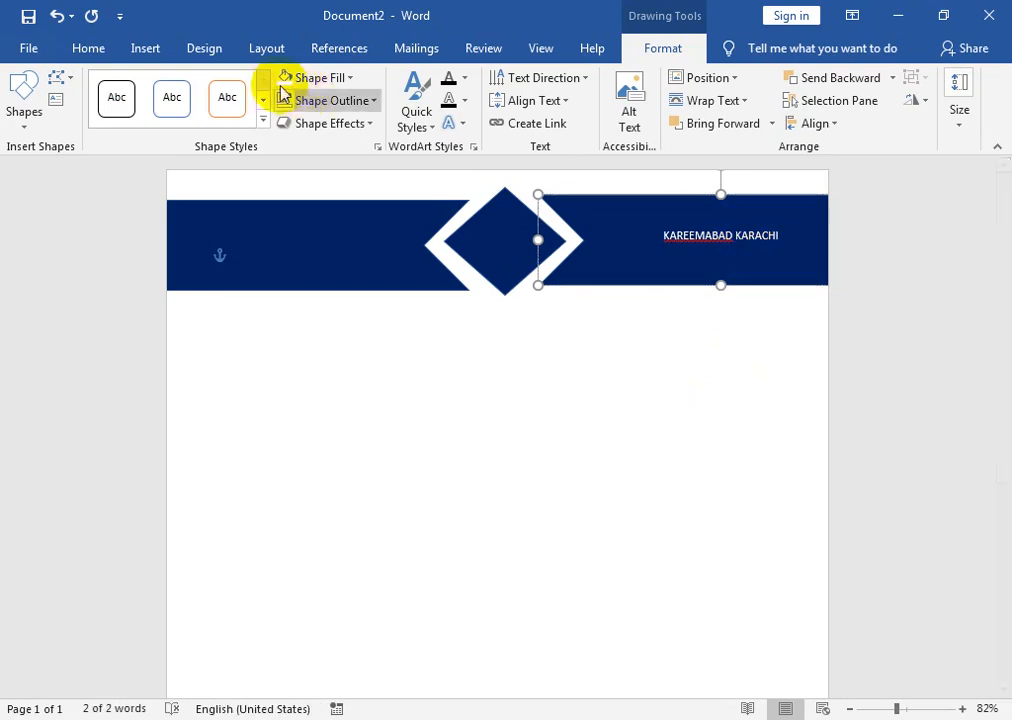
Make the right chevron's text bold and enlarge it so it spans most of the blue area
click(85, 52)
click(223, 85)
click(223, 85)
click(223, 85)
click(223, 85)
Add the text "SM COMPUTER" inside the left chevron of the header
click(270, 292)
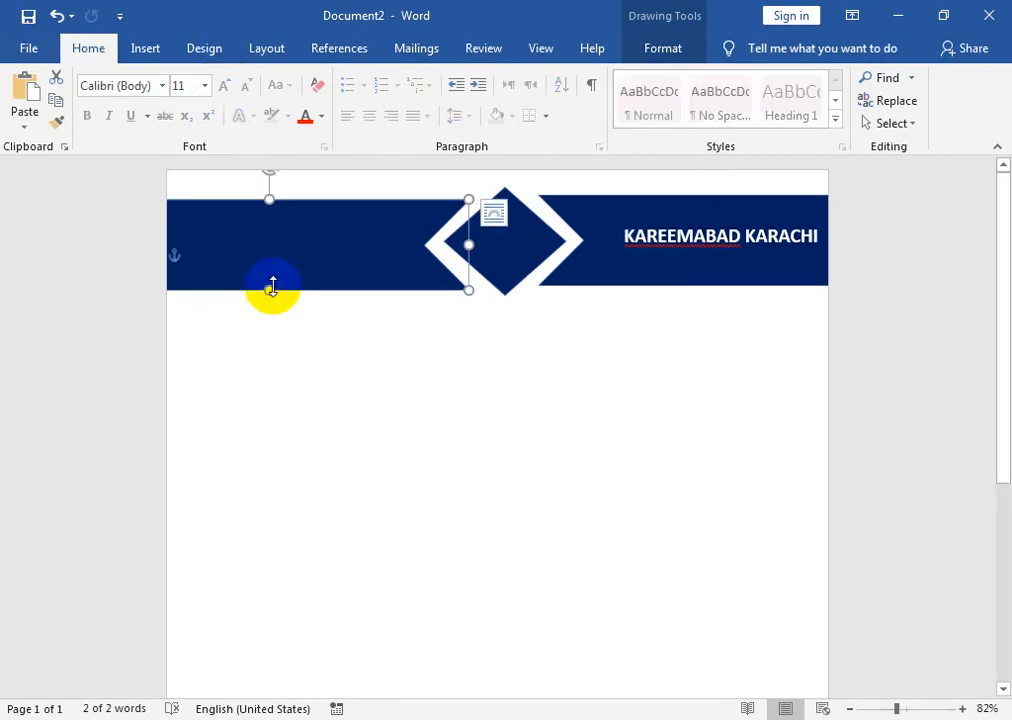
right_click(271, 288)
click(318, 408)
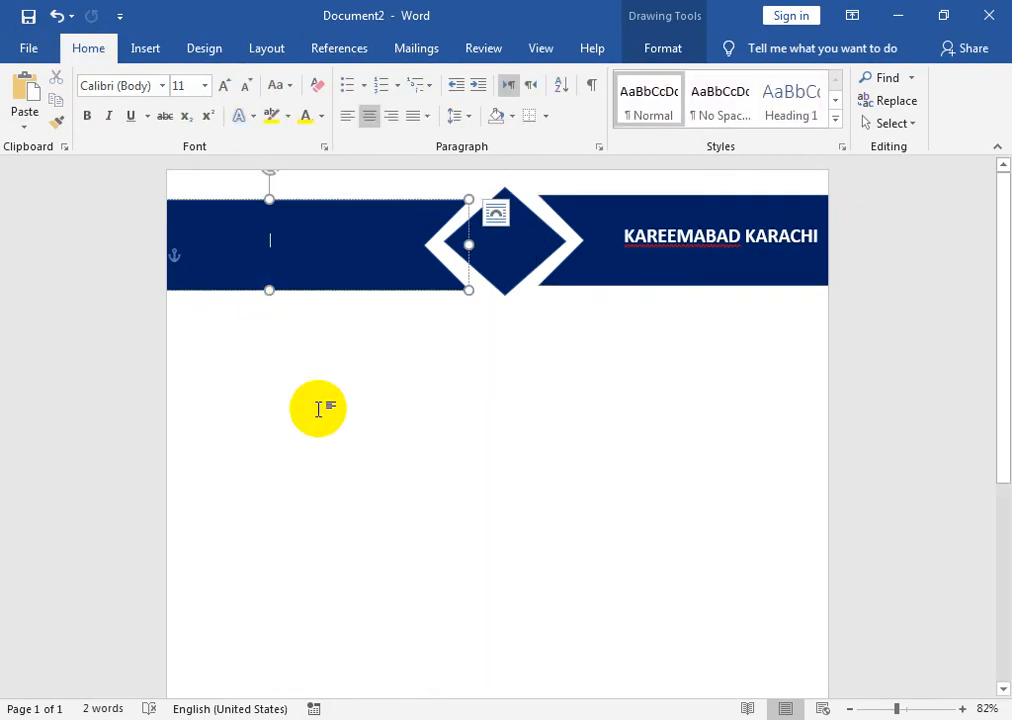
text(SM COMPUTER)
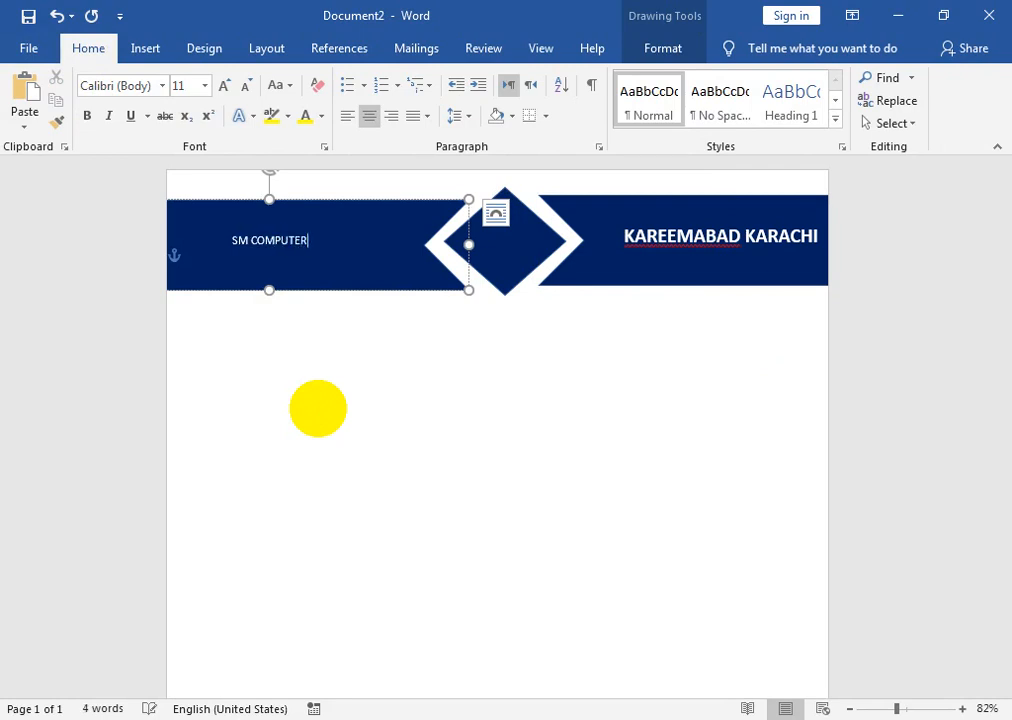
Enlarge the left chevron's text to 22 pt and deselect the shape
click(272, 229)
click(316, 207)
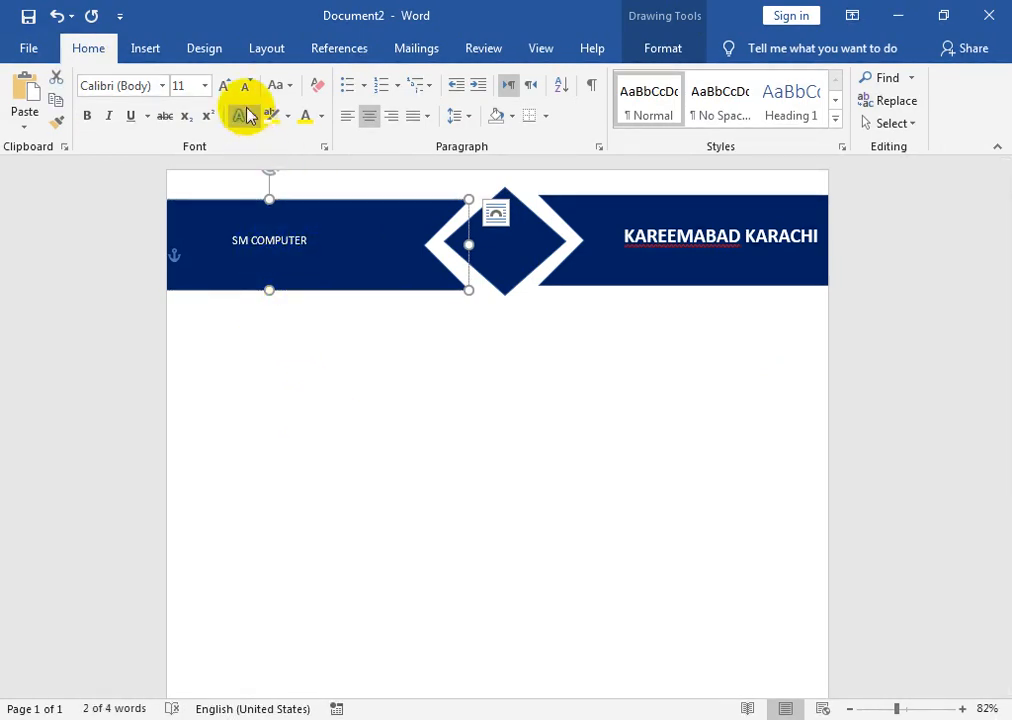
click(220, 87)
click(220, 87)
click(220, 87)
click(343, 240)
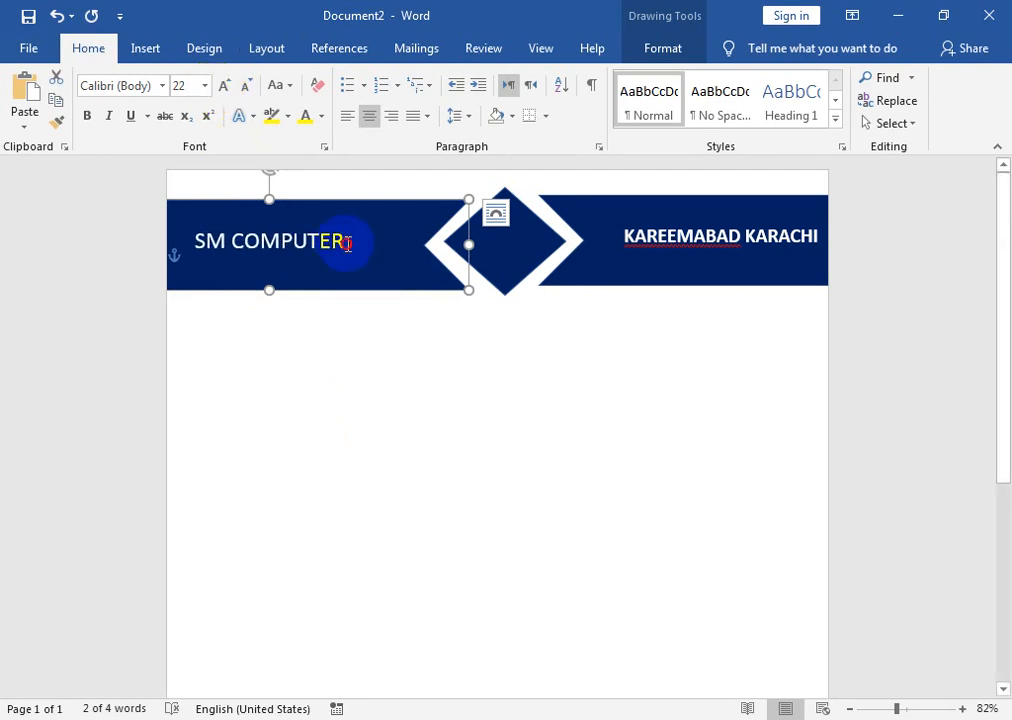
click(691, 330)
drag(1004, 330, 1004, 588)
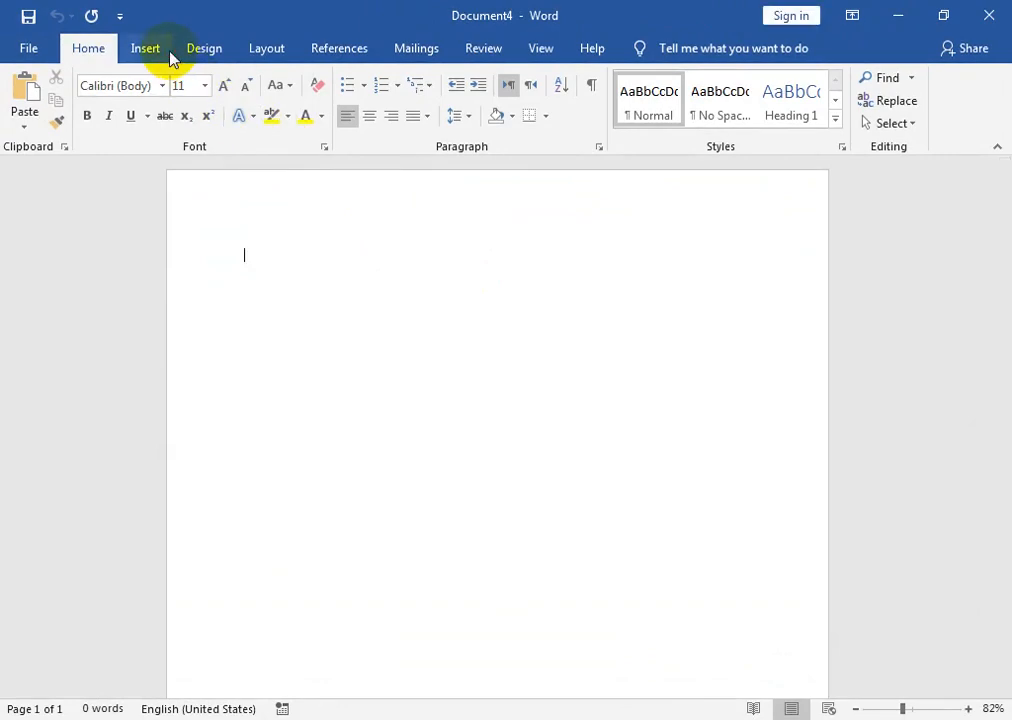
Draw a page-wide Wave shape in the new blank document and move it up so only its curved lower edge shows
click(160, 50)
click(137, 123)
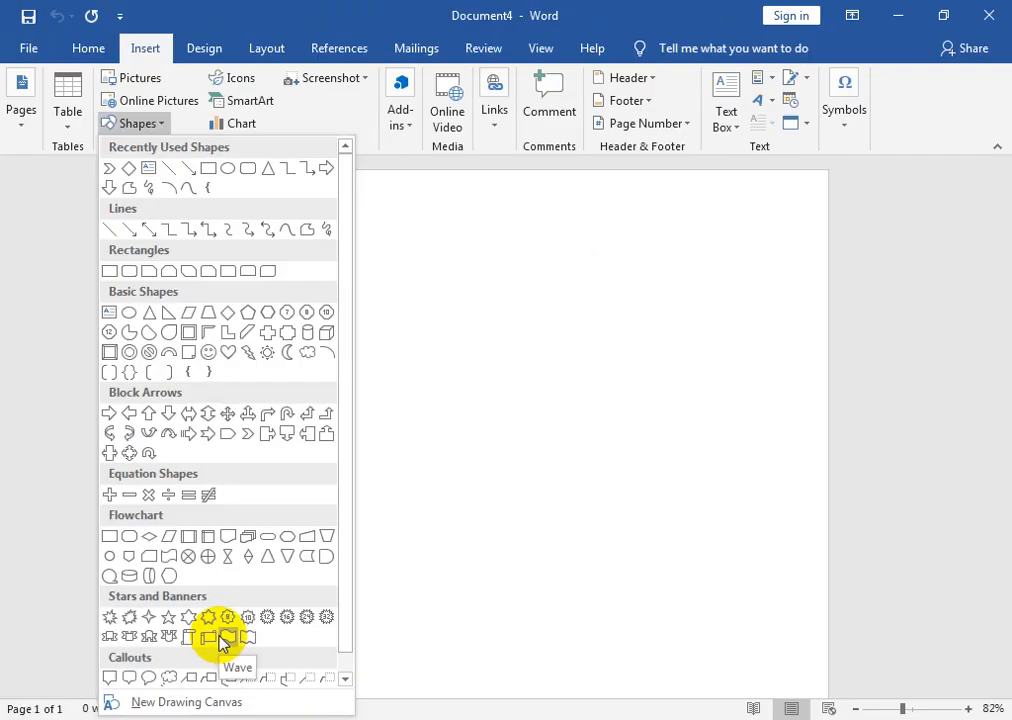
click(452, 556)
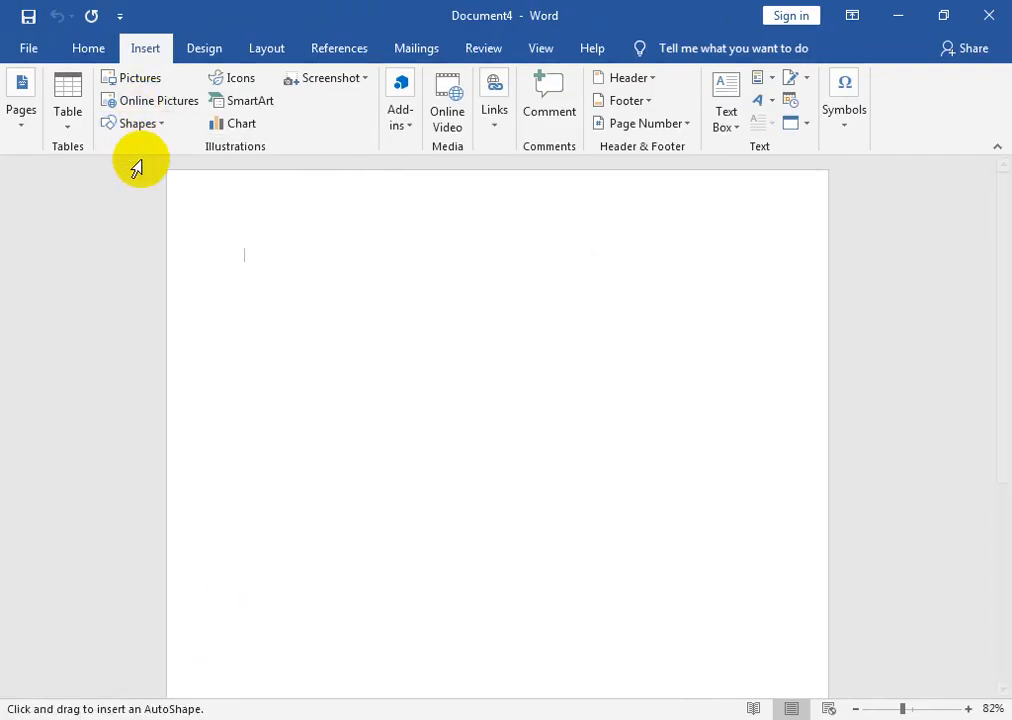
mouse_move(166, 173)
mouse_down()
mouse_move(520, 361)
mouse_move(849, 492)
mouse_up()
drag(720, 384, 715, 305)
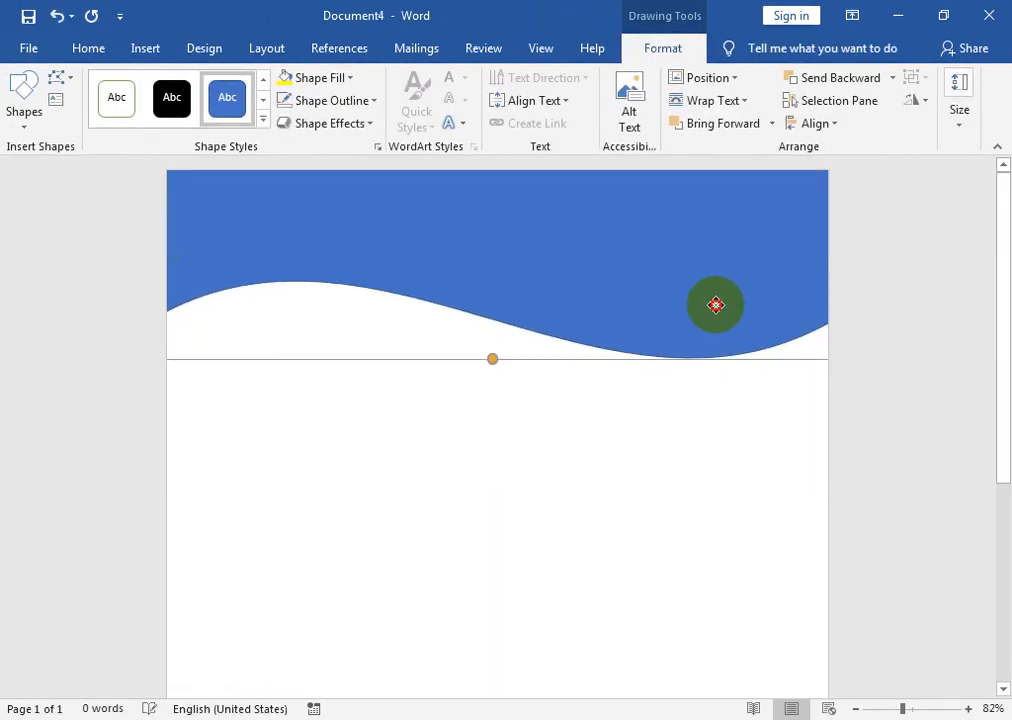
Fill the wave with dark blue-gray and add the text lines "COMPUTER CENTER" and "KAREEMABAD KARACHI" inside it
click(343, 79)
click(334, 122)
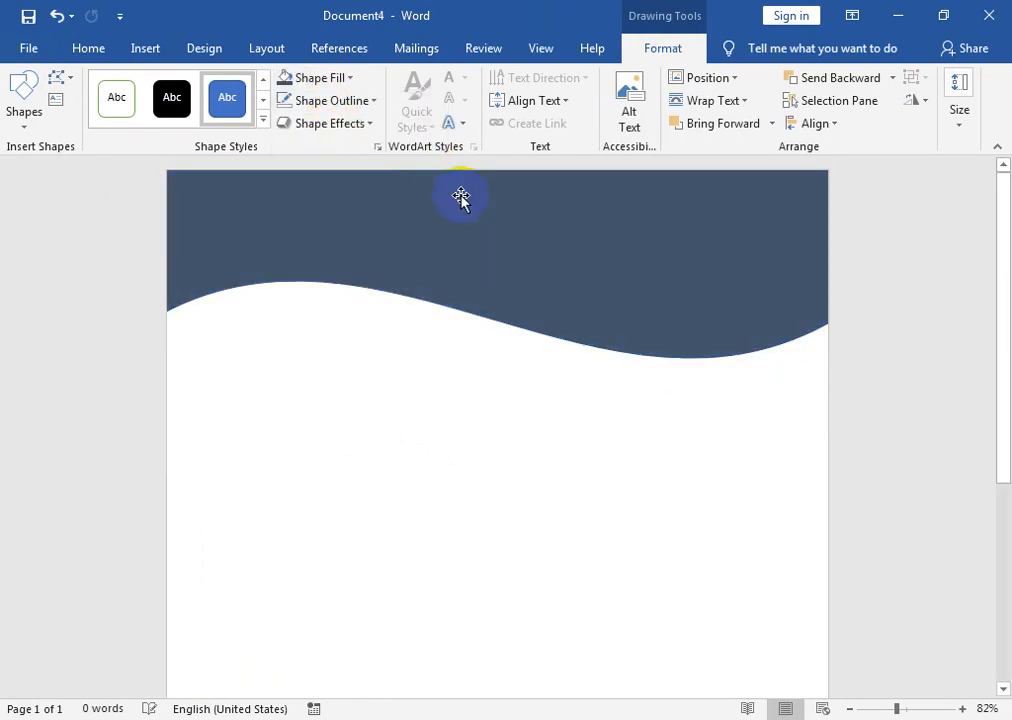
right_click(519, 247)
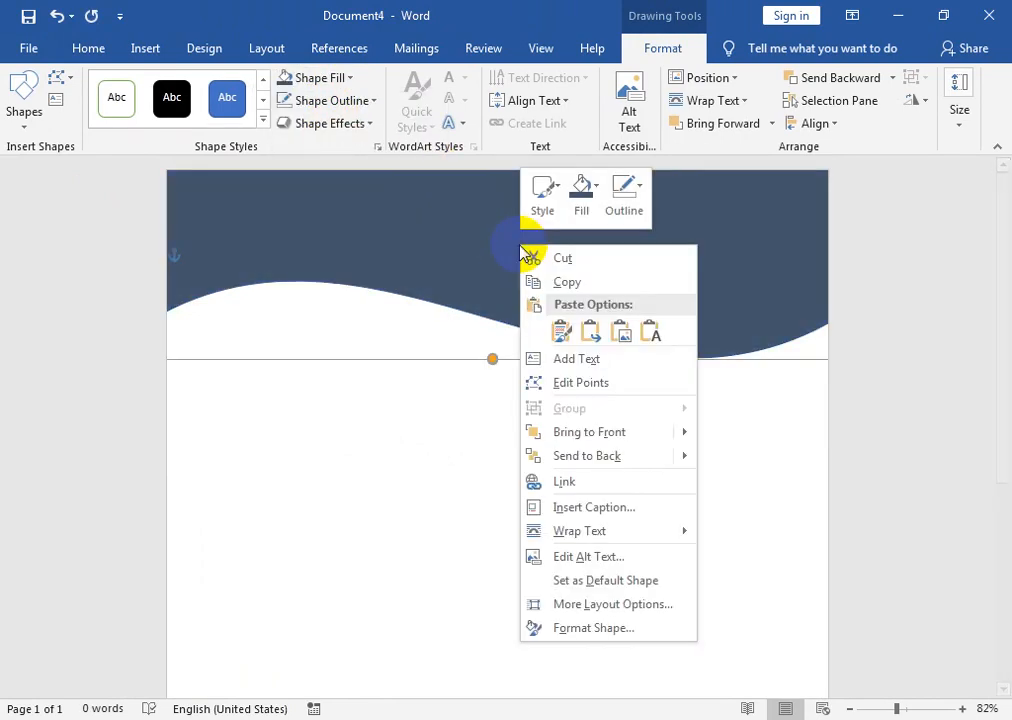
click(598, 360)
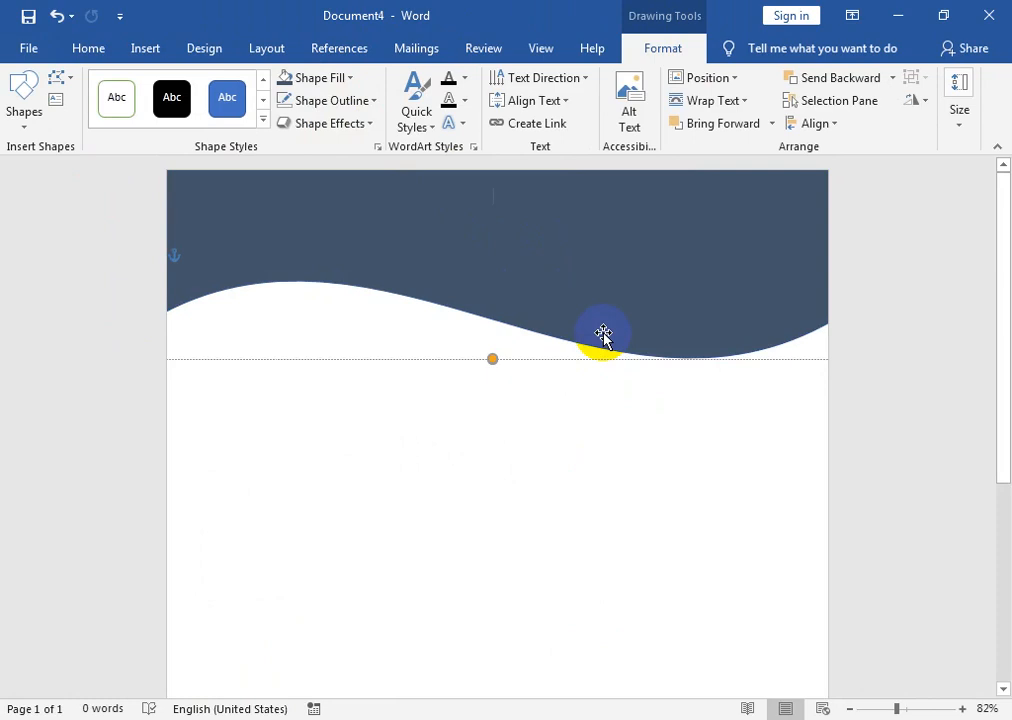
text(KAREEMABAD KARACHI)
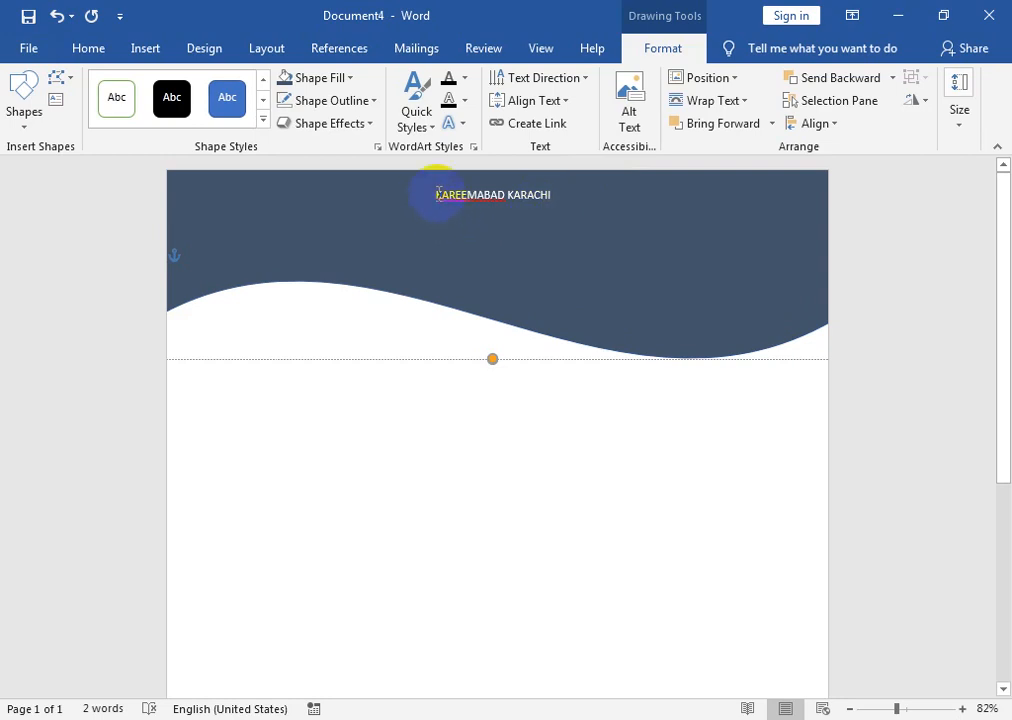
text(COMPUTER CENTER)
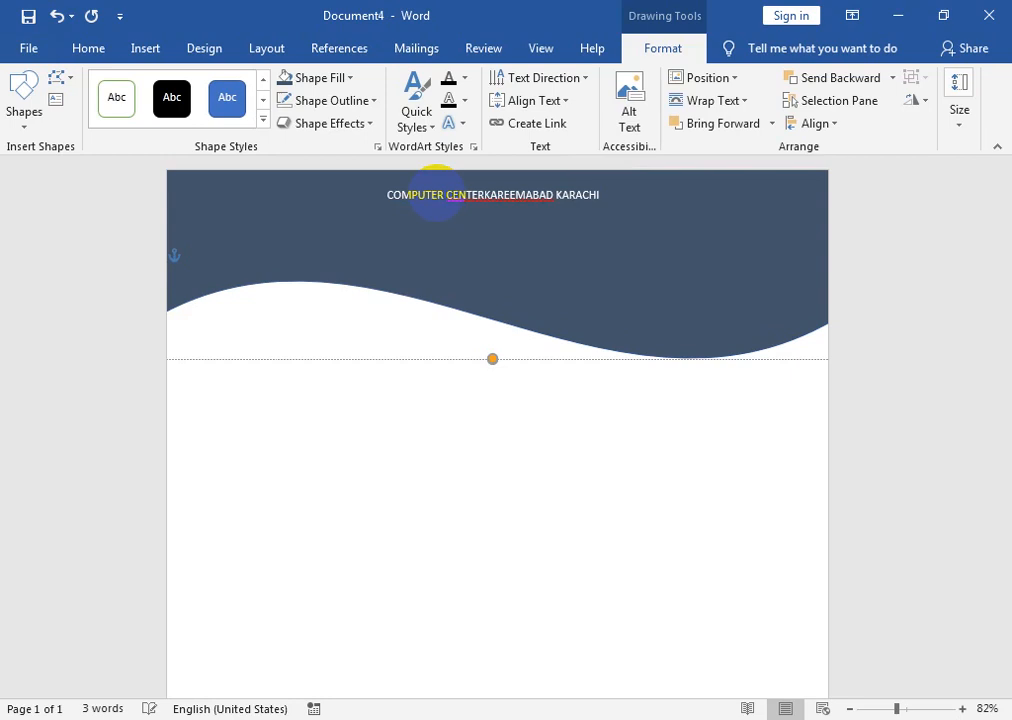
key(Return)
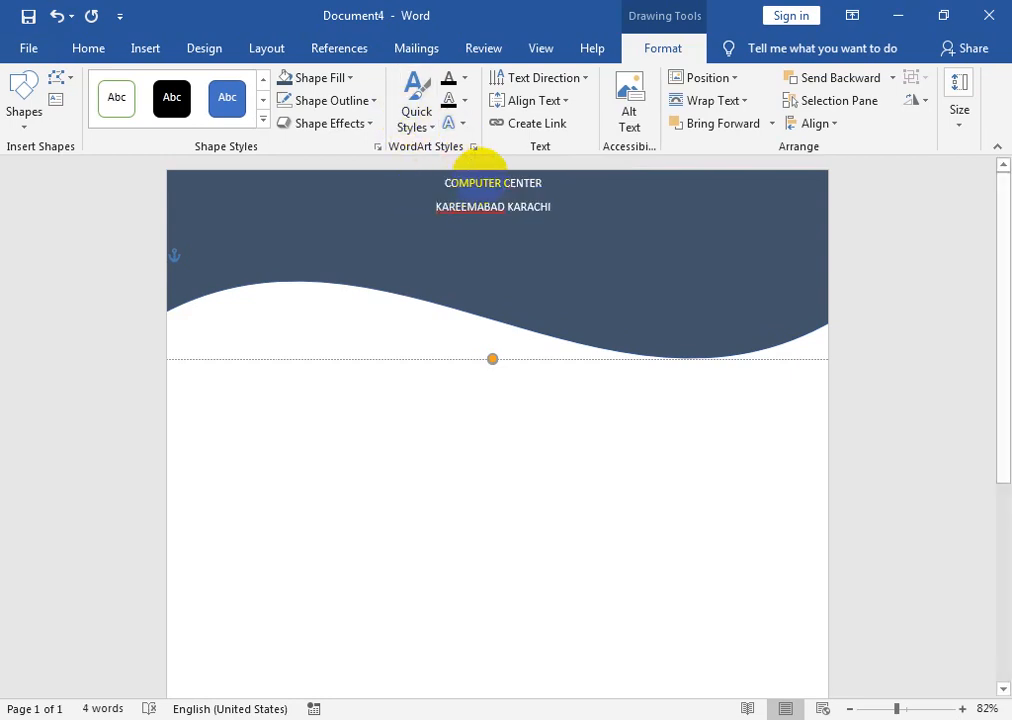
click(86, 50)
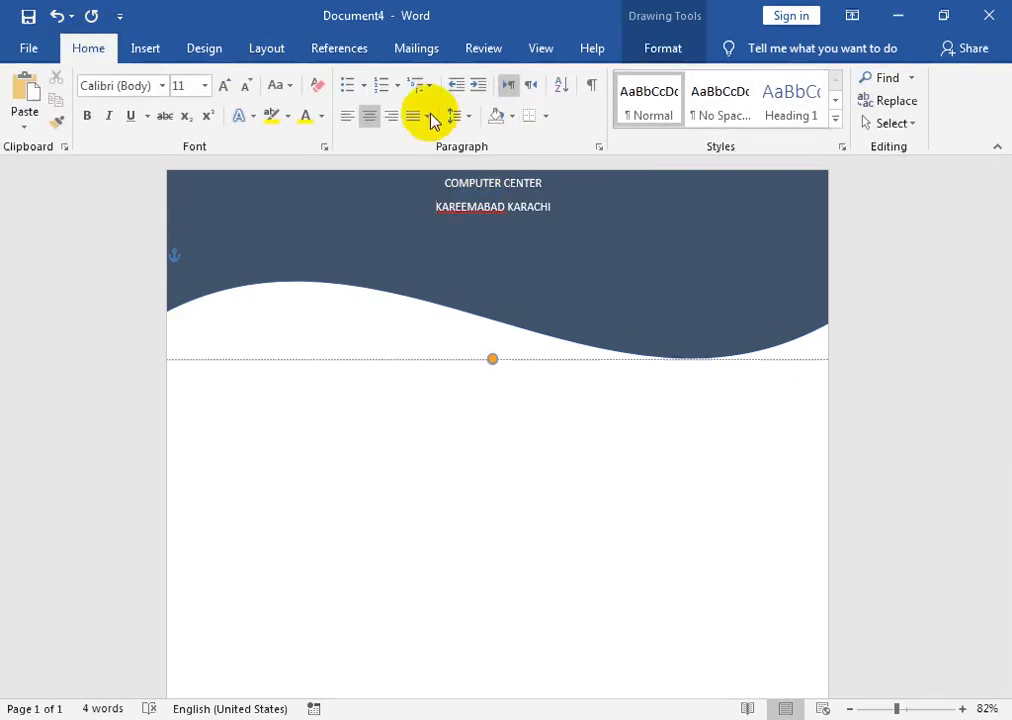
click(397, 116)
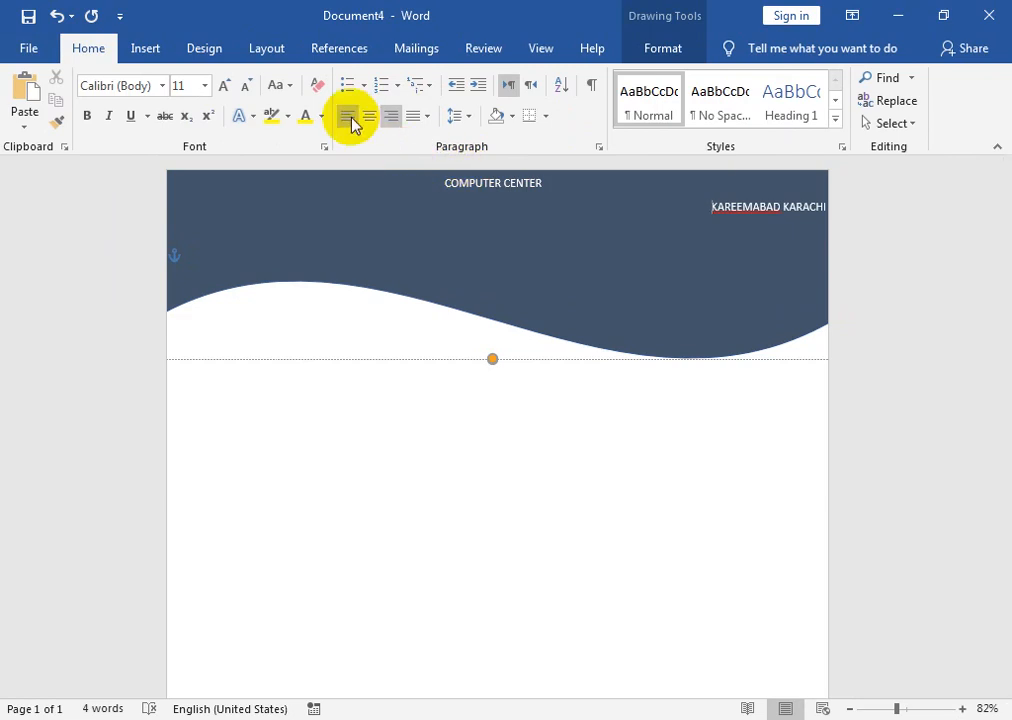
key(ctrl+z)
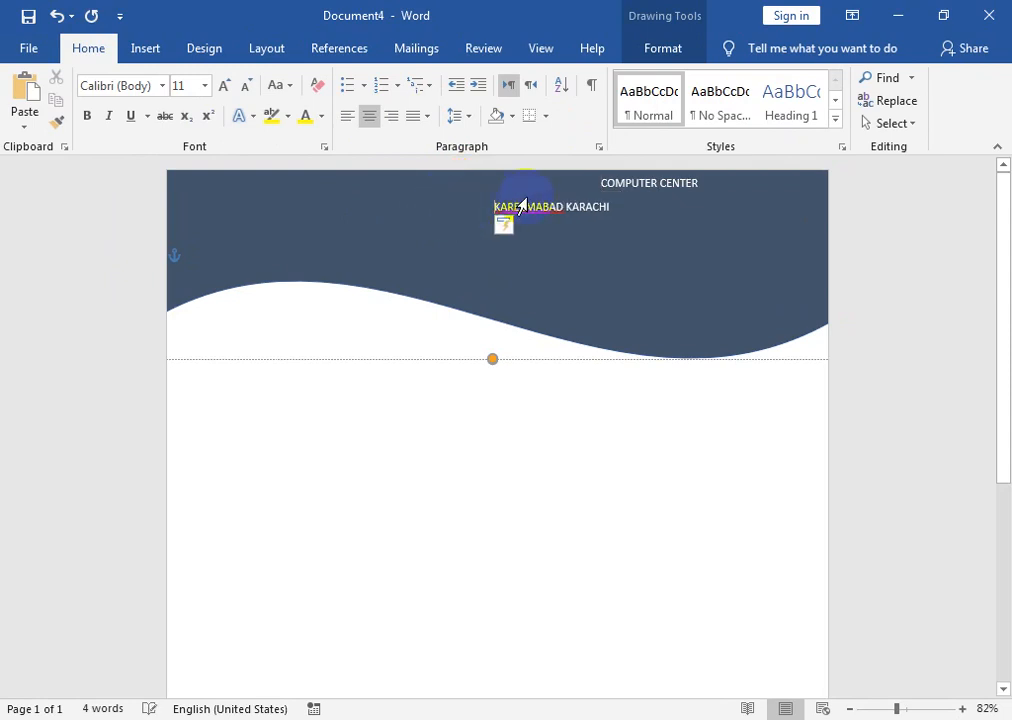
Indent both text lines in the wave with tabs so they sit in its right half, one centred above the other
key(Tab)
key(Tab)
key(Tab)
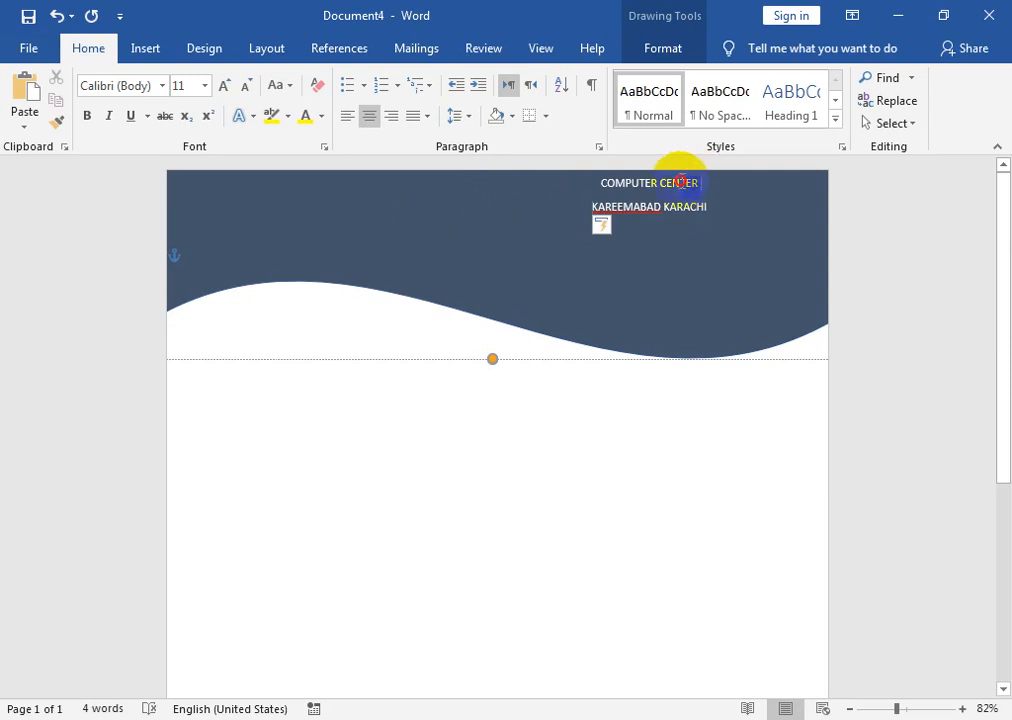
Format the "COMPUTER CENTER" line in the wave as bold 20 pt text
drag(680, 183, 549, 190)
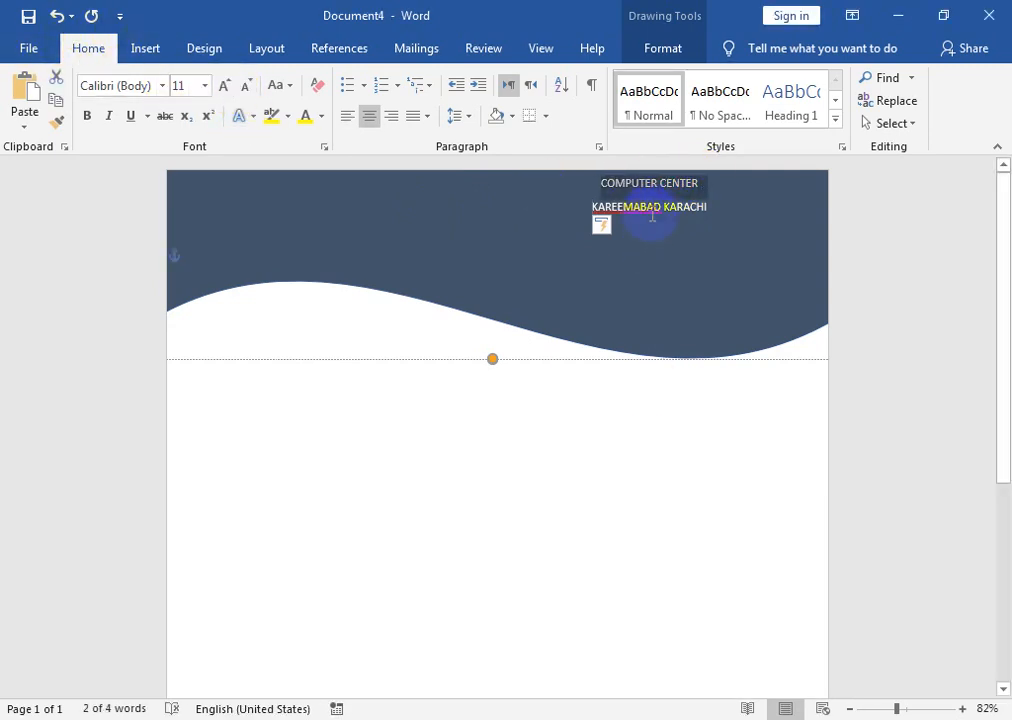
click(220, 88)
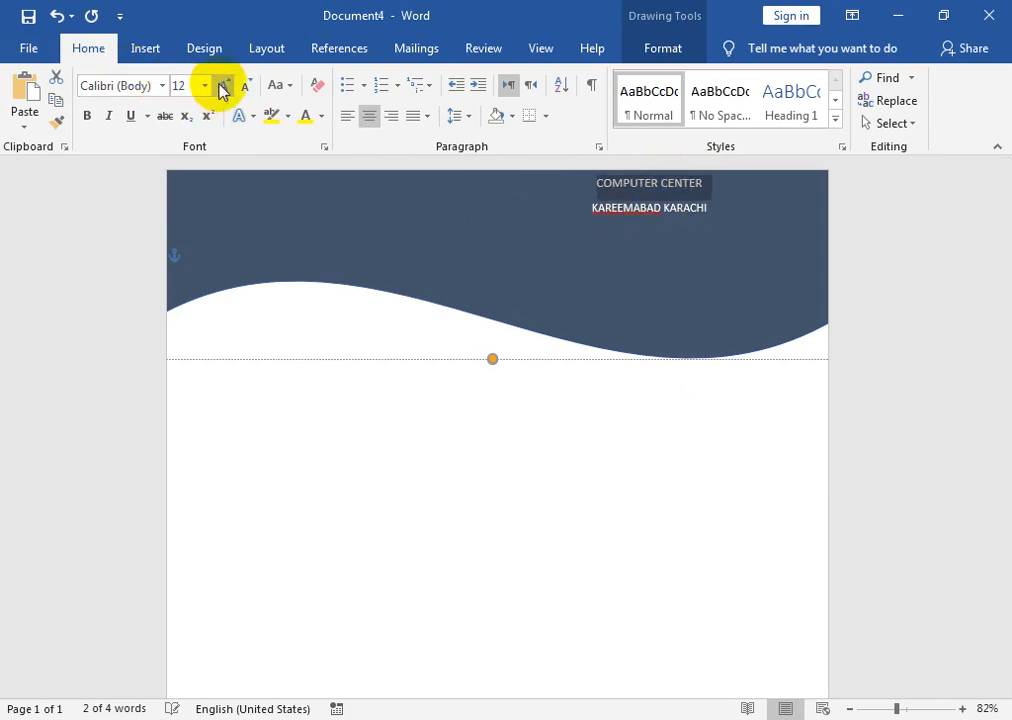
click(220, 88)
click(220, 88)
click(220, 88)
click(220, 88)
click(87, 116)
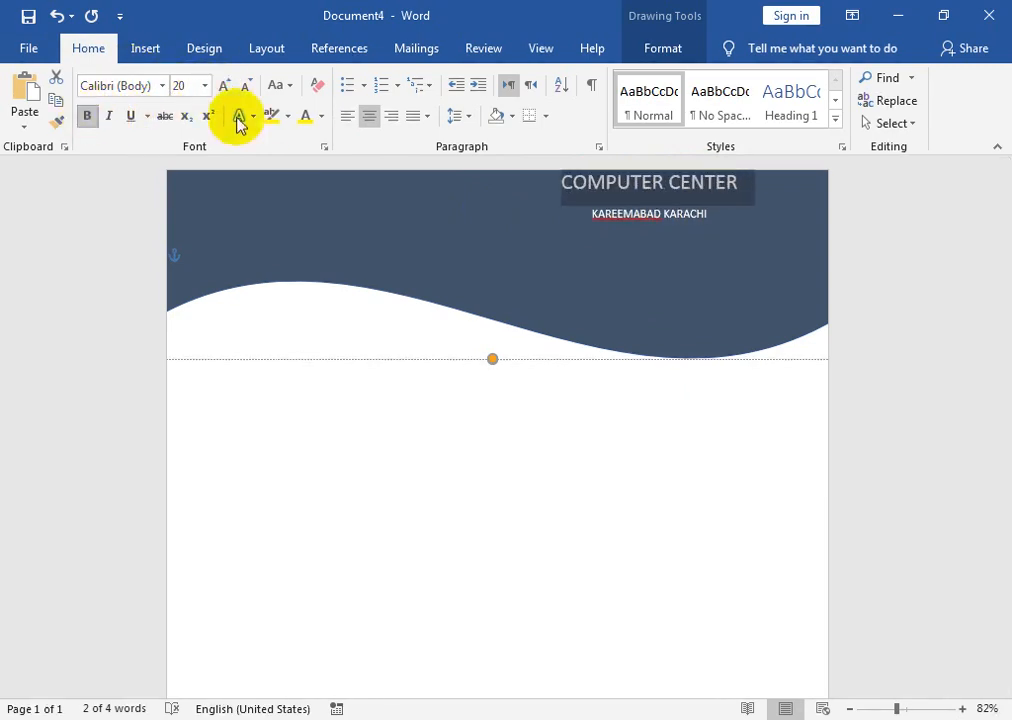
drag(562, 222, 673, 280)
click(569, 279)
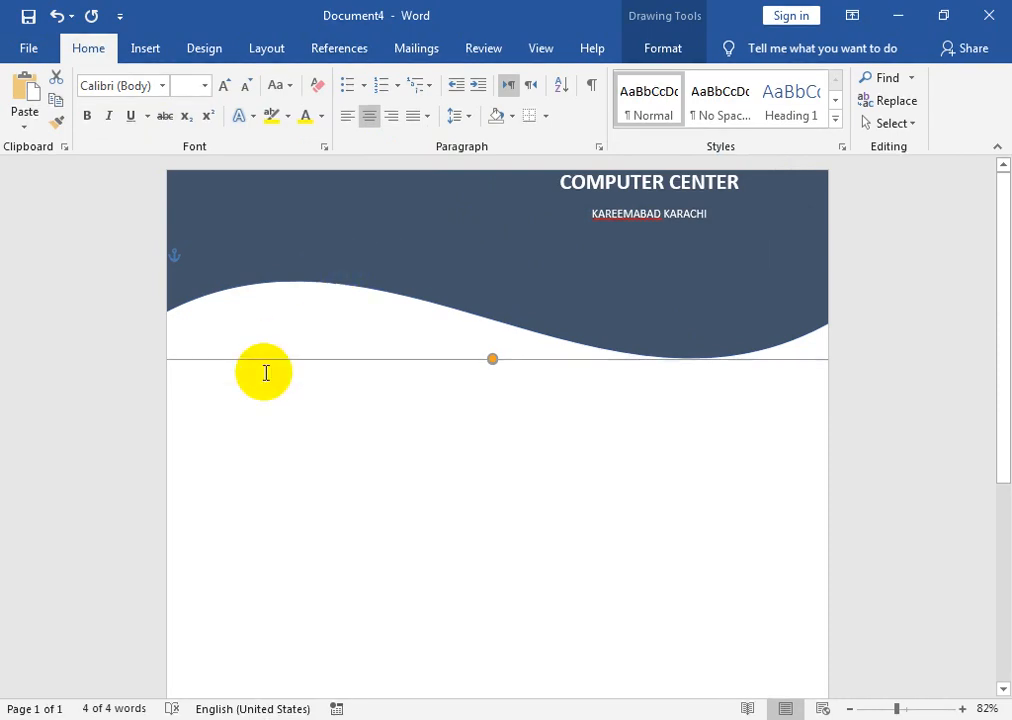
Draw an oval about 1.67" high and 1.86" wide over the wave's left edge curve
click(145, 48)
click(148, 128)
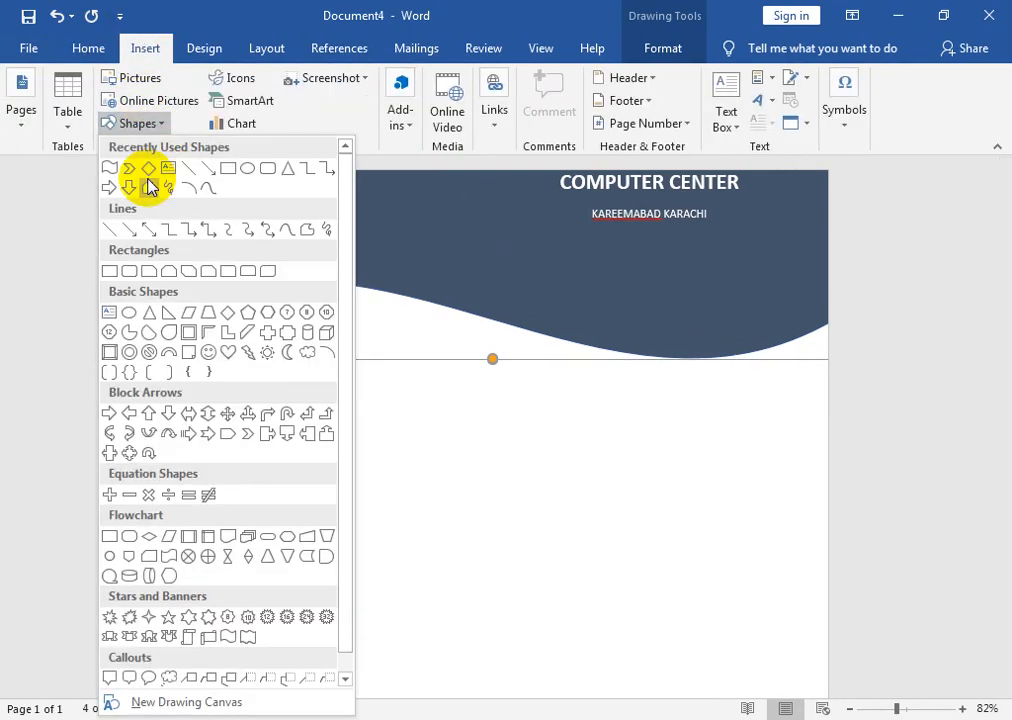
click(247, 168)
mouse_move(210, 224)
mouse_down()
mouse_move(291, 271)
mouse_move(356, 349)
mouse_up()
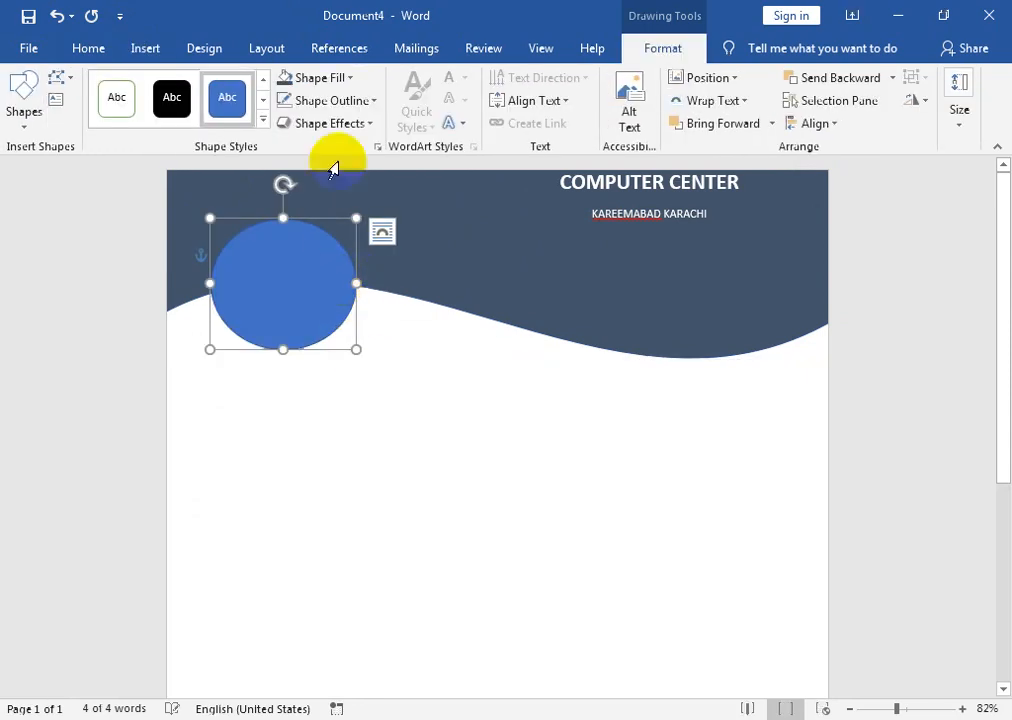
Fill the oval with the picture DPS-logo.jpg from the word metarial folder
click(339, 84)
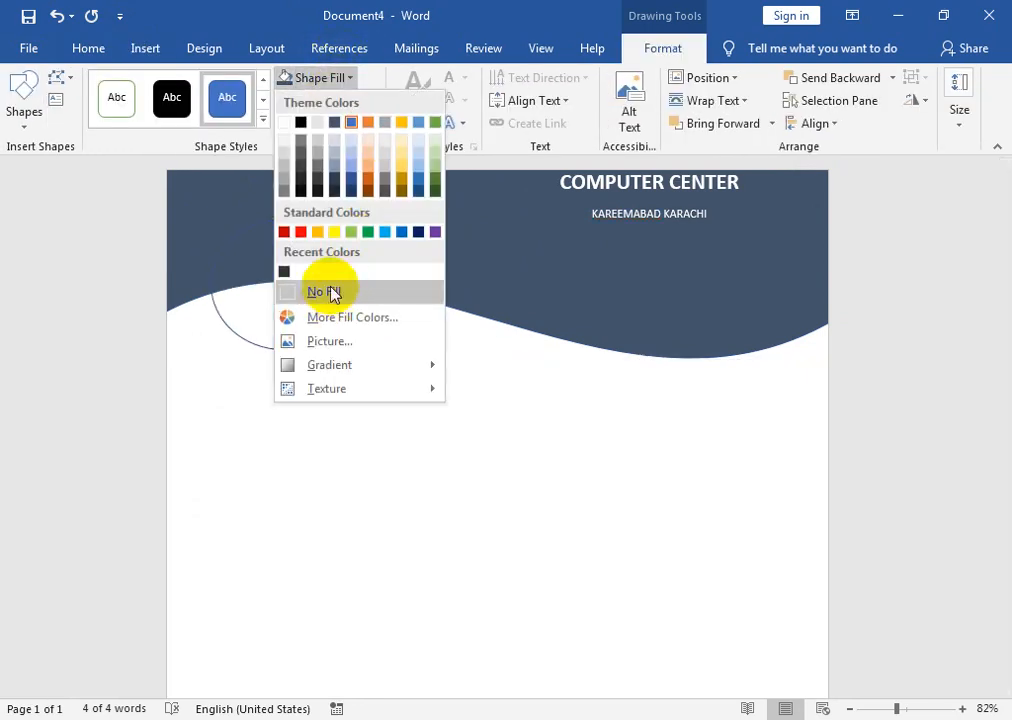
click(345, 341)
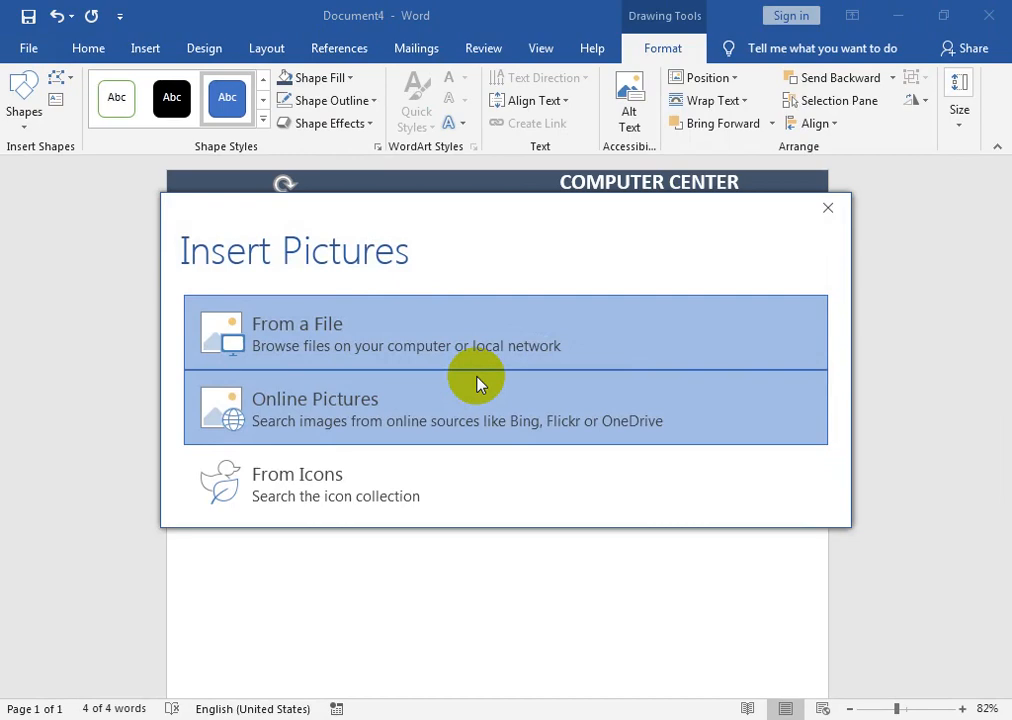
click(460, 362)
drag(599, 183, 612, 275)
click(213, 222)
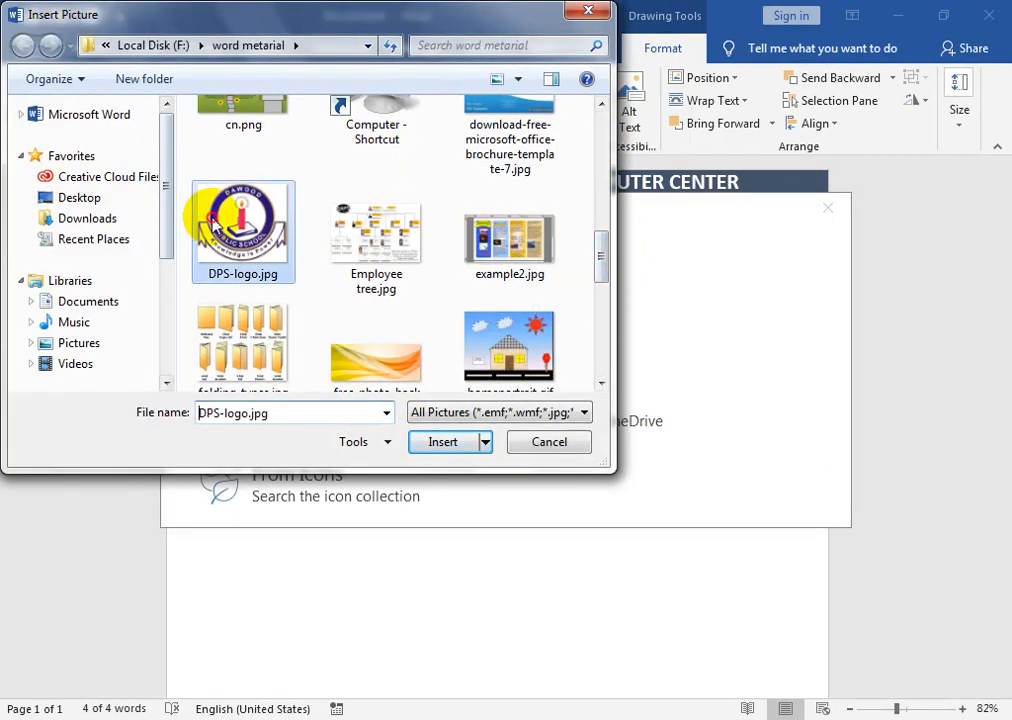
click(468, 446)
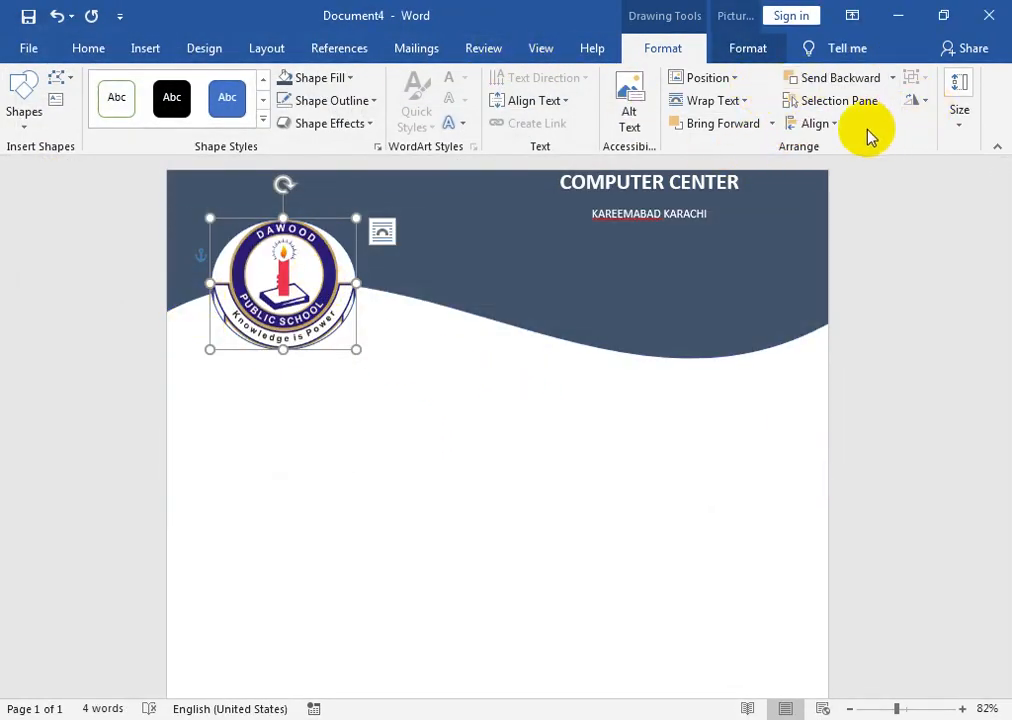
Crop the logo oval on its left, right and lower sides so it closely frames the round emblem
click(740, 48)
click(752, 125)
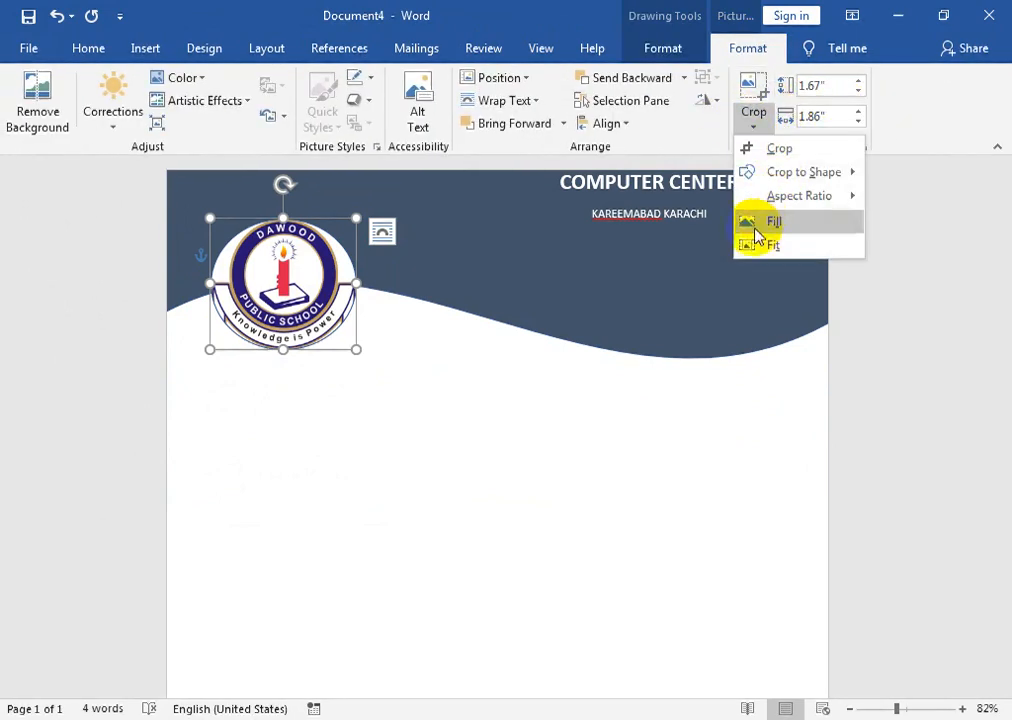
click(763, 162)
drag(353, 287, 343, 287)
drag(222, 297, 226, 280)
mouse_move(283, 348)
mouse_down()
mouse_move(287, 330)
mouse_move(297, 340)
mouse_up()
click(497, 377)
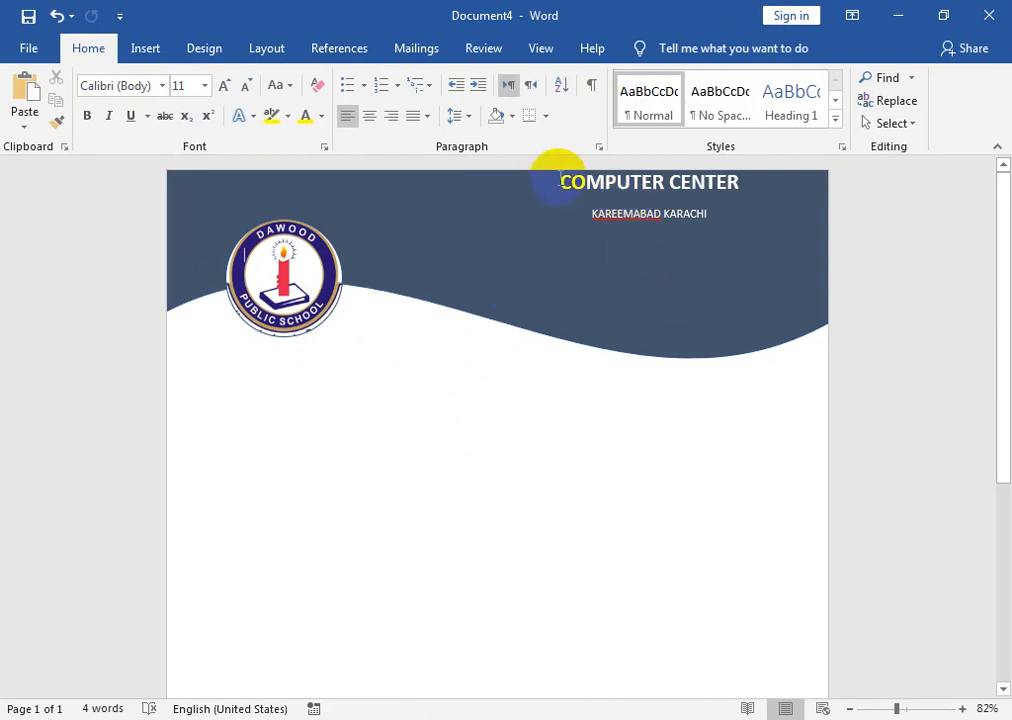
Move the wave's text down by adding two blank lines above "COMPUTER CENTER"
click(560, 182)
key(Return)
key(Return)
key(Return)
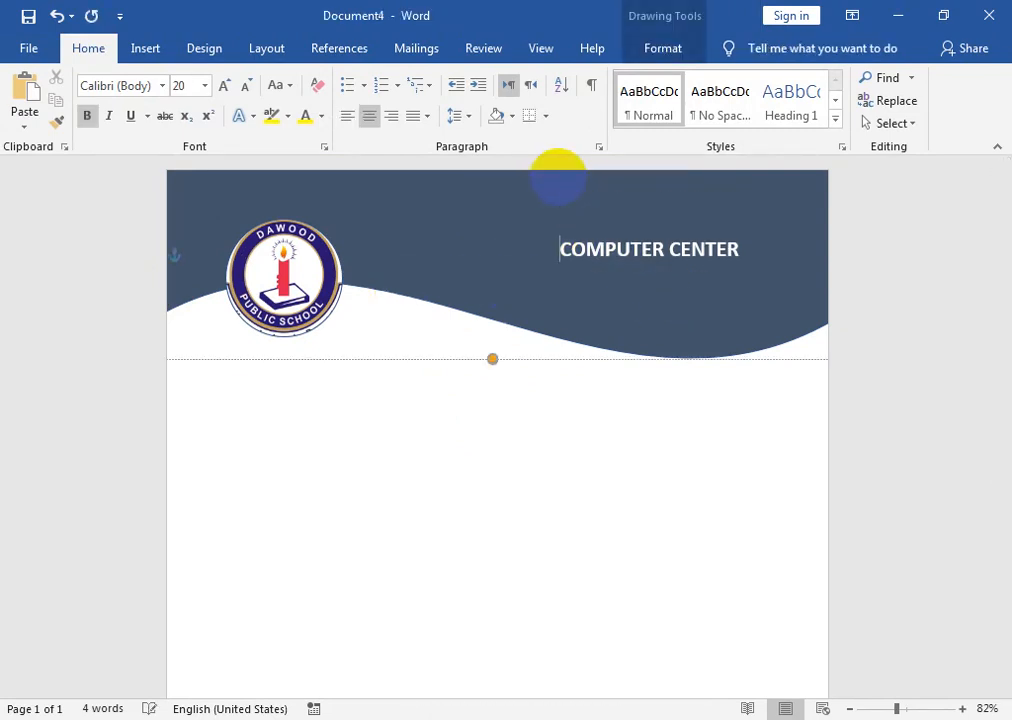
key(BackSpace)
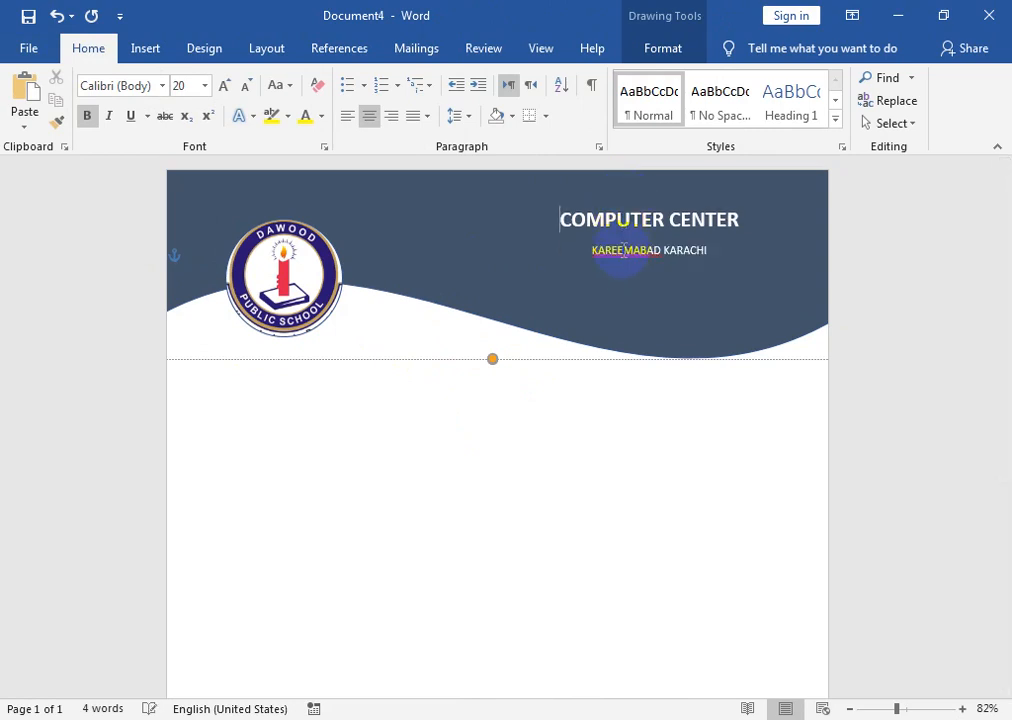
Remove the outline from the wave shape and deselect it
click(564, 318)
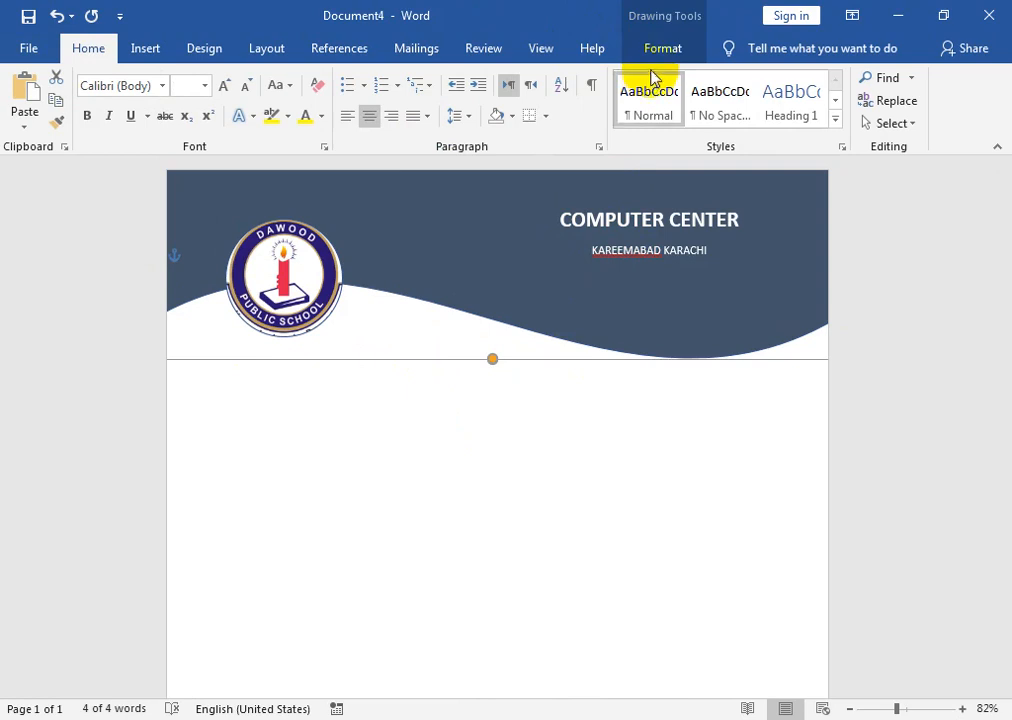
click(652, 52)
click(349, 77)
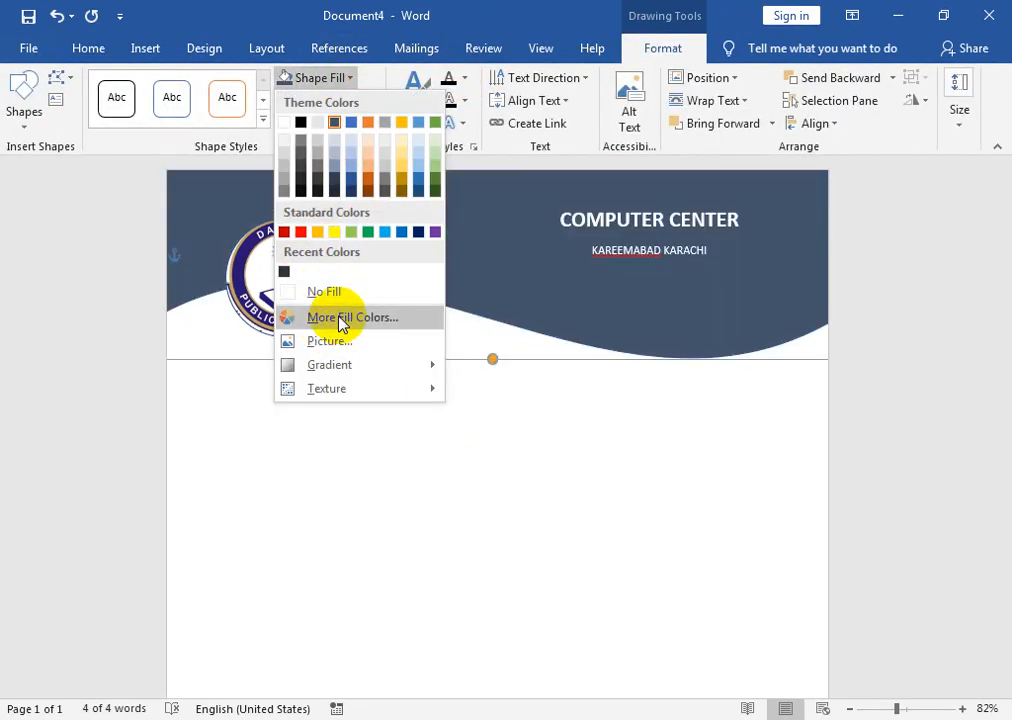
click(484, 149)
click(345, 101)
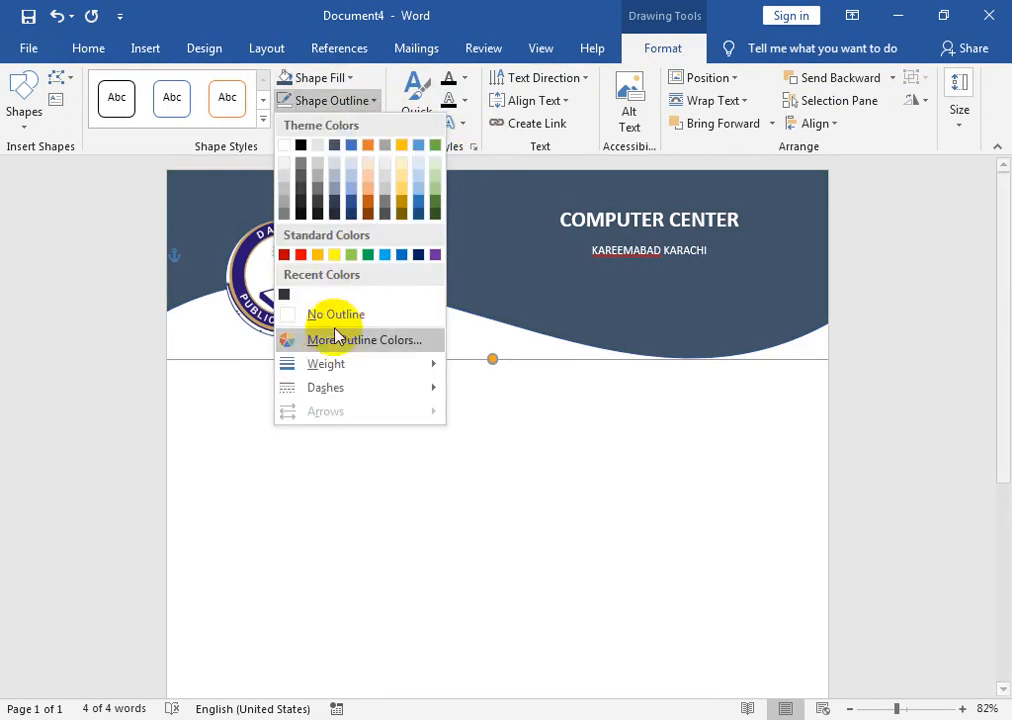
click(328, 312)
click(440, 407)
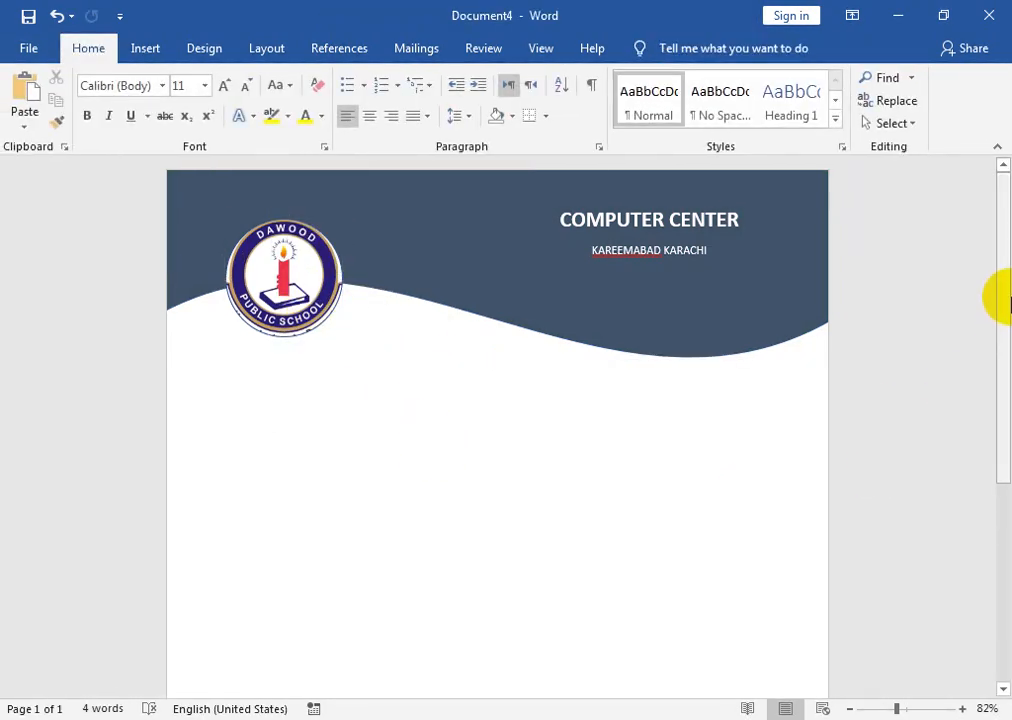
Look over the wave letterhead page, the dark blue diamond-and-chevron letterhead and the gray and orange letterhead
drag(996, 296, 1006, 590)
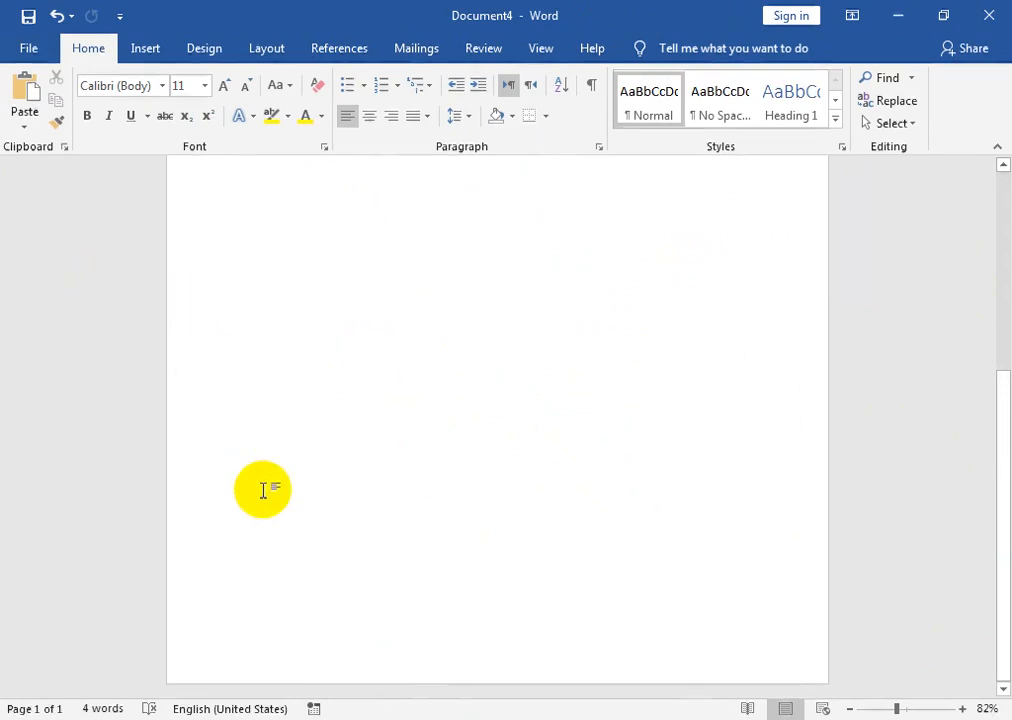
scroll(714, 325, up, 5)
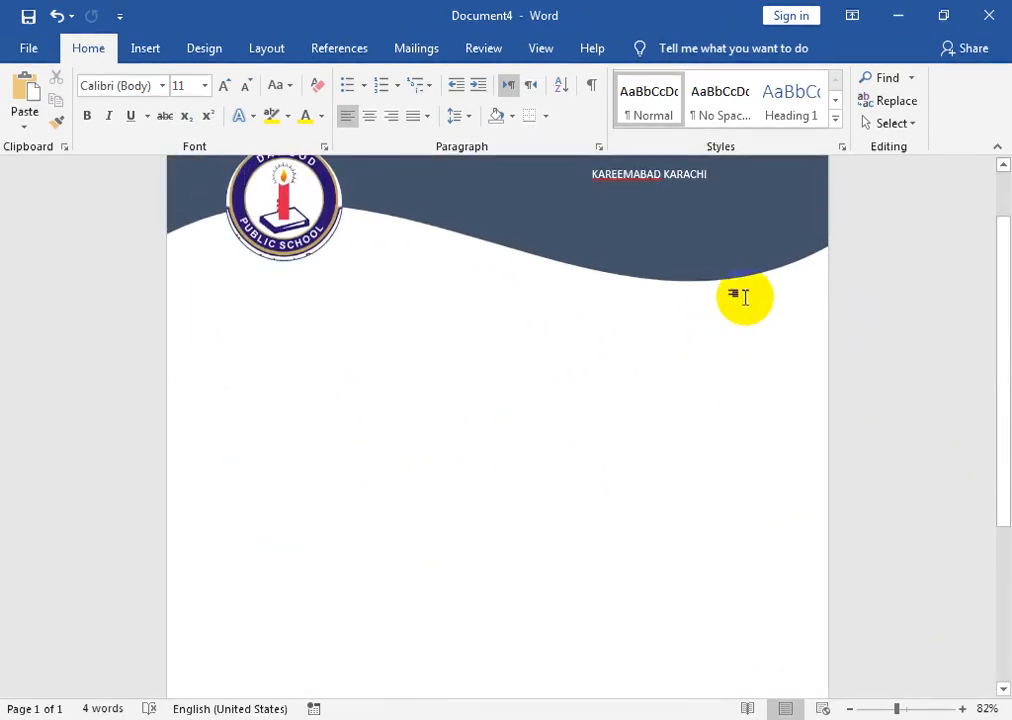
drag(1007, 371, 1007, 316)
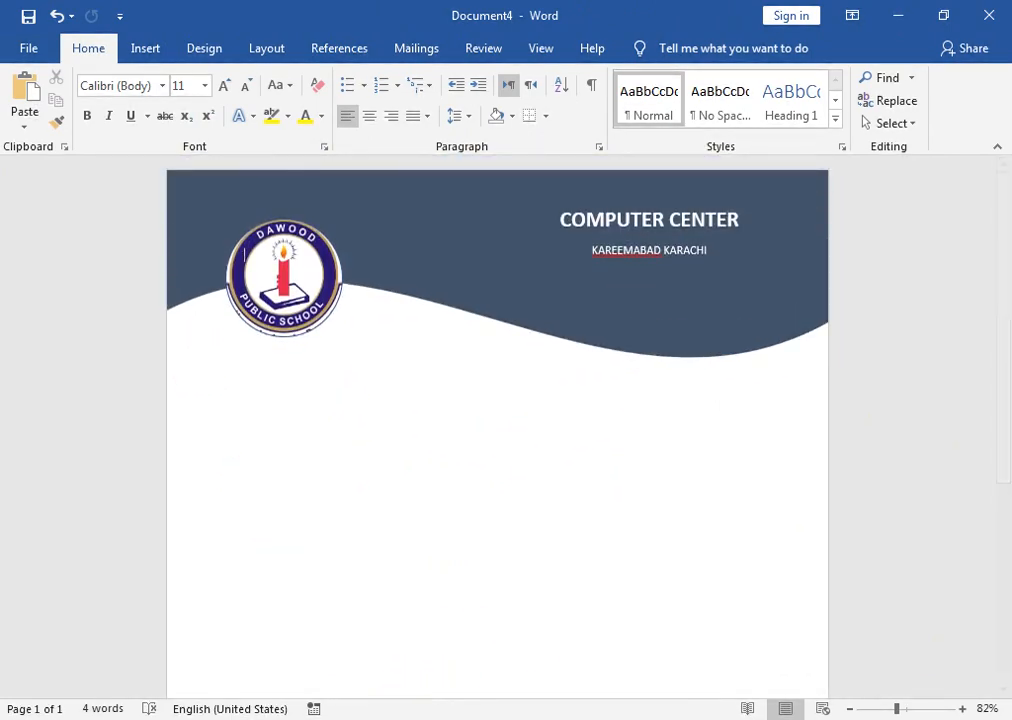
mouse_move(438, 710)
click(375, 668)
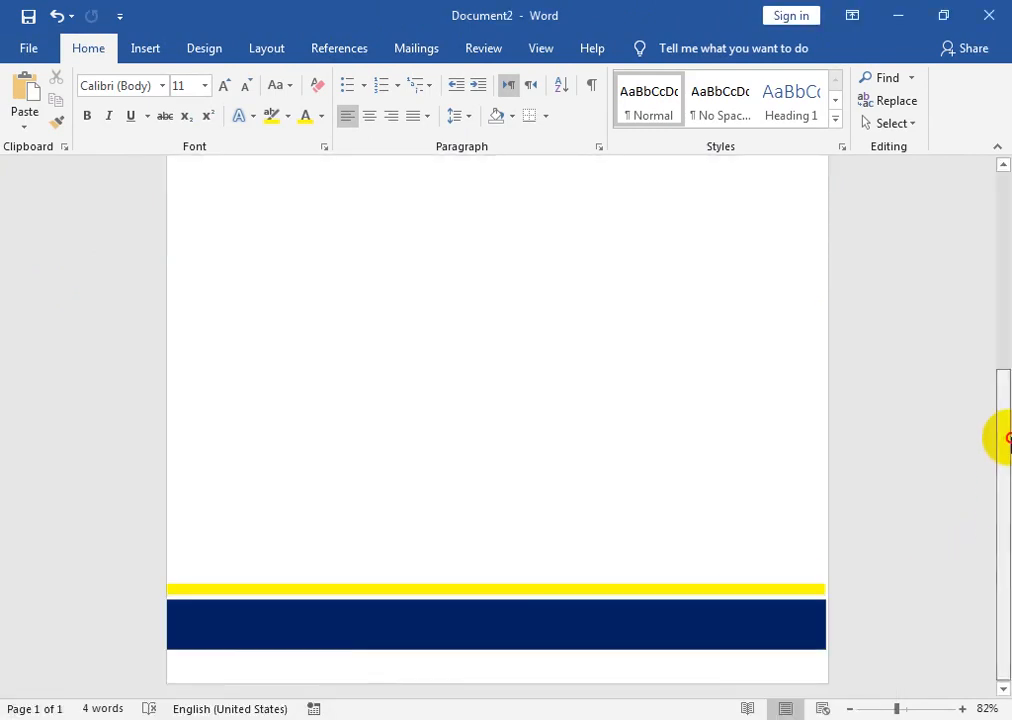
drag(1008, 436, 999, 199)
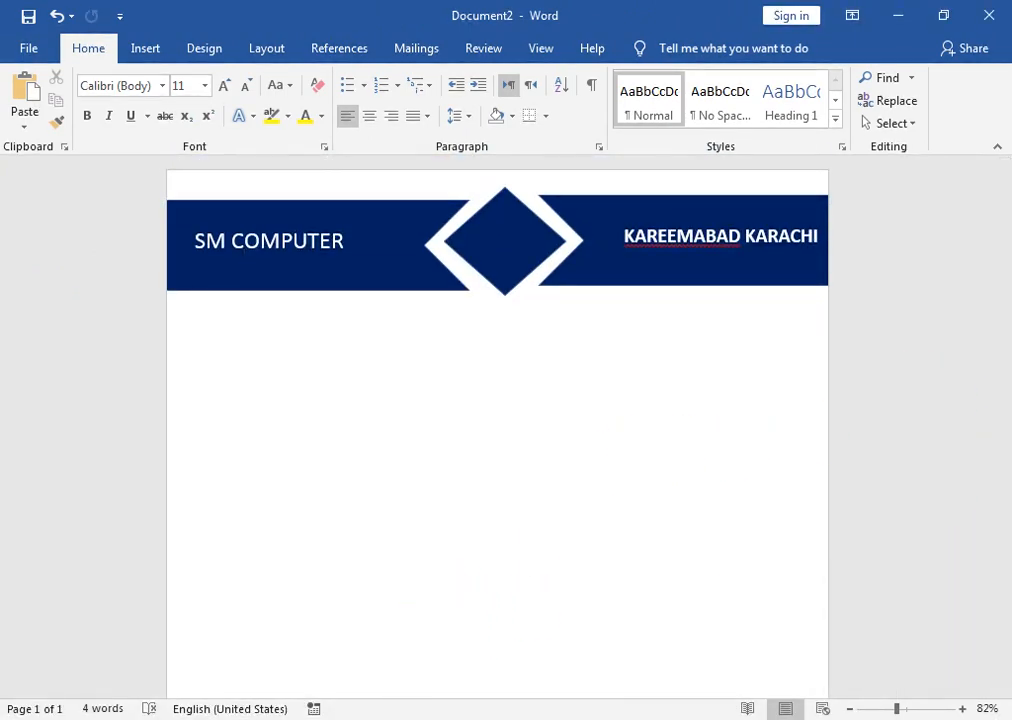
mouse_move(328, 689)
click(212, 658)
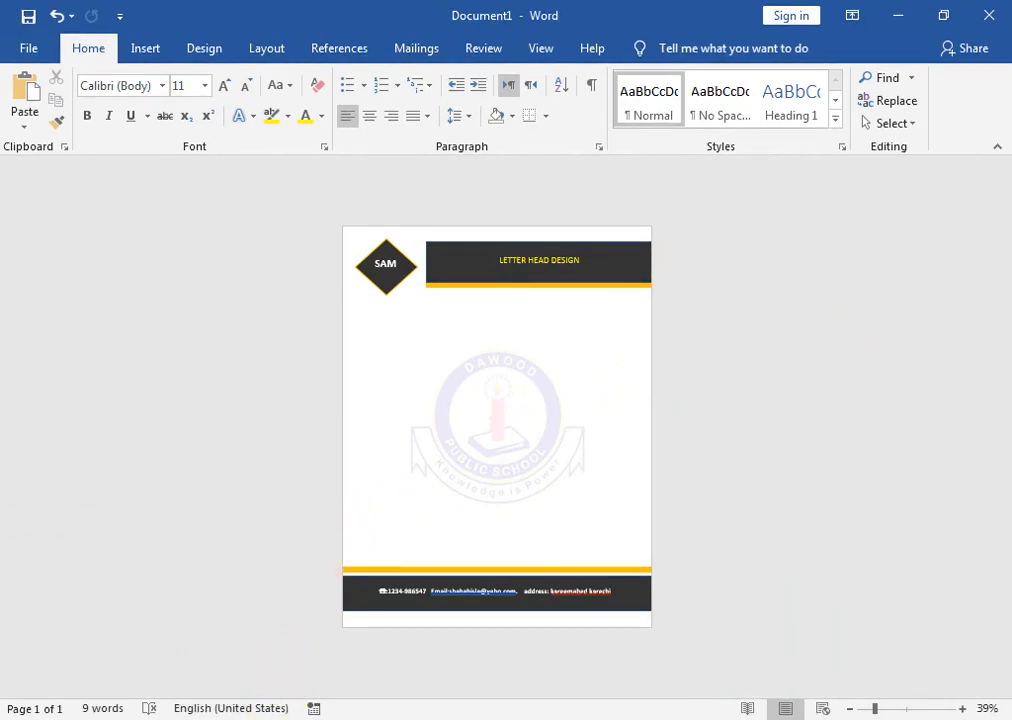
Switch to the browser and open the list of videos on the displayed YouTube channel
click(284, 718)
click(221, 262)
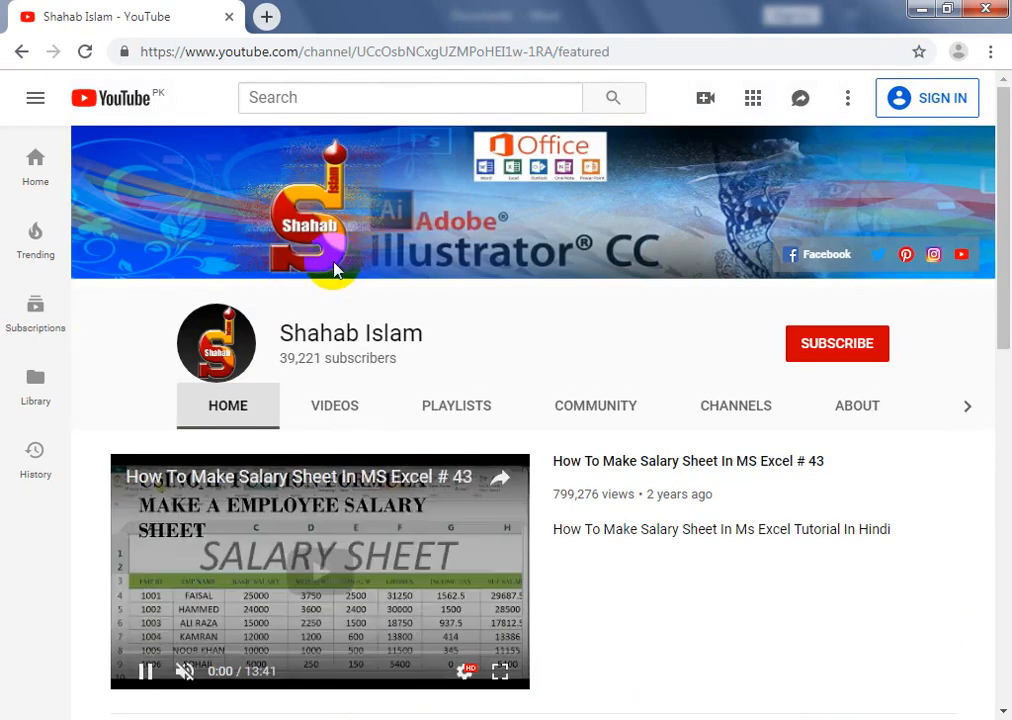
click(333, 414)
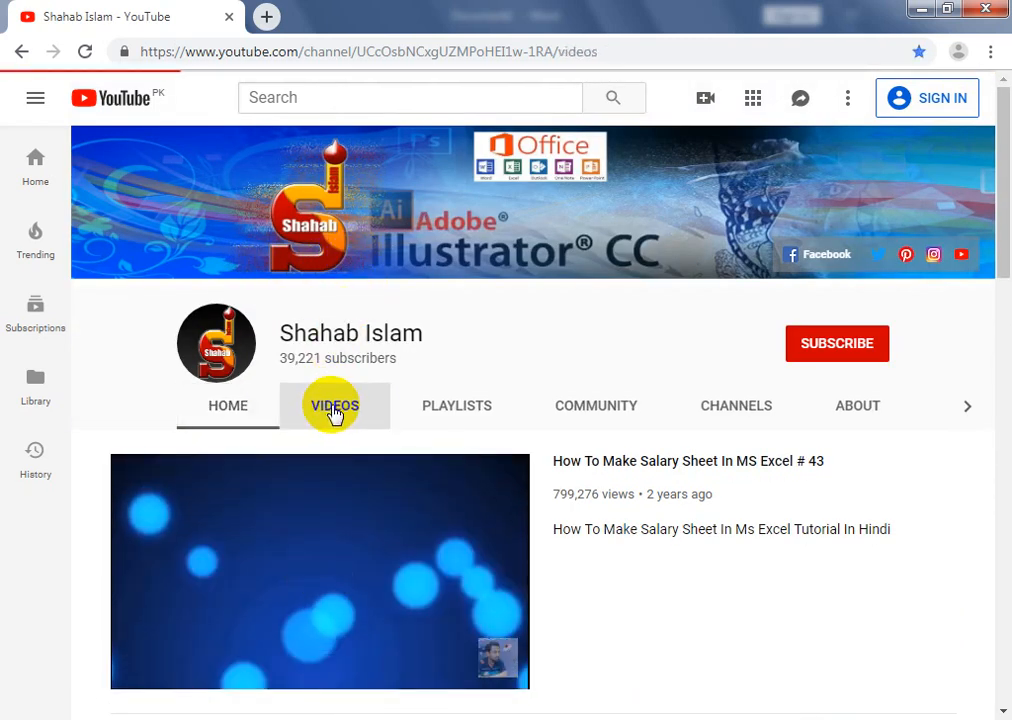